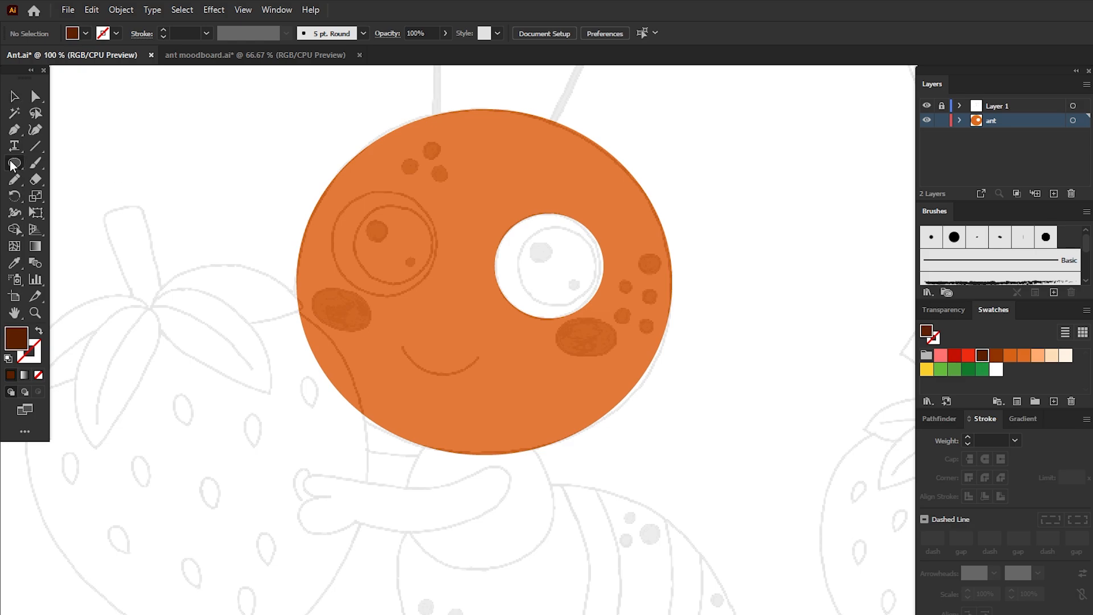
Draw a dark brown ellipse about 57 by 58 px over the sketched iris of the right eye
{"action": "left_click_drag", "start_coordinate": [526, 226], "coordinate": [597, 305]}
{"action": "key", "text": "v"}
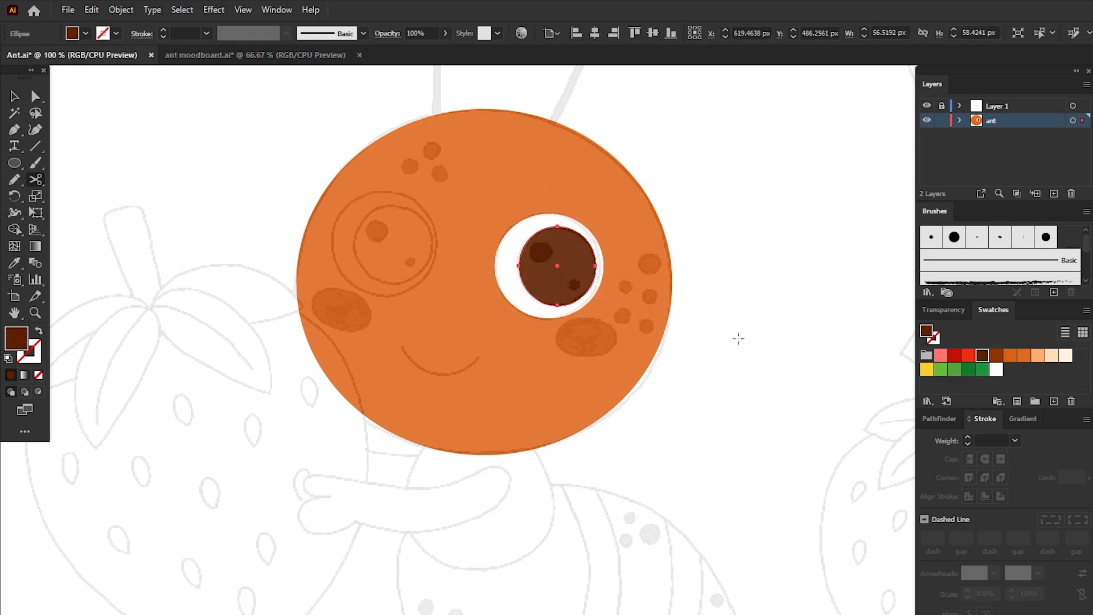
{"action": "left_click", "coordinate": [795, 322]}
Add two white highlight circles inside the iris, a larger one at its upper left and one about 8 px at its lower right
{"action": "left_click", "coordinate": [996, 371]}
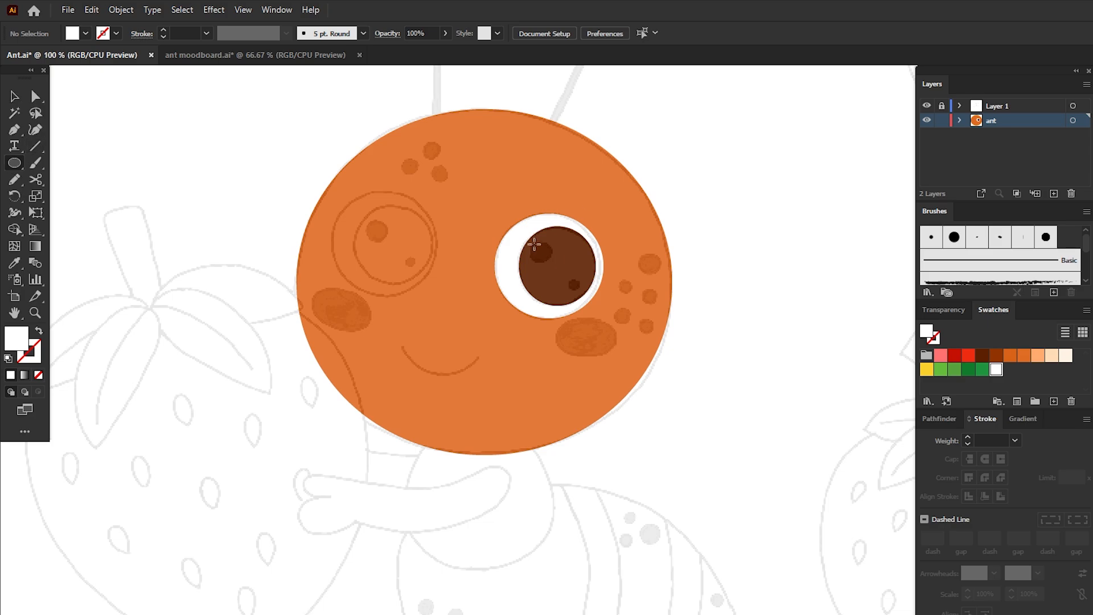
{"action": "left_click_drag", "start_coordinate": [535, 244], "coordinate": [581, 290]}
{"action": "key", "text": "v"}
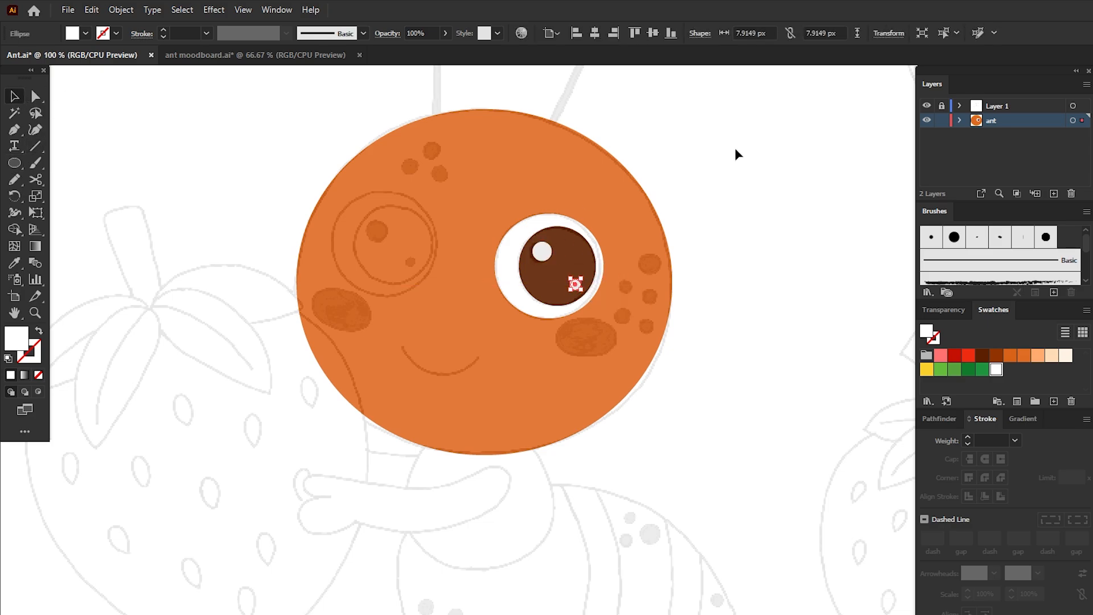
{"action": "left_click", "coordinate": [736, 149]}
Group all shapes of the finished eye and place a duplicate over the sketched left eye
{"action": "left_click", "coordinate": [527, 308]}
{"action": "left_click", "coordinate": [545, 266], "text": "shift"}
{"action": "left_click", "coordinate": [577, 283], "text": "shift"}
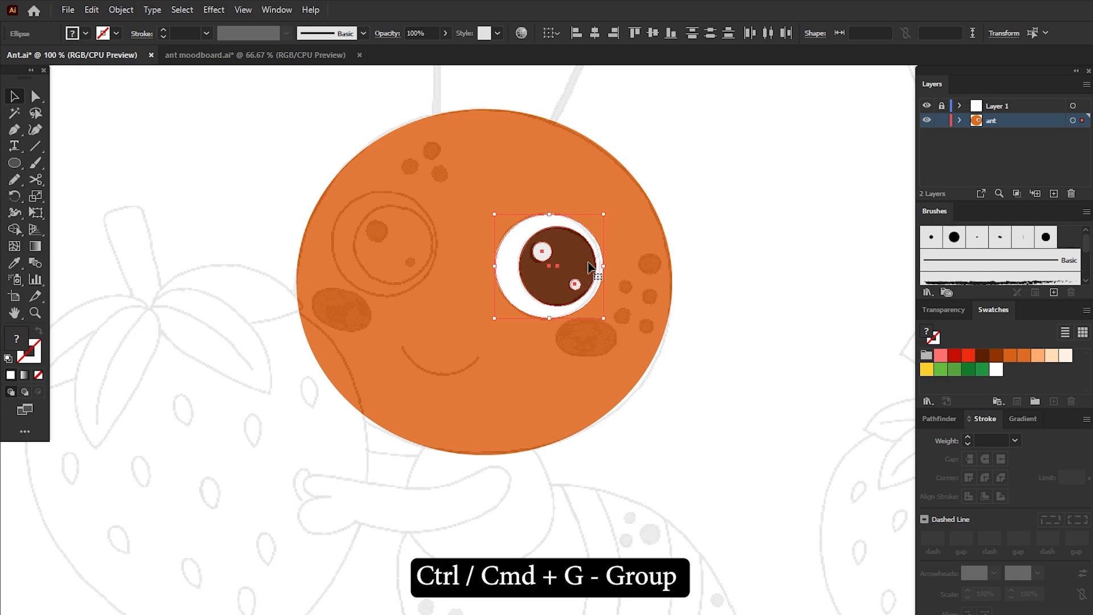
{"action": "key", "text": "ctrl+g"}
{"action": "left_click_drag", "start_coordinate": [579, 285], "coordinate": [416, 261]}
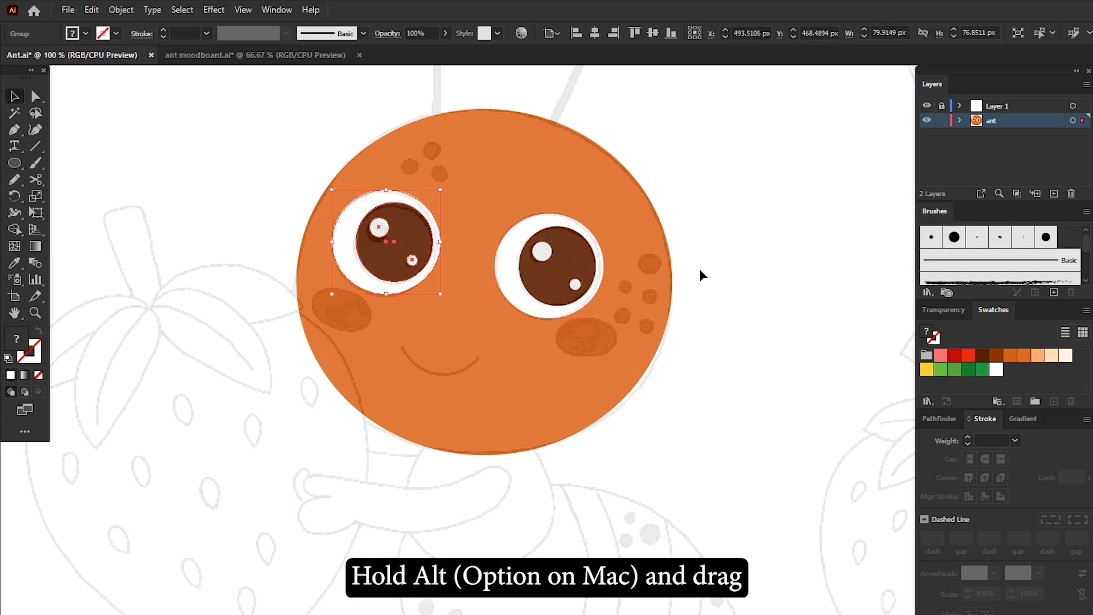
Draw a pink ellipse about 48 by 29 px on the right cheek and duplicate it onto the left cheek
{"action": "key", "text": "l"}
{"action": "left_click_drag", "start_coordinate": [552, 331], "coordinate": [376, 330]}
{"action": "key", "text": "v"}
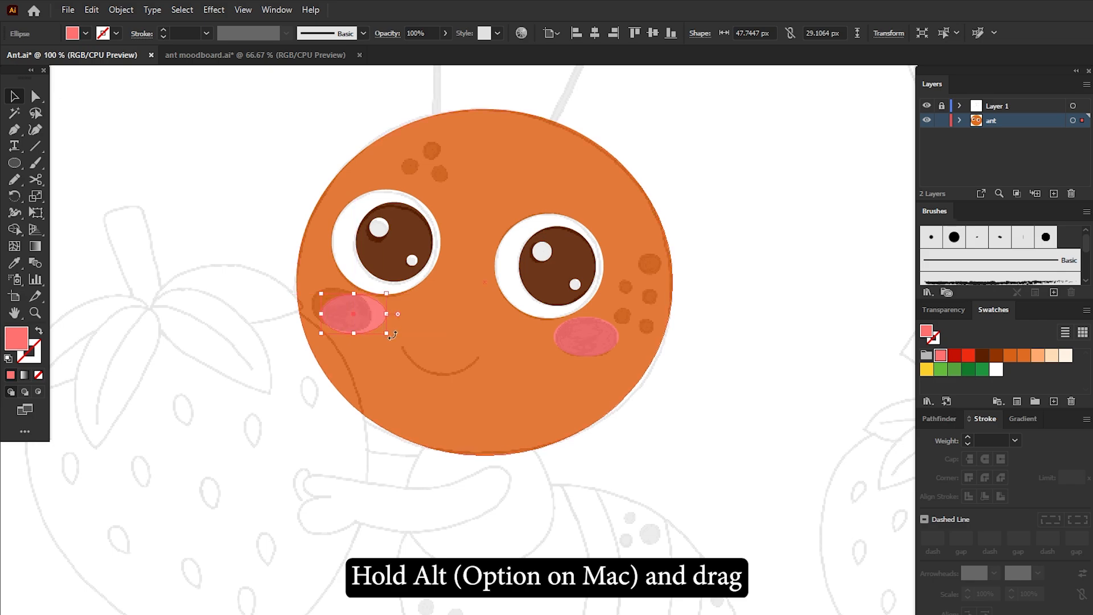
Trace the curved smile with the Pen tool and give it a 4 pt stroke with round caps
{"action": "key", "text": "p"}
{"action": "left_click", "coordinate": [402, 346]}
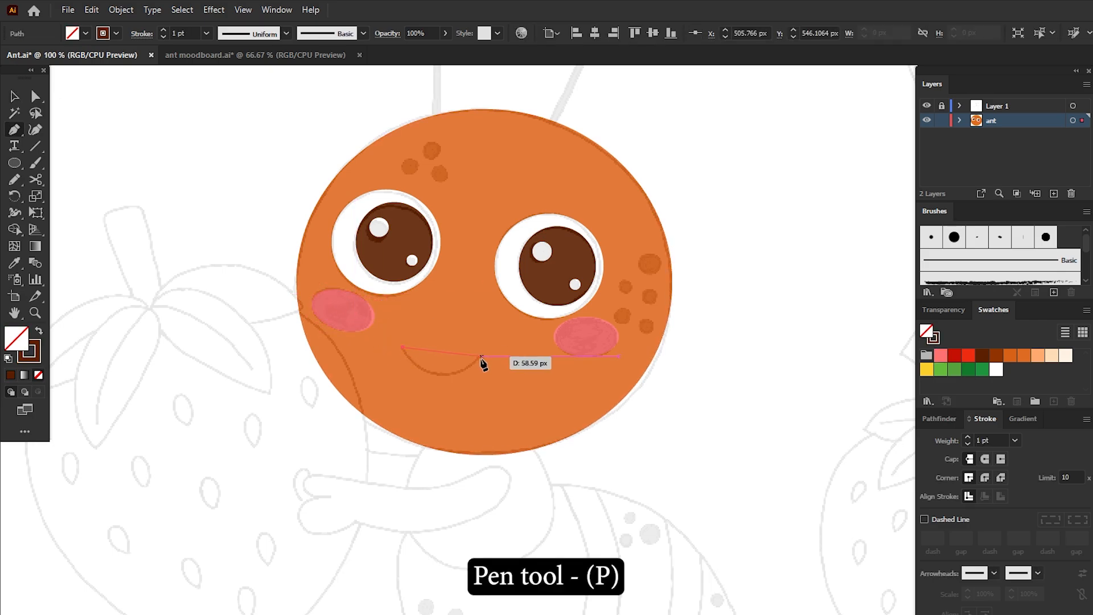
{"action": "left_click_drag", "start_coordinate": [528, 320], "coordinate": [529, 320]}
{"action": "key", "text": "v"}
{"action": "left_click", "coordinate": [1015, 441]}
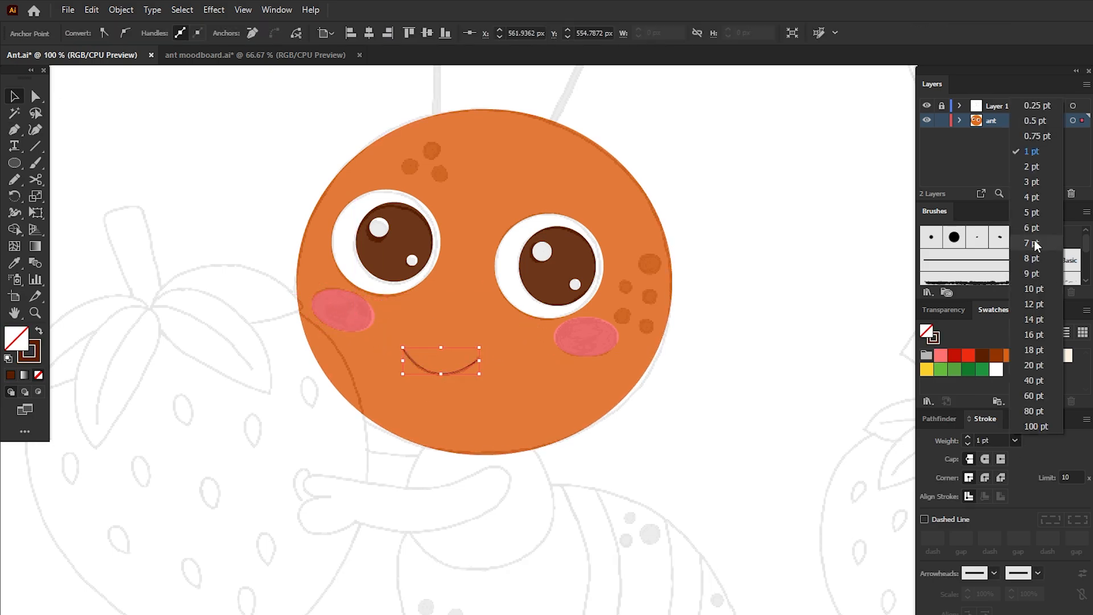
{"action": "left_click", "coordinate": [1033, 197]}
{"action": "left_click", "coordinate": [987, 459]}
{"action": "key", "text": "ctrl+shift+a"}
Draw small brown circles over the darker sketched freckles beside the right eye and on the forehead
{"action": "key", "text": "shift+x"}
{"action": "left_click", "coordinate": [996, 356]}
{"action": "key", "text": "l"}
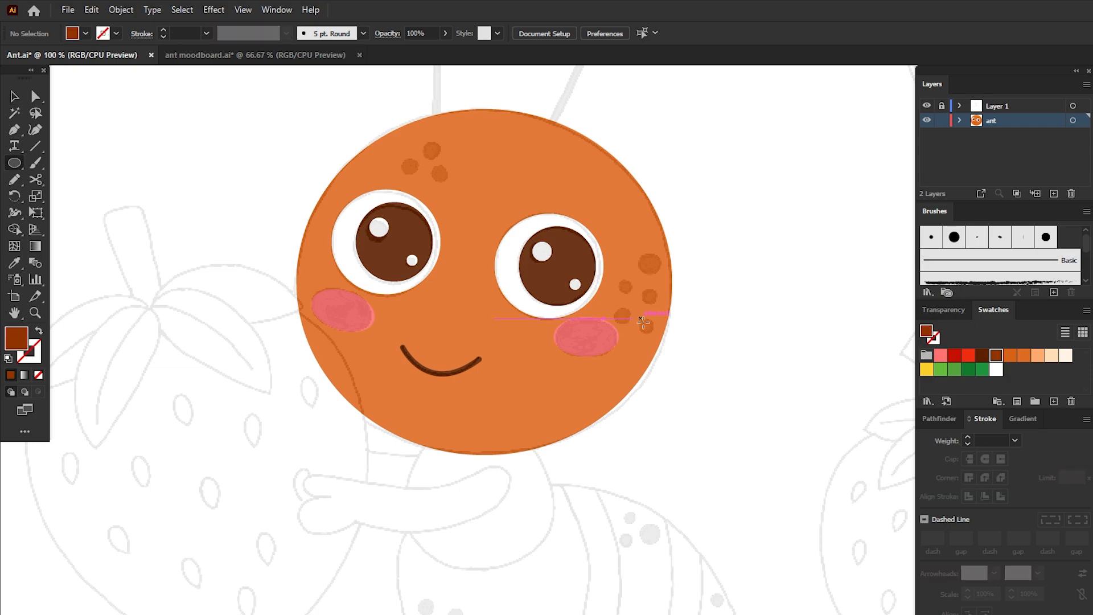
{"action": "mouse_move", "coordinate": [640, 318]}
{"action": "left_mouse_down"}
{"action": "mouse_move", "coordinate": [655, 332]}
{"action": "mouse_move", "coordinate": [629, 322]}
{"action": "left_mouse_up"}
{"action": "left_click_drag", "start_coordinate": [620, 282], "coordinate": [630, 293]}
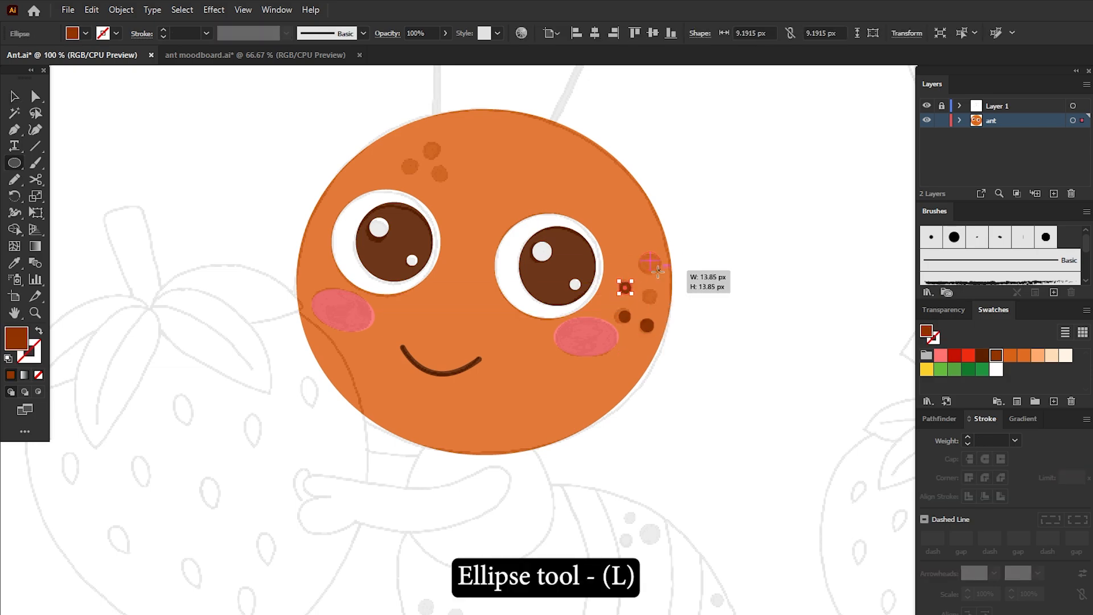
{"action": "left_click_drag", "start_coordinate": [644, 256], "coordinate": [655, 268]}
{"action": "left_click_drag", "start_coordinate": [402, 158], "coordinate": [447, 180]}
Select all the brown freckles and set their opacity to 30%
{"action": "left_click", "coordinate": [410, 166], "text": "shift"}
{"action": "left_click", "coordinate": [650, 262], "text": "shift"}
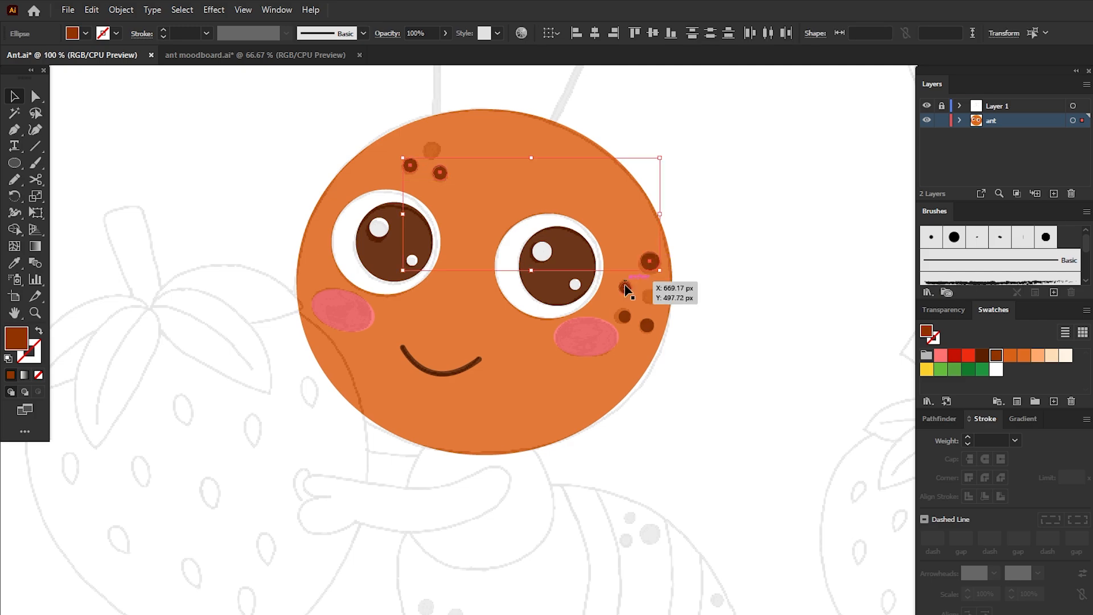
{"action": "left_click", "coordinate": [626, 288], "text": "shift"}
{"action": "left_click", "coordinate": [626, 317], "text": "shift"}
{"action": "left_click", "coordinate": [648, 324], "text": "shift"}
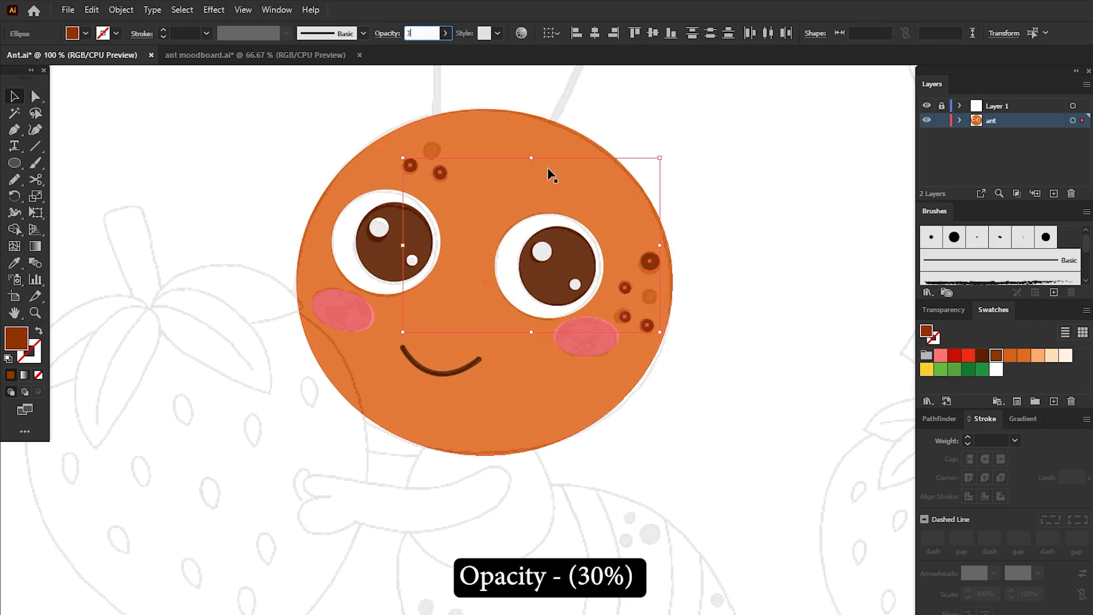
{"action": "type", "text": "0"}
{"action": "key", "text": "Return"}
{"action": "left_click", "coordinate": [762, 213]}
Draw light orange circles over the remaining freckles beside the right eye and on the forehead, the latter about 12 px
{"action": "left_click", "coordinate": [24, 163]}
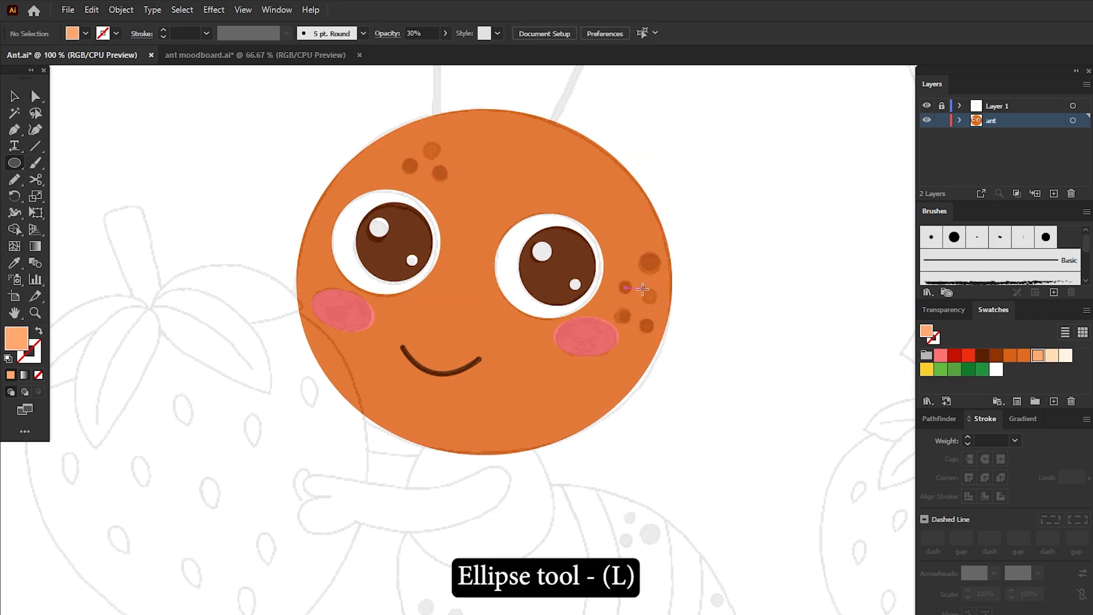
{"action": "left_click_drag", "start_coordinate": [656, 303], "coordinate": [656, 303]}
{"action": "left_click_drag", "start_coordinate": [440, 156], "coordinate": [440, 156]}
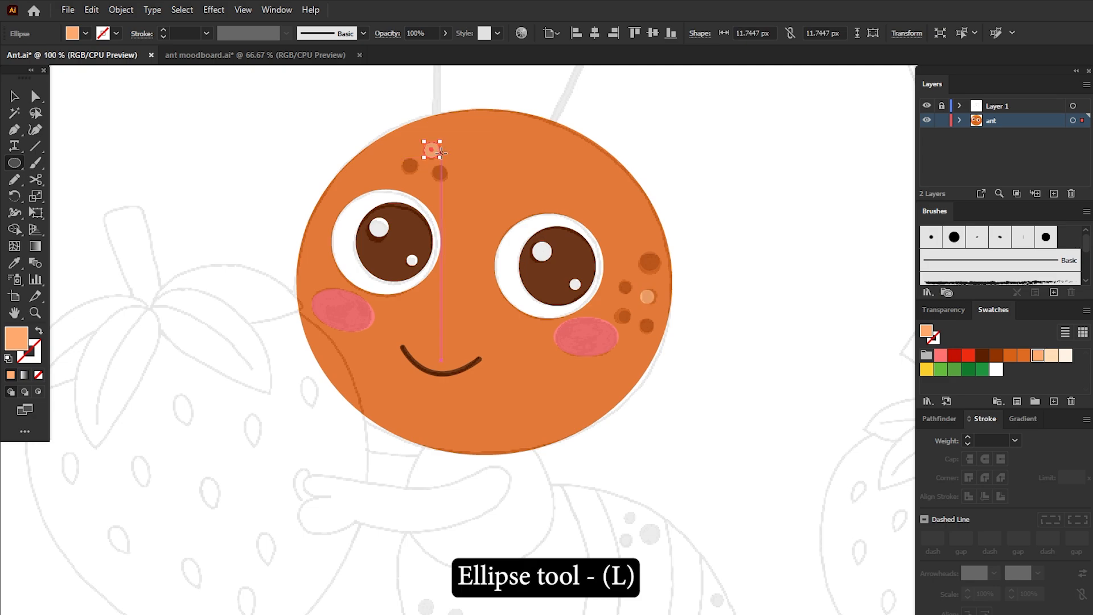
{"action": "key", "text": "v"}
Copy the head ellipse, paste it in front twice, and shift the top copy slightly to the right
{"action": "left_click", "coordinate": [510, 384]}
{"action": "key", "text": "ctrl+c"}
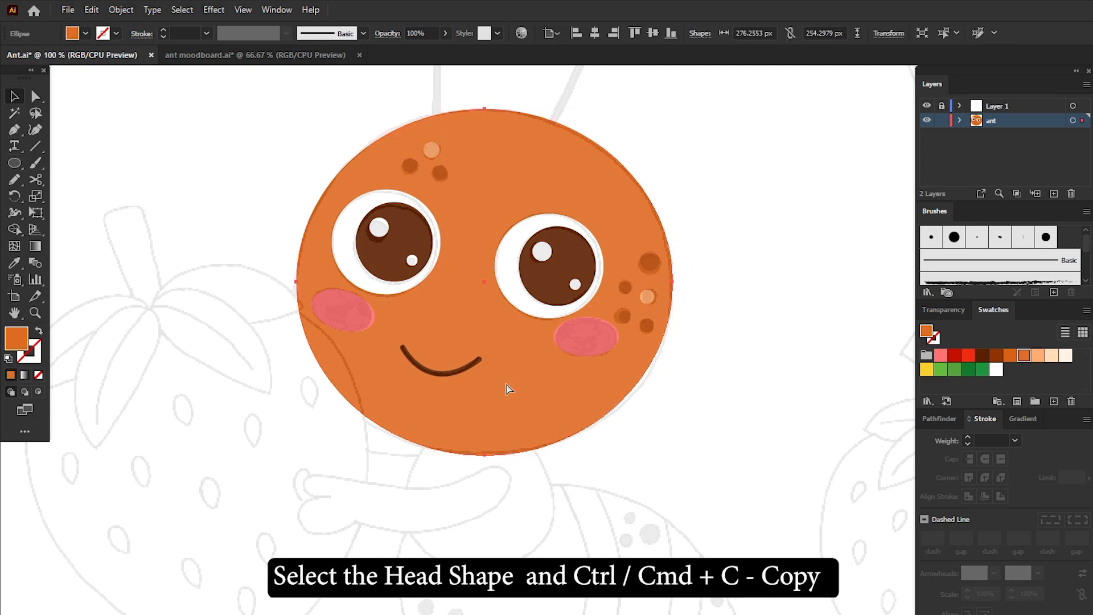
{"action": "key", "text": "ctrl+f"}
{"action": "key", "text": "ctrl+f"}
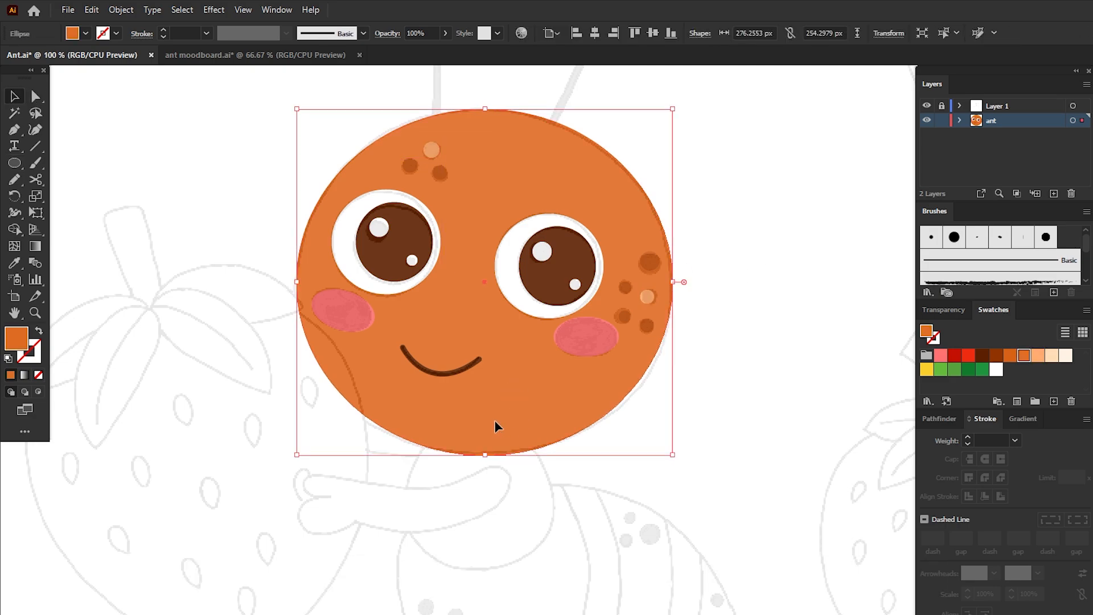
{"action": "left_click_drag", "start_coordinate": [502, 420], "coordinate": [509, 421]}
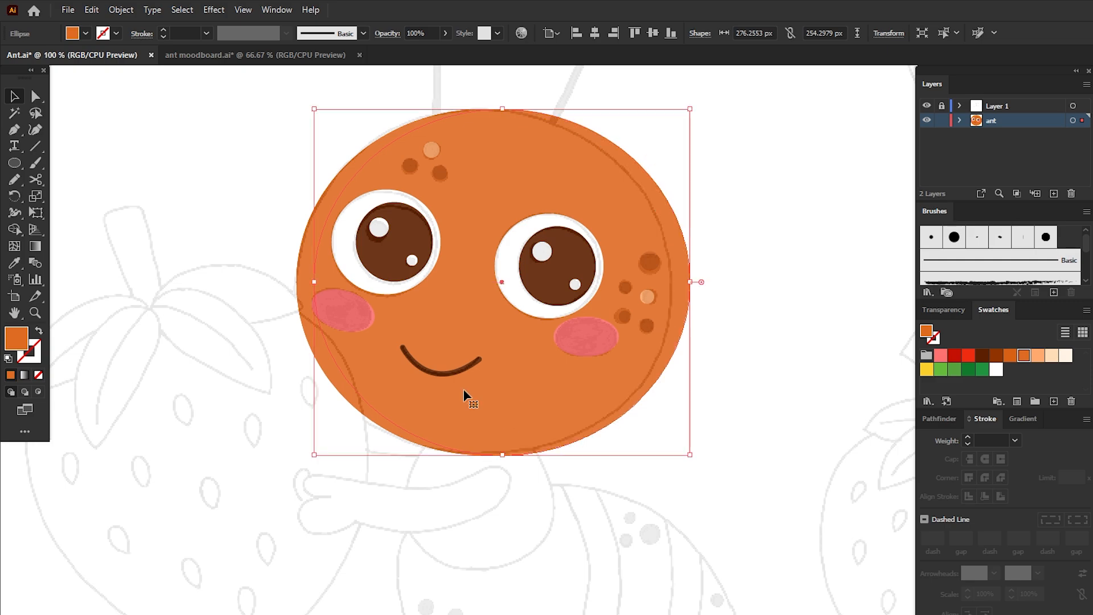
Cut the head copies with the Shape Builder to leave a crescent along the head's left edge, and fill it darker orange
{"action": "left_click", "coordinate": [330, 373], "text": "shift"}
{"action": "left_click", "coordinate": [14, 229]}
{"action": "left_click_drag", "start_coordinate": [755, 224], "coordinate": [603, 265]}
{"action": "left_click", "coordinate": [14, 96]}
{"action": "left_click", "coordinate": [1011, 358]}
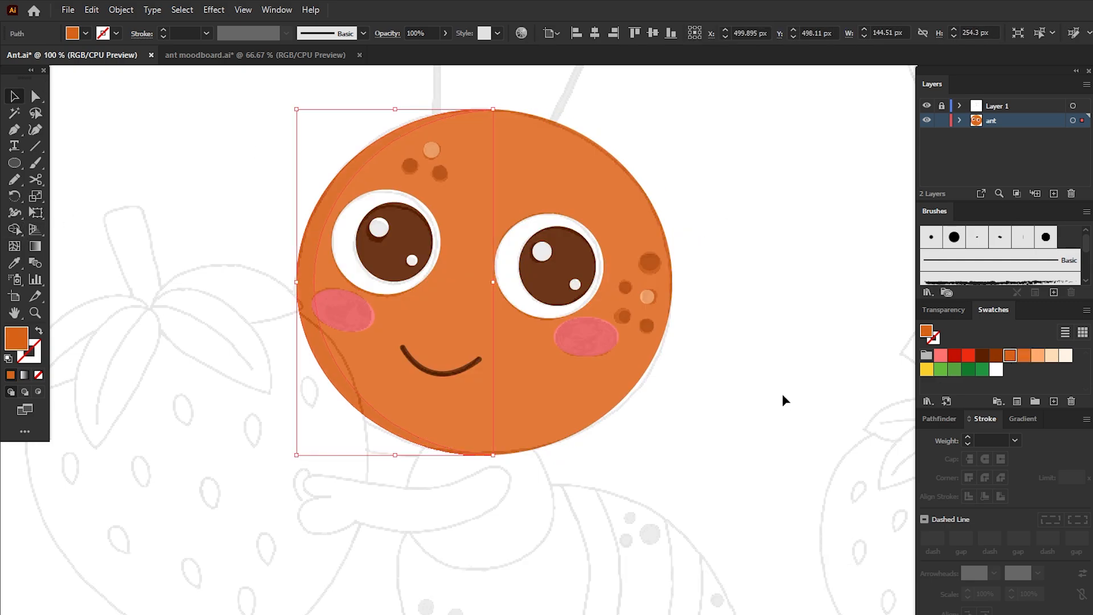
{"action": "left_click", "coordinate": [781, 394]}
Trace the right antenna's spiral down to the head with the Pen tool and set its brown stroke to 6 pt
{"action": "left_click", "coordinate": [556, 188]}
{"action": "left_click_drag", "start_coordinate": [579, 160], "coordinate": [601, 166]}
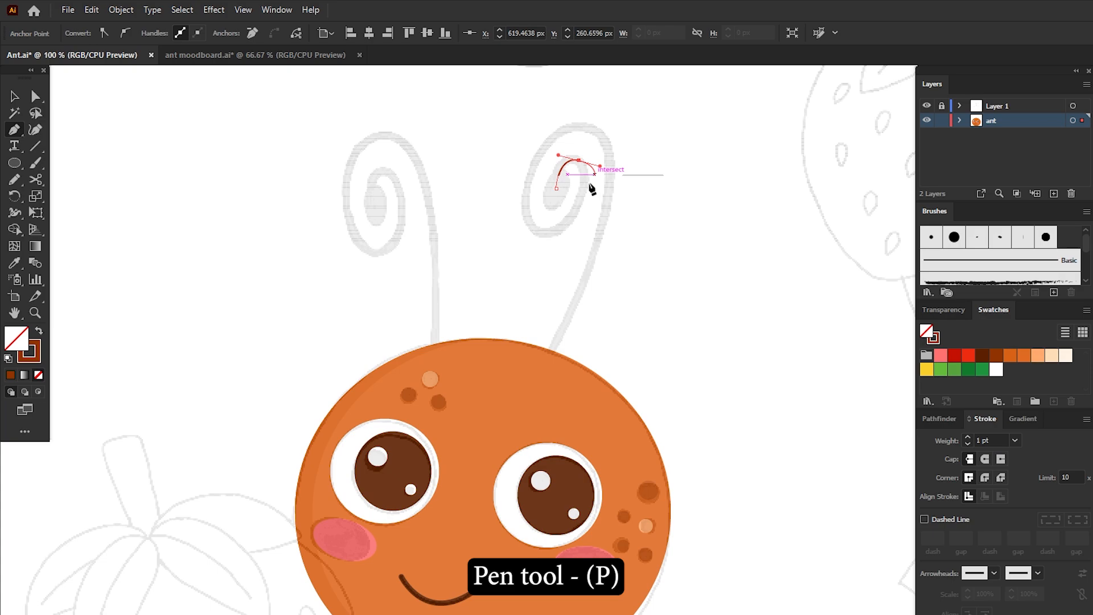
{"action": "left_click_drag", "start_coordinate": [544, 233], "coordinate": [523, 219]}
{"action": "left_click_drag", "start_coordinate": [585, 127], "coordinate": [648, 136]}
{"action": "left_click", "coordinate": [551, 363]}
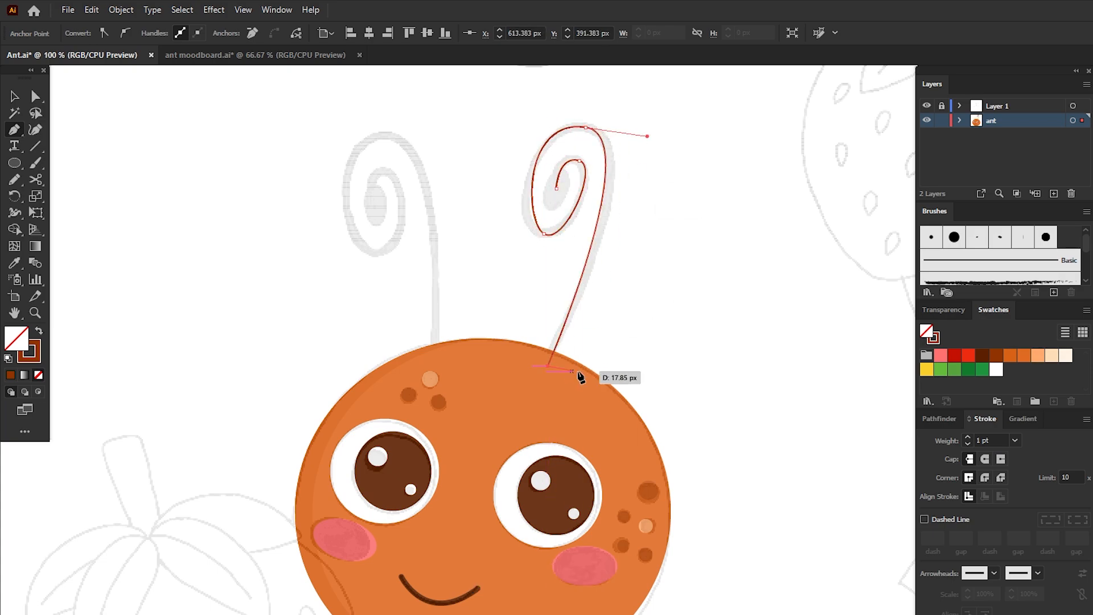
{"action": "key", "text": "v"}
{"action": "left_click", "coordinate": [1015, 440]}
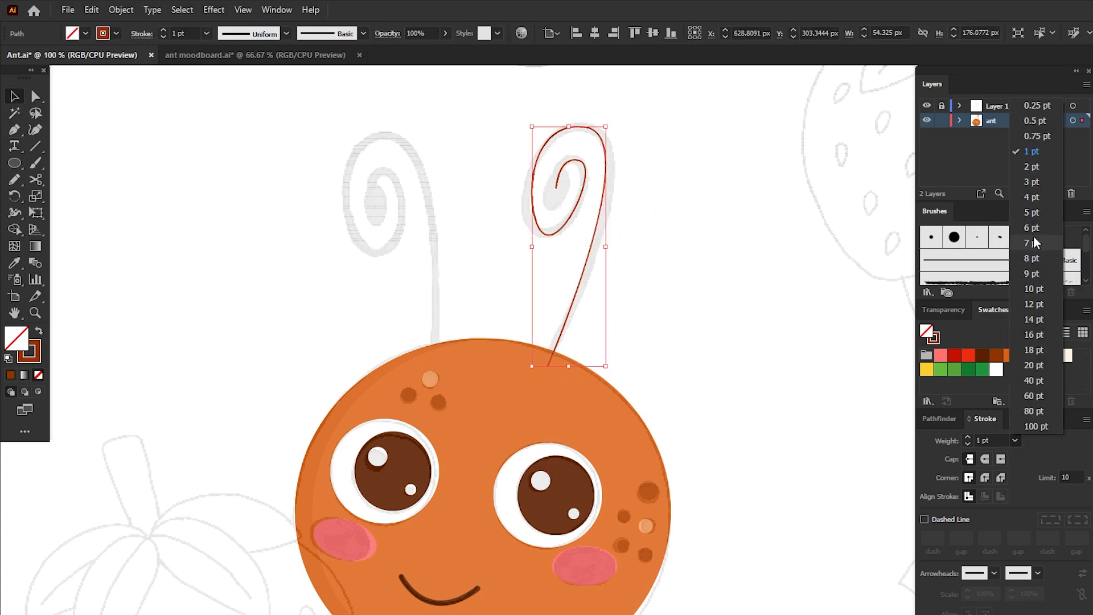
{"action": "left_click", "coordinate": [1034, 228]}
Adjust the antenna path's anchor points and handles so its curls follow the sketch
{"action": "left_click", "coordinate": [36, 97]}
{"action": "left_click", "coordinate": [544, 233]}
{"action": "left_click_drag", "start_coordinate": [523, 220], "coordinate": [511, 226]}
{"action": "left_click", "coordinate": [580, 161]}
{"action": "left_click_drag", "start_coordinate": [559, 156], "coordinate": [562, 154]}
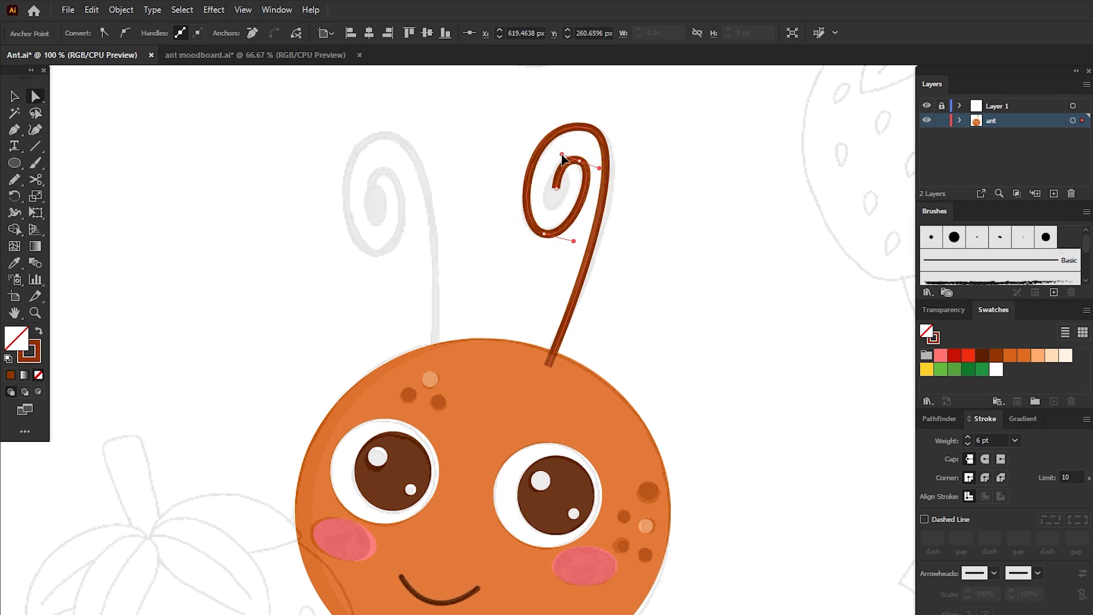
{"action": "left_click_drag", "start_coordinate": [647, 136], "coordinate": [652, 147]}
{"action": "left_click_drag", "start_coordinate": [585, 126], "coordinate": [590, 129]}
{"action": "left_click", "coordinate": [652, 132]}
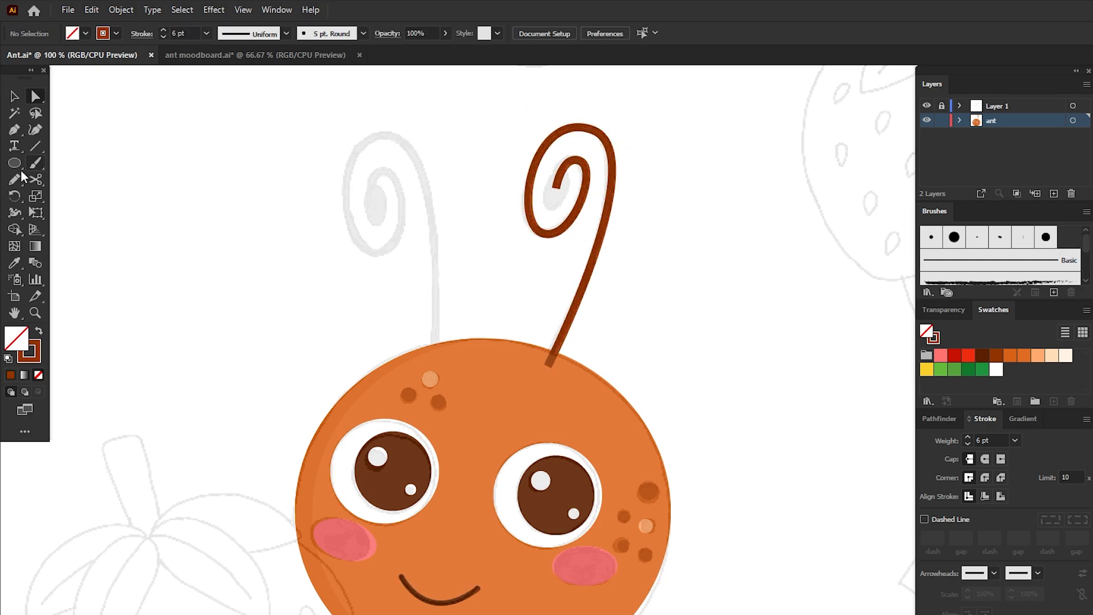
Draw a brown filled ellipse at the inner end of the antenna's spiral
{"action": "left_click", "coordinate": [39, 332]}
{"action": "mouse_move", "coordinate": [501, 257]}
{"action": "left_mouse_down"}
{"action": "mouse_move", "coordinate": [528, 294]}
{"action": "mouse_move", "coordinate": [521, 311]}
{"action": "mouse_move", "coordinate": [560, 188]}
{"action": "left_mouse_up"}
{"action": "key", "text": "v"}
Group the antenna path with its tip ellipse and place a rotated duplicate over the sketched left antenna
{"action": "left_click", "coordinate": [535, 213], "text": "shift"}
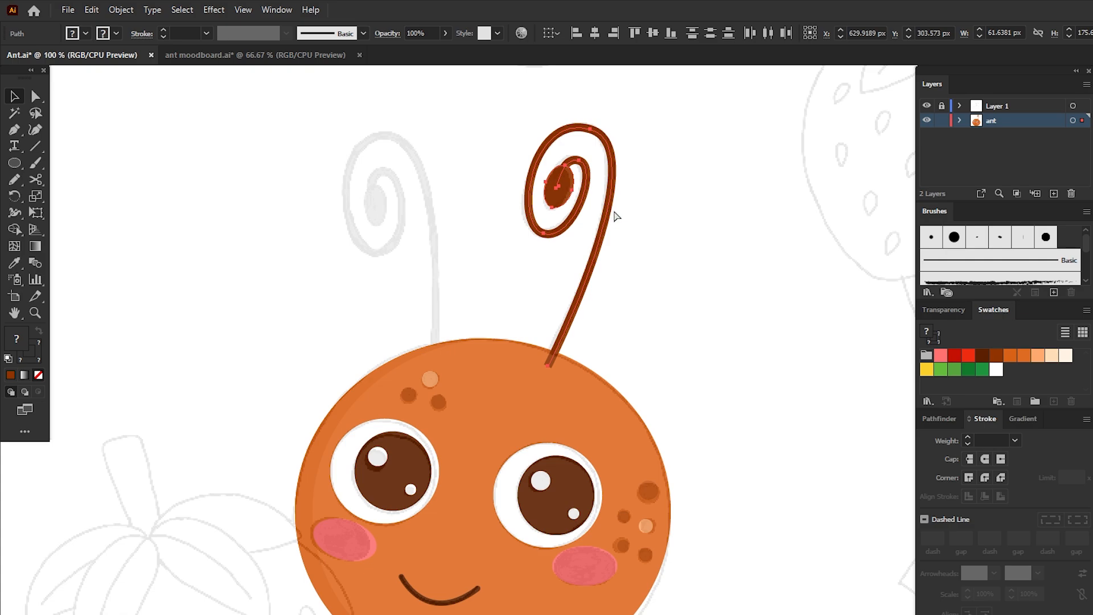
{"action": "key", "text": "ctrl+g"}
{"action": "mouse_move", "coordinate": [593, 274]}
{"action": "left_mouse_down"}
{"action": "mouse_move", "coordinate": [479, 262]}
{"action": "mouse_move", "coordinate": [471, 247]}
{"action": "mouse_move", "coordinate": [495, 228]}
{"action": "mouse_move", "coordinate": [424, 231]}
{"action": "mouse_move", "coordinate": [438, 248]}
{"action": "mouse_move", "coordinate": [434, 236]}
{"action": "left_mouse_up"}
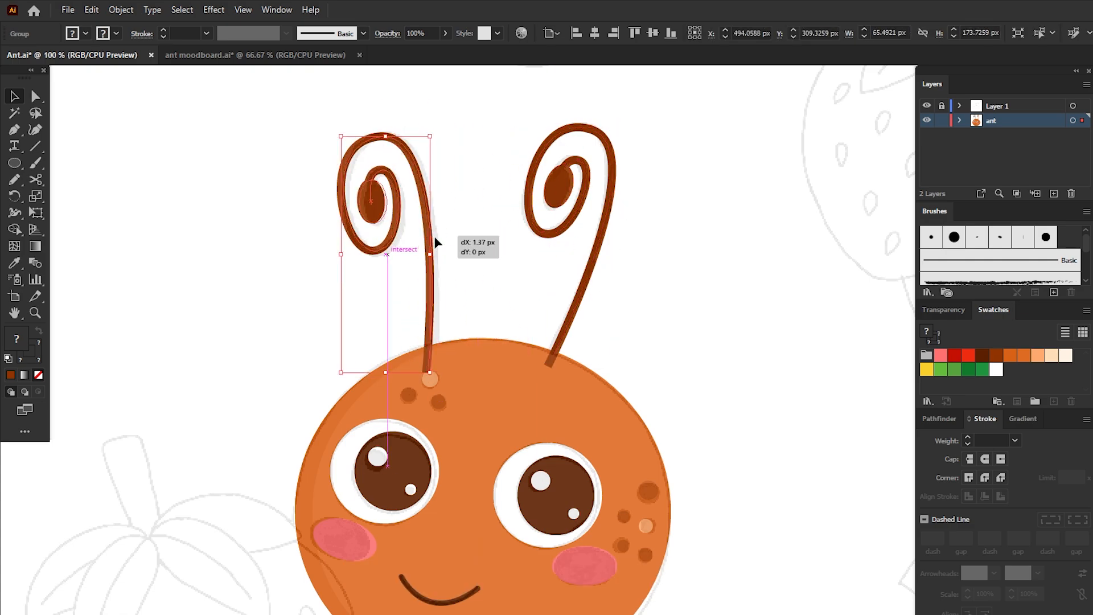
Select both antennae and send them to the back, behind the head
{"action": "left_click_drag", "start_coordinate": [662, 163], "coordinate": [374, 244]}
{"action": "key", "text": "ctrl+shift+bracketleft"}
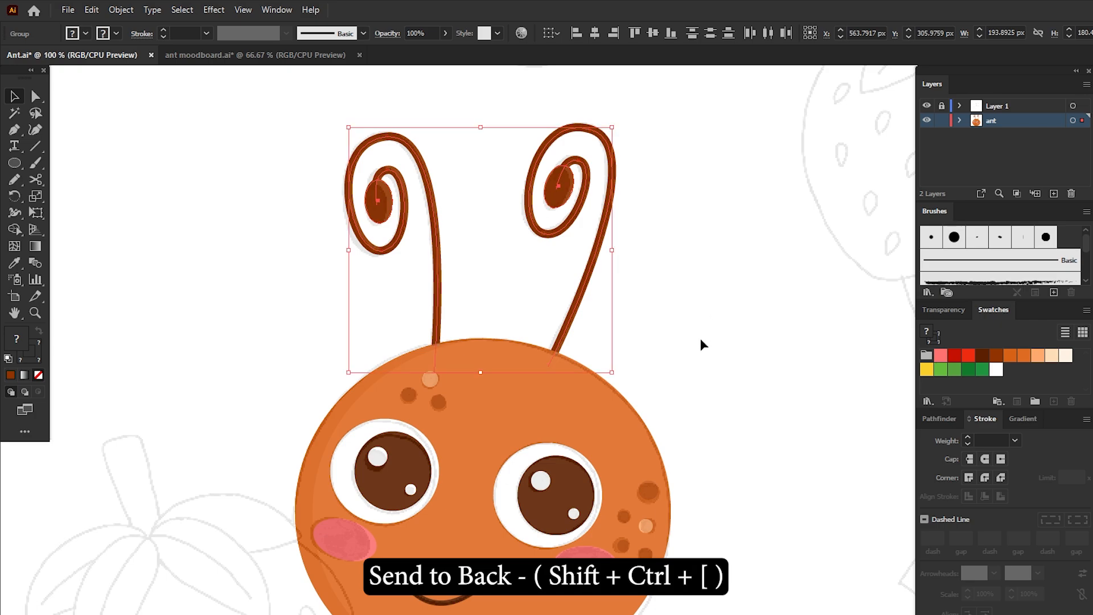
{"action": "left_click", "coordinate": [701, 337]}
Trace the ant's rounded upper body below the head with the Pen tool as a brown filled shape
{"action": "scroll", "coordinate": [702, 329], "scroll_direction": "down", "scroll_amount": 10}
{"action": "key", "text": "p"}
{"action": "left_click", "coordinate": [442, 229]}
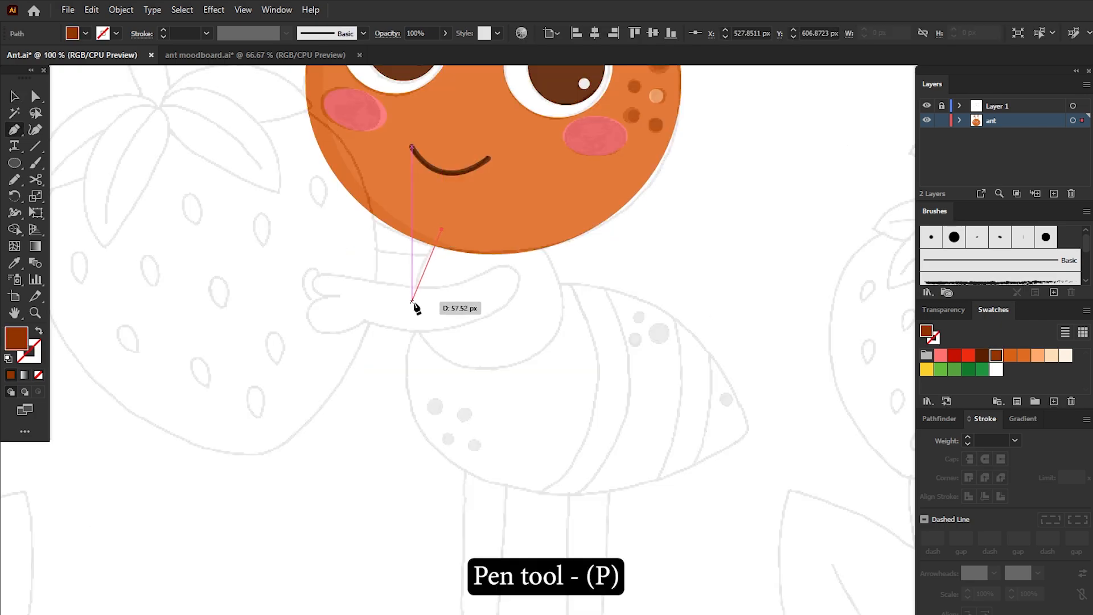
{"action": "left_click_drag", "start_coordinate": [416, 340], "coordinate": [414, 343]}
{"action": "left_click_drag", "start_coordinate": [497, 366], "coordinate": [554, 363]}
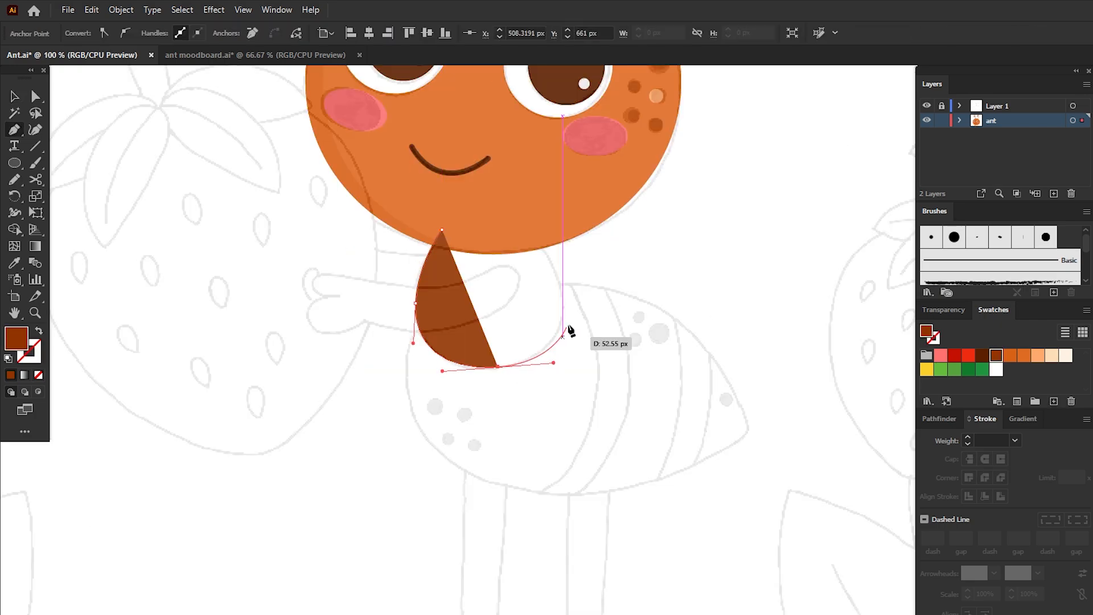
{"action": "left_click", "coordinate": [532, 226]}
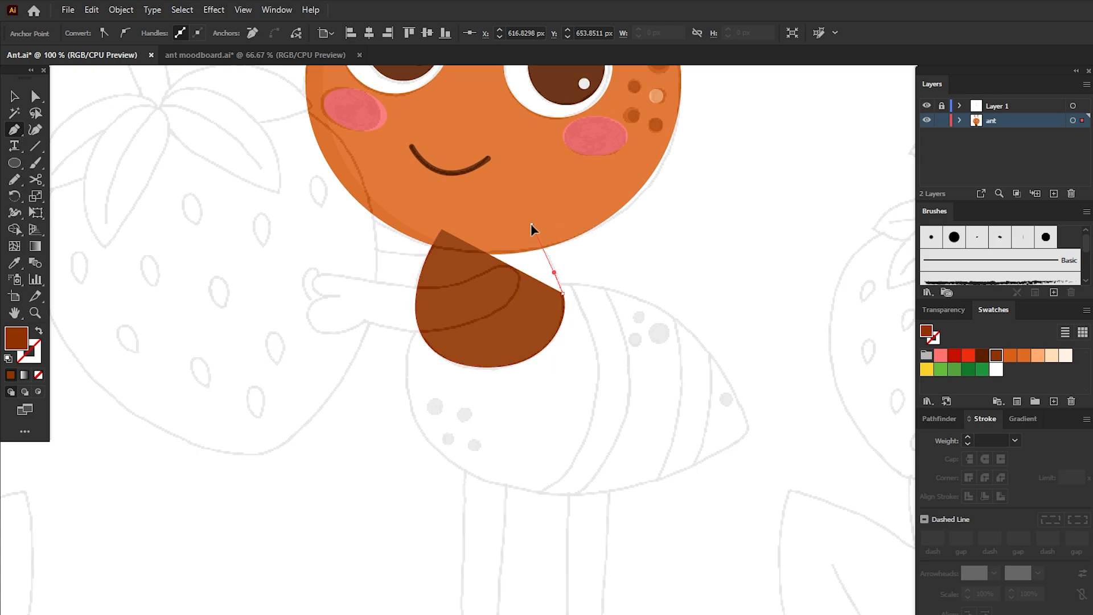
Refine the curves on the upper body's right side and bottom edge with the Direct Selection tool
{"action": "left_click", "coordinate": [41, 97]}
{"action": "left_click", "coordinate": [558, 272]}
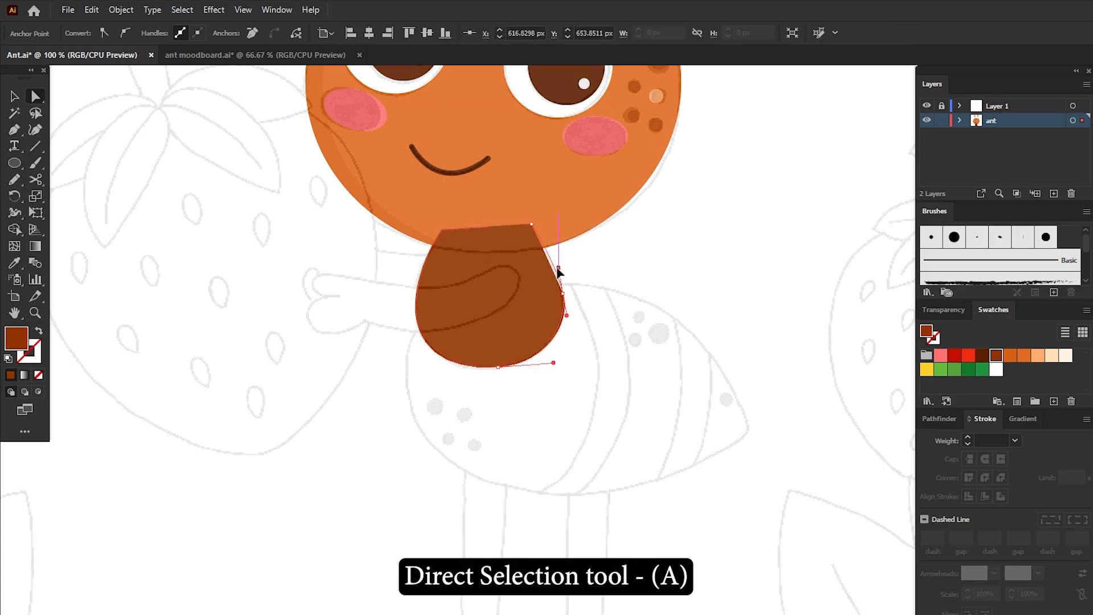
{"action": "left_click", "coordinate": [583, 284]}
{"action": "left_click", "coordinate": [498, 366]}
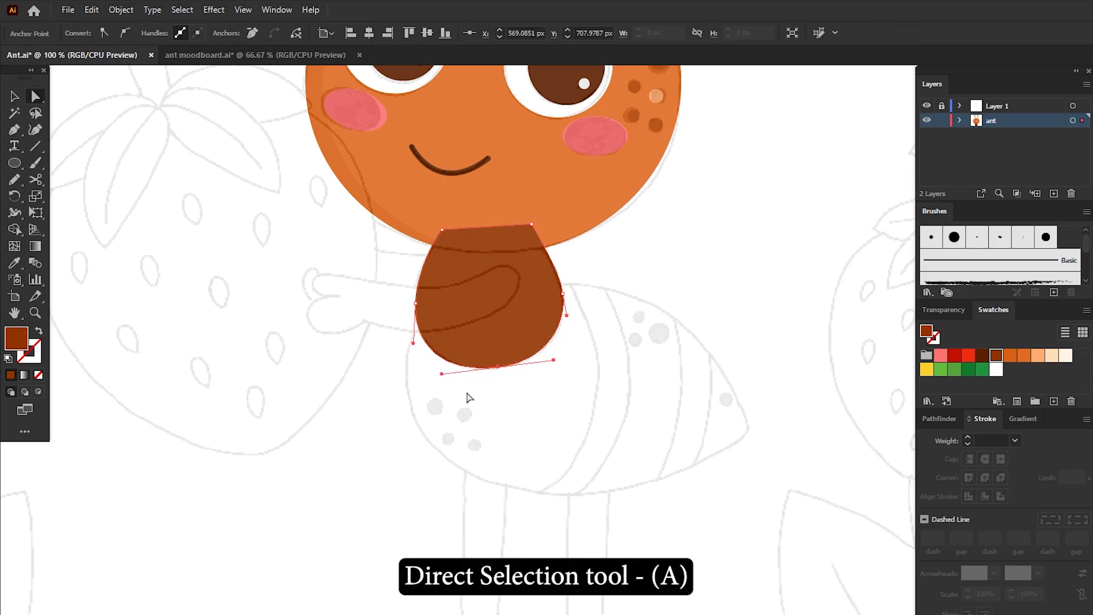
Send the brown upper body shape to the back, behind the head
{"action": "key", "text": "v"}
{"action": "left_click", "coordinate": [519, 360]}
{"action": "key", "text": "ctrl+shift+bracketleft"}
{"action": "left_click", "coordinate": [707, 277]}
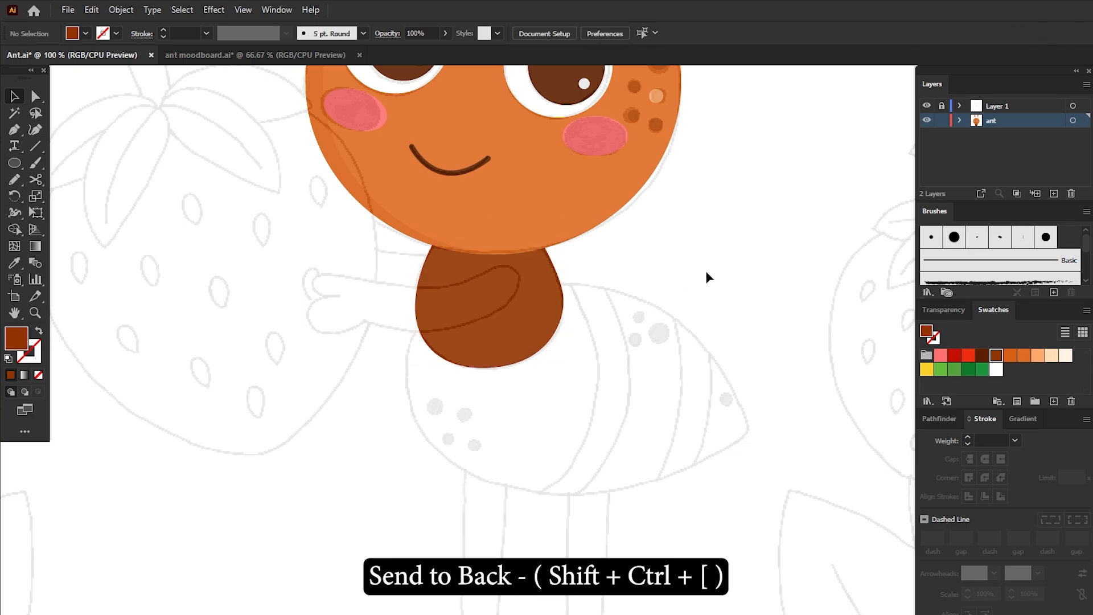
Trace the ant's front arm and two-fingered hand over the brown body with the Pen tool as an orange filled shape
{"action": "key", "text": "p"}
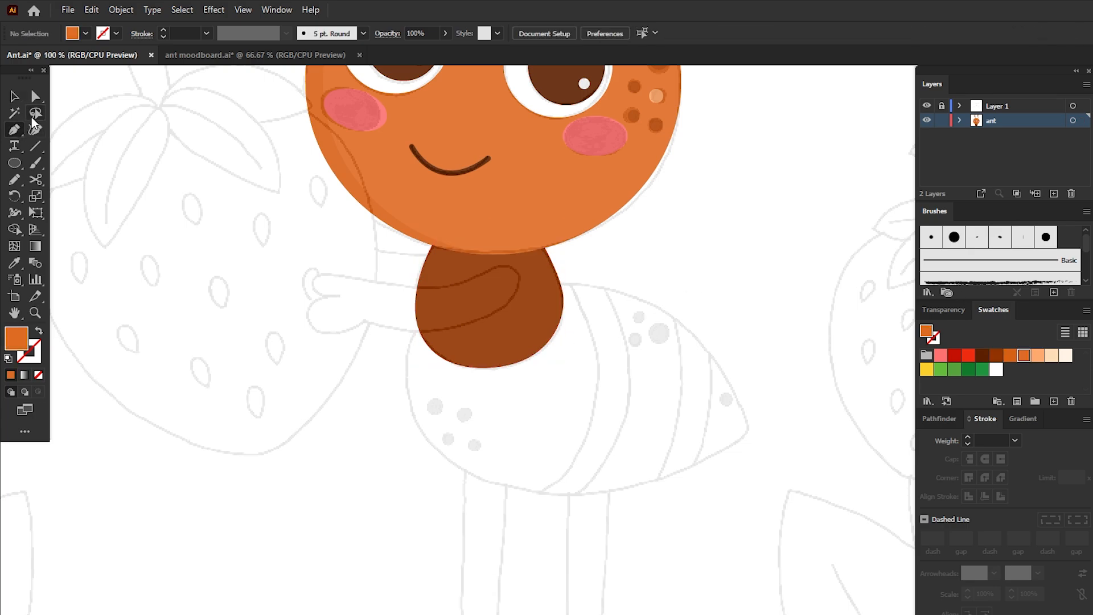
{"action": "left_click", "coordinate": [365, 322]}
{"action": "left_click_drag", "start_coordinate": [469, 323], "coordinate": [472, 324]}
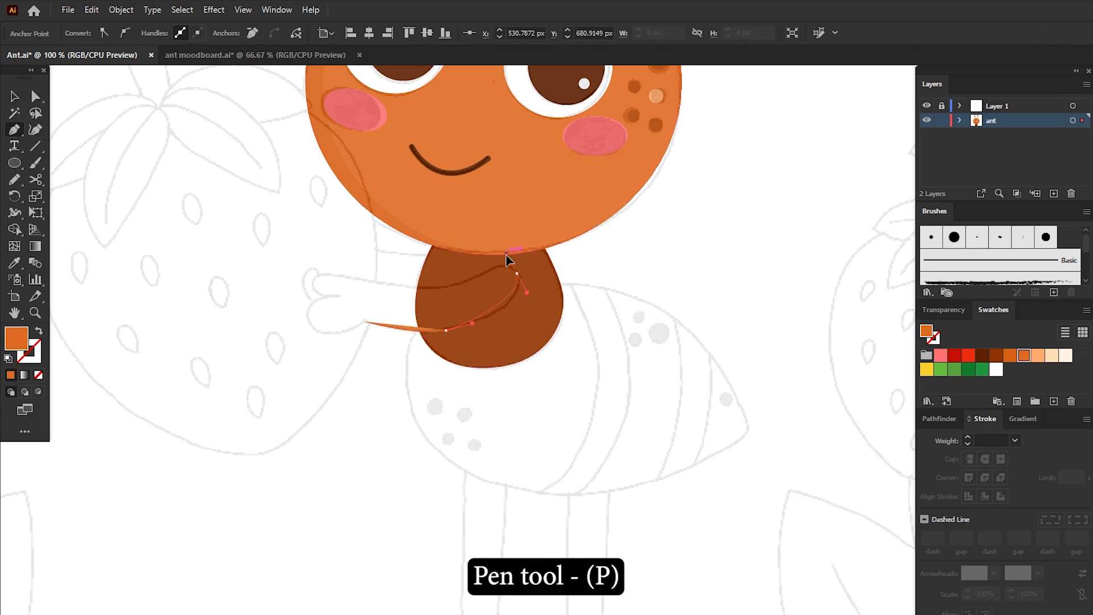
{"action": "left_click_drag", "start_coordinate": [507, 254], "coordinate": [499, 245]}
{"action": "left_click_drag", "start_coordinate": [443, 288], "coordinate": [336, 277]}
{"action": "left_click_drag", "start_coordinate": [312, 288], "coordinate": [310, 340]}
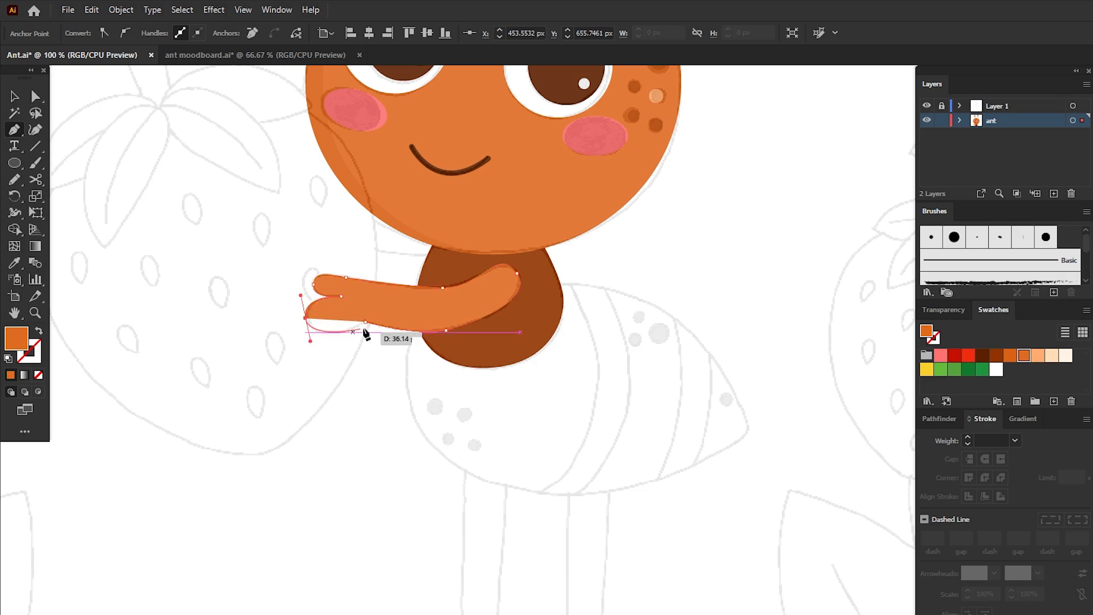
Refine the curves along the arm's lower edge and rounded shoulder end with the Direct Selection tool
{"action": "left_click", "coordinate": [35, 96]}
{"action": "left_click_drag", "start_coordinate": [447, 330], "coordinate": [447, 326]}
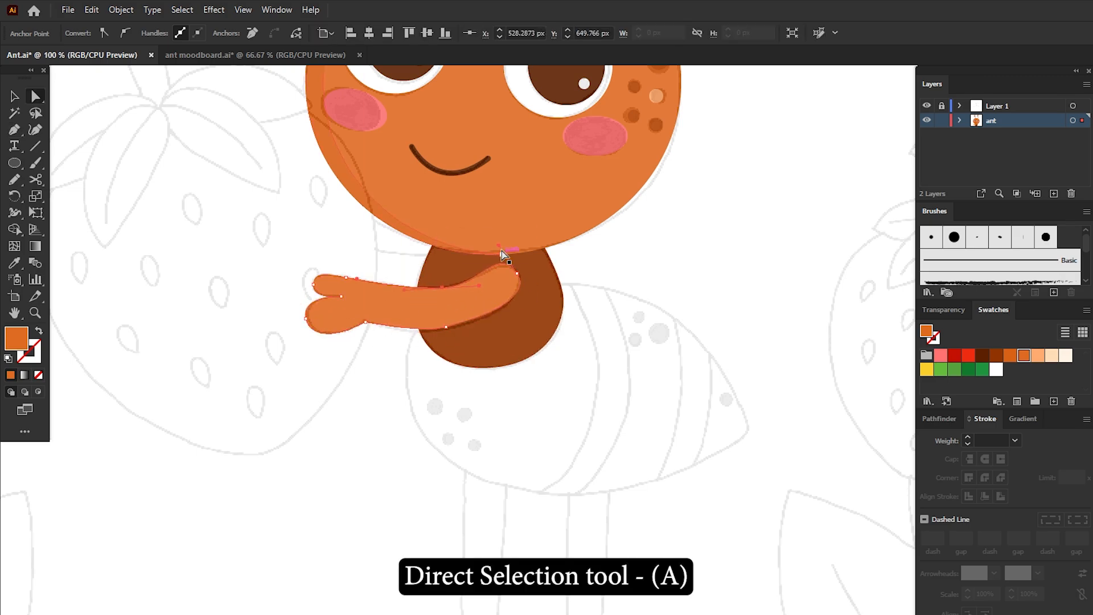
{"action": "left_click_drag", "start_coordinate": [504, 255], "coordinate": [516, 252]}
{"action": "left_click_drag", "start_coordinate": [447, 327], "coordinate": [447, 331]}
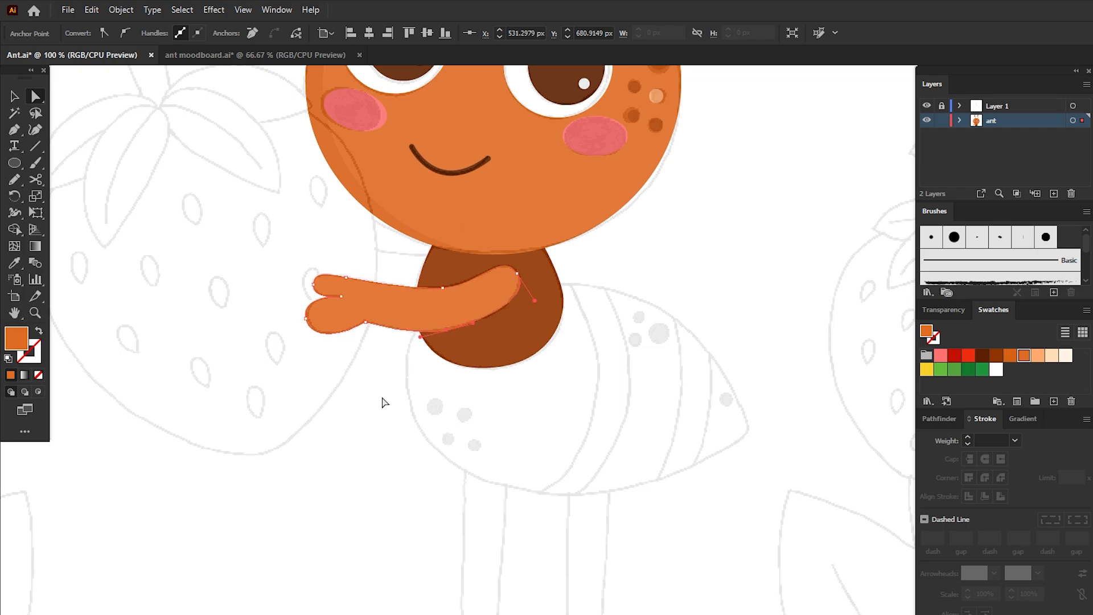
Copy the hand's anchor points, paste them in front and turn the copied path into a 1 pt brown stroke without fill
{"action": "left_click_drag", "start_coordinate": [297, 365], "coordinate": [375, 261]}
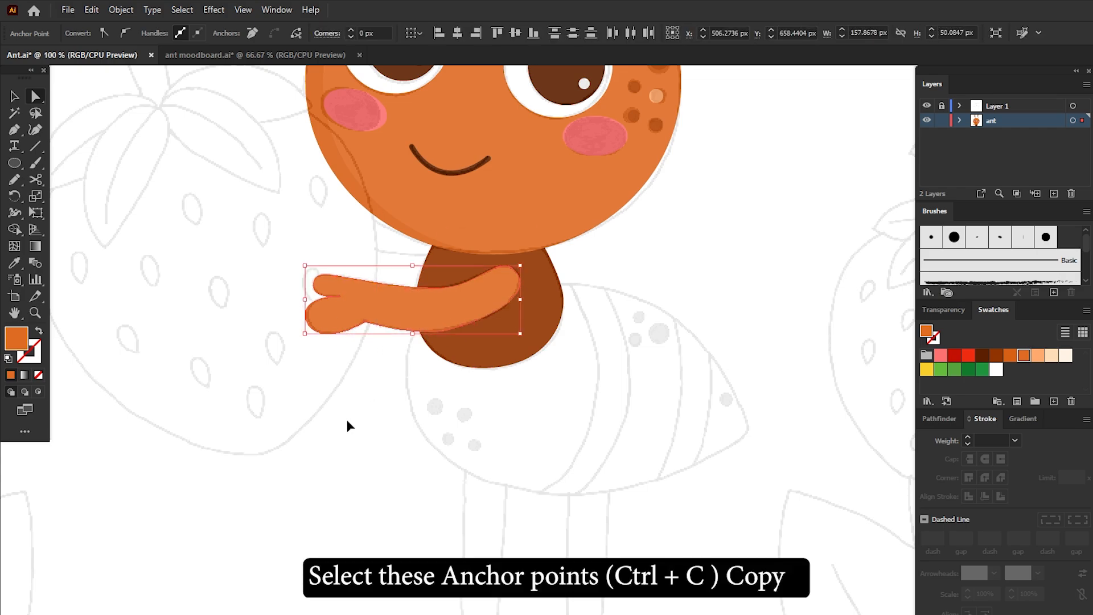
{"action": "key", "text": "ctrl+f"}
{"action": "left_click", "coordinate": [45, 327]}
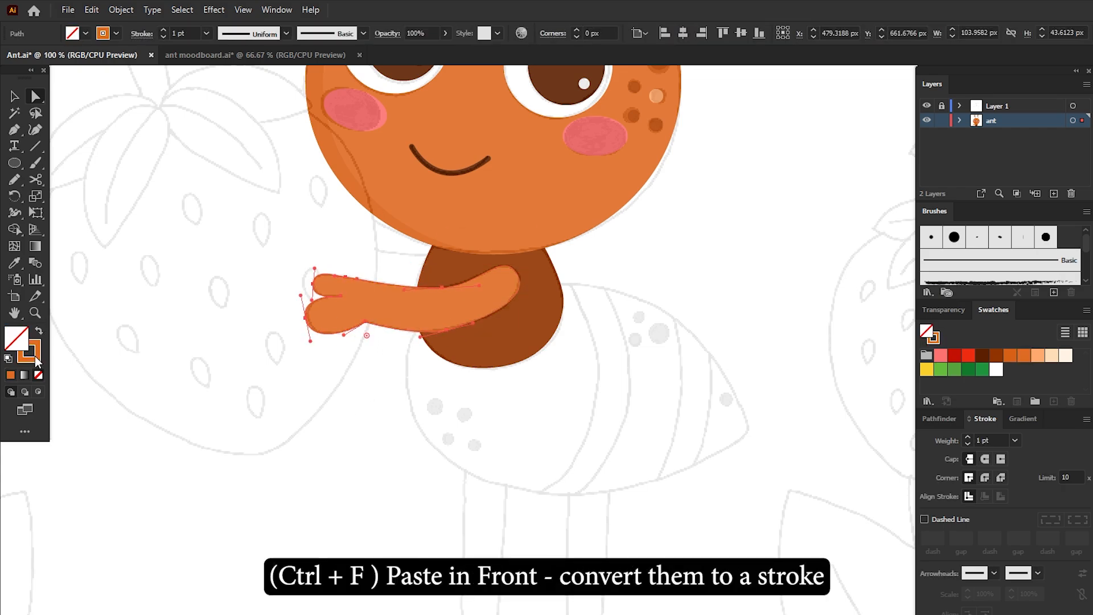
{"action": "left_click", "coordinate": [997, 356]}
{"action": "left_click", "coordinate": [685, 374]}
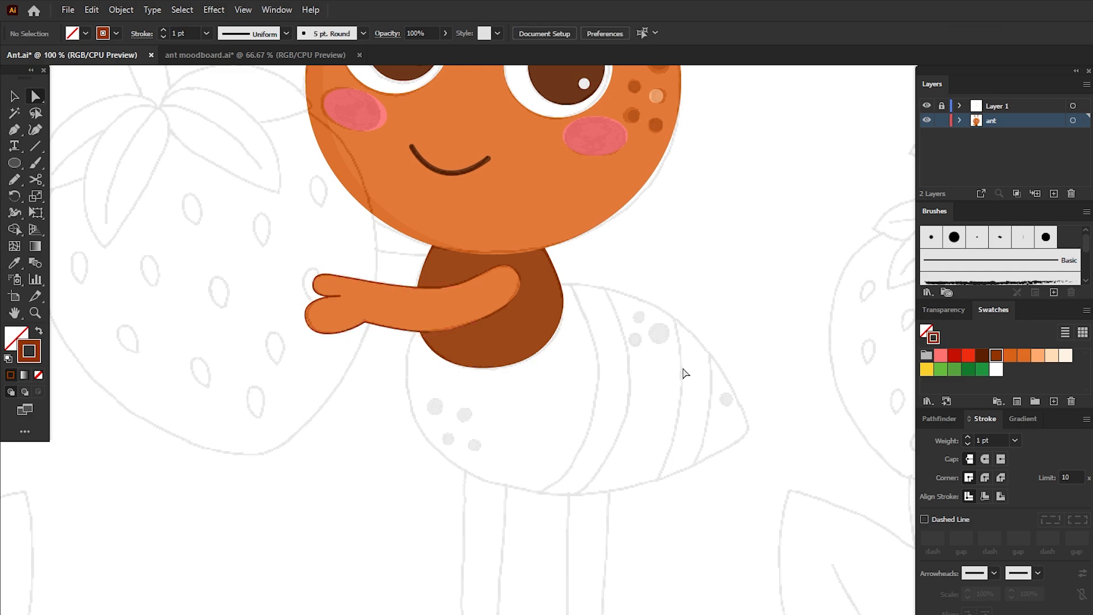
Duplicate the orange arm, move the copy up beside the first arm and send it to the back
{"action": "key", "text": "v"}
{"action": "left_click", "coordinate": [396, 330]}
{"action": "key", "text": "ctrl+c"}
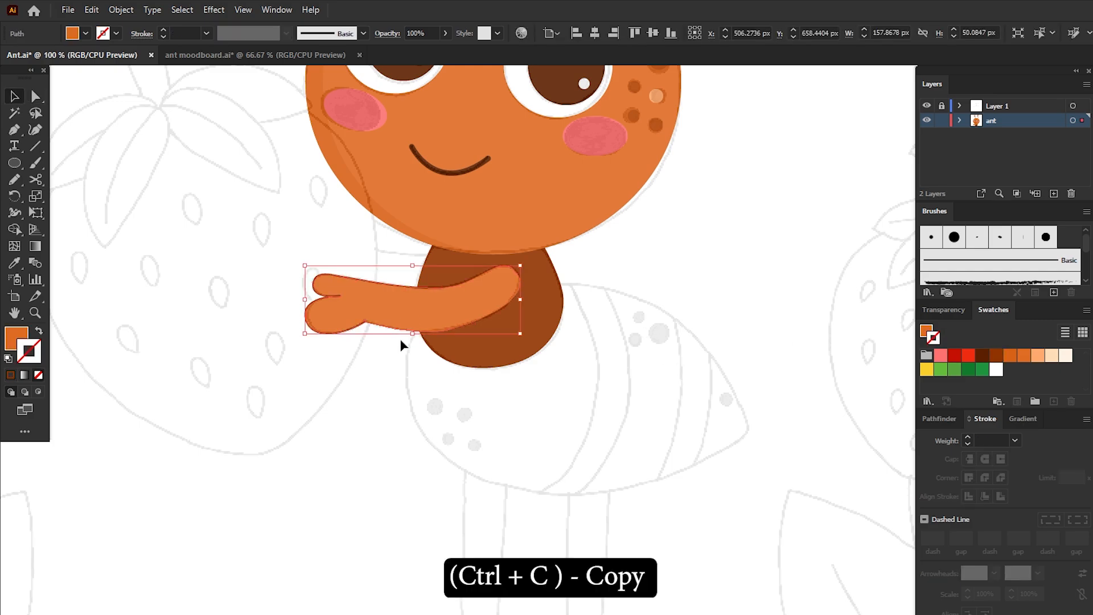
{"action": "key", "text": "ctrl+b"}
{"action": "left_click", "coordinate": [409, 316]}
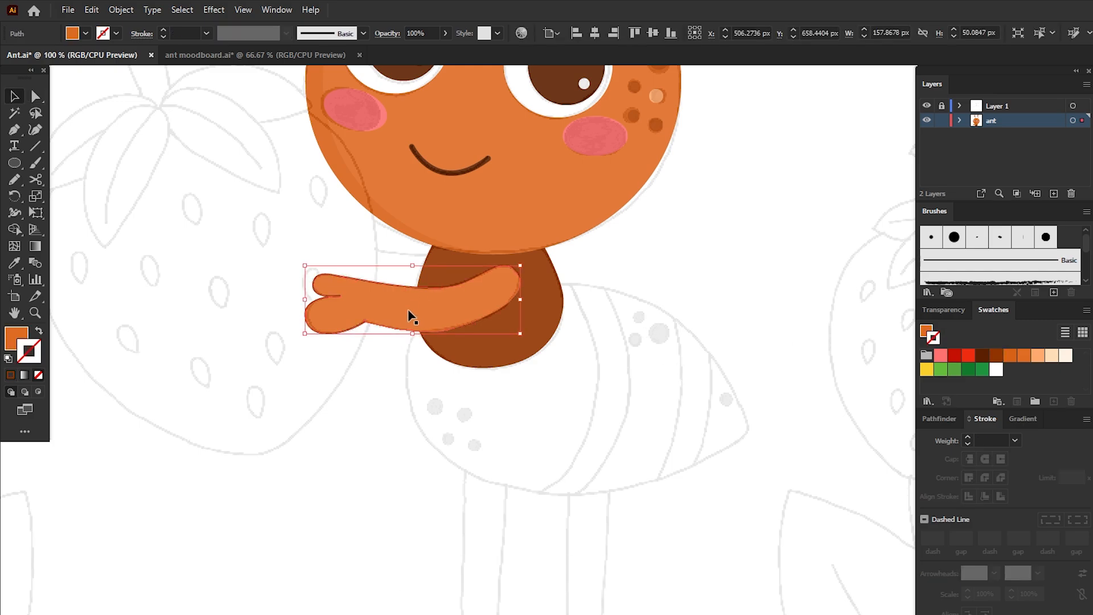
{"action": "left_click_drag", "start_coordinate": [421, 292], "coordinate": [421, 257]}
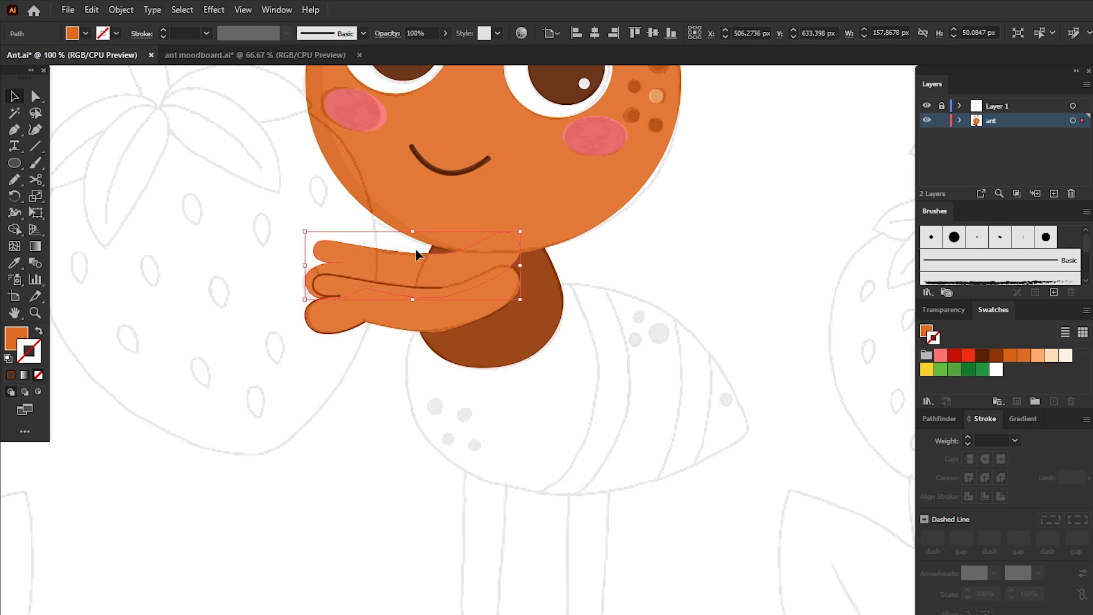
{"action": "key", "text": "ctrl+shift+bracketleft"}
{"action": "left_click", "coordinate": [654, 372]}
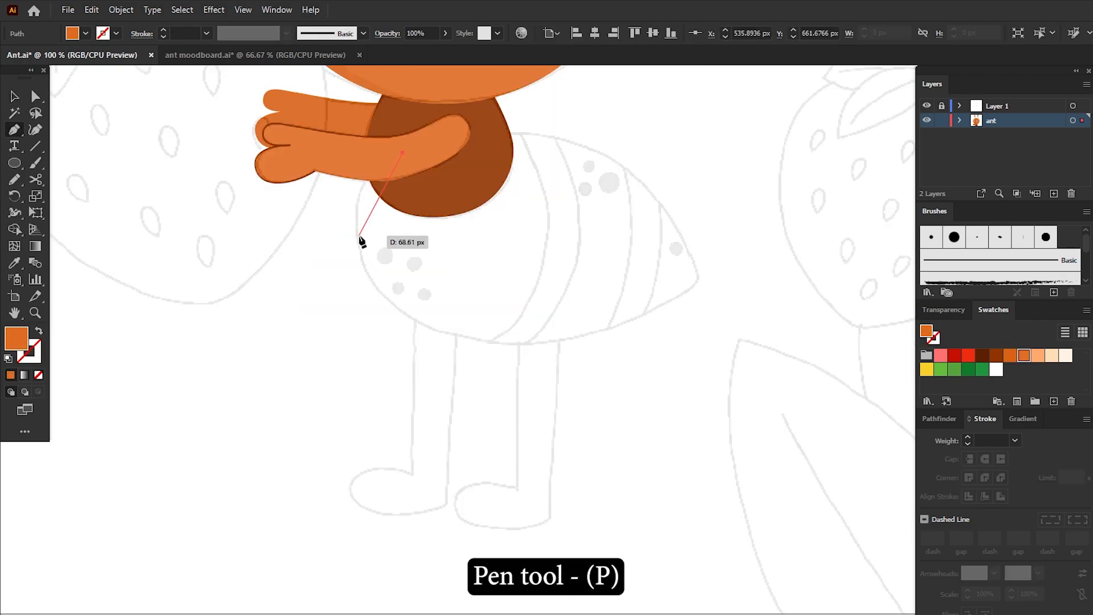
Rough out the ant's abdomen as a straight-edged orange polygon with the Pen tool, placing points along the sketch
{"action": "left_click", "coordinate": [359, 238]}
{"action": "left_click", "coordinate": [529, 343]}
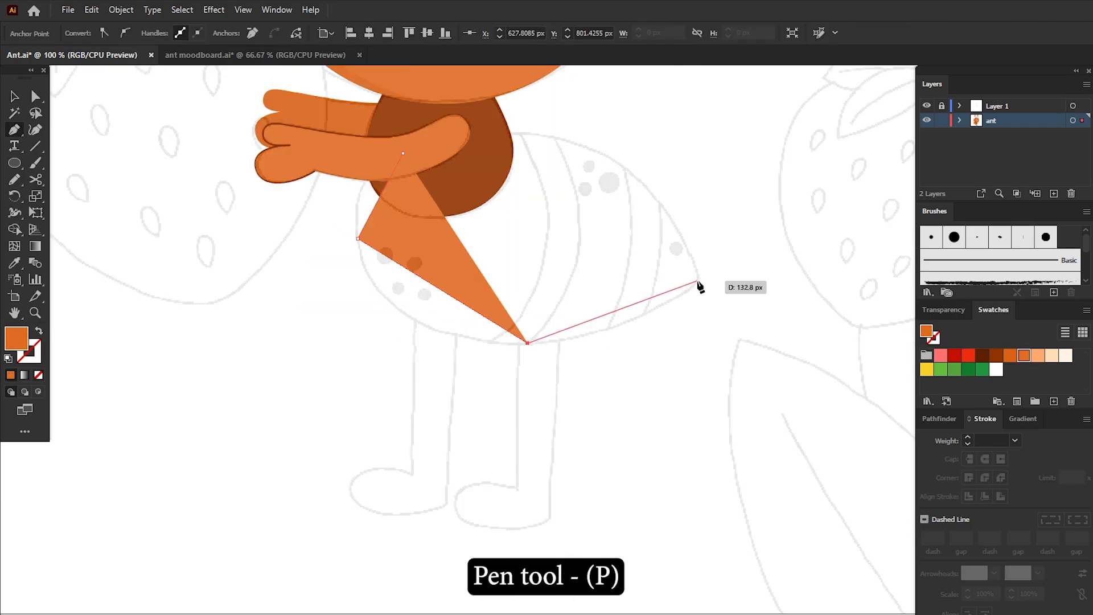
{"action": "left_click", "coordinate": [698, 280]}
{"action": "left_click", "coordinate": [577, 146]}
Bend the abdomen polygon's straight edges into curves matching the sketch with the Anchor Point tool
{"action": "right_click", "coordinate": [13, 130]}
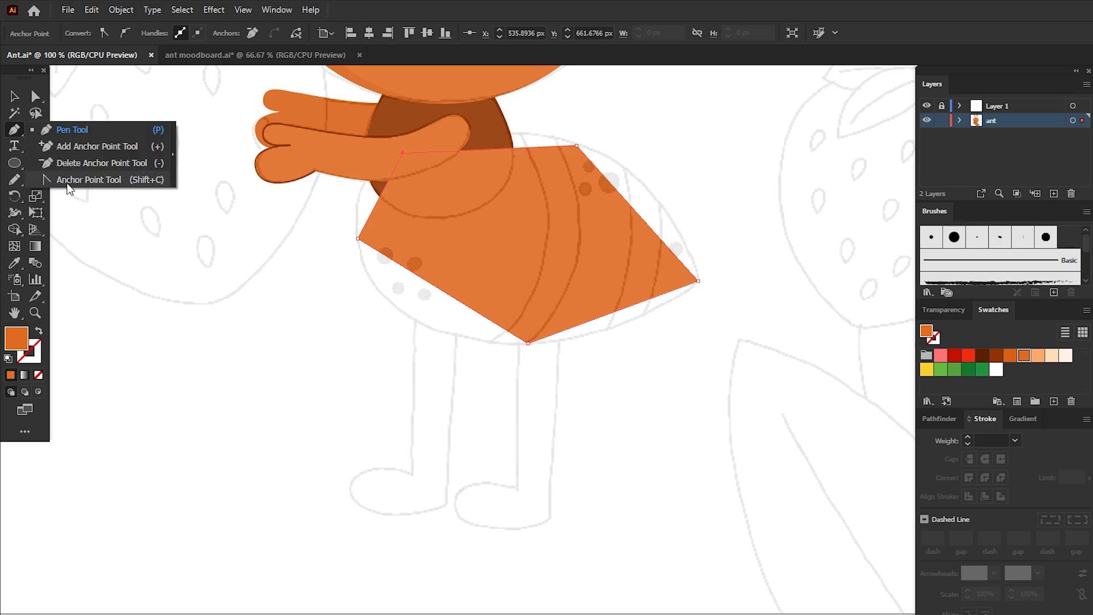
{"action": "left_click", "coordinate": [68, 180]}
{"action": "left_click_drag", "start_coordinate": [380, 197], "coordinate": [368, 184]}
{"action": "left_click_drag", "start_coordinate": [424, 281], "coordinate": [408, 321]}
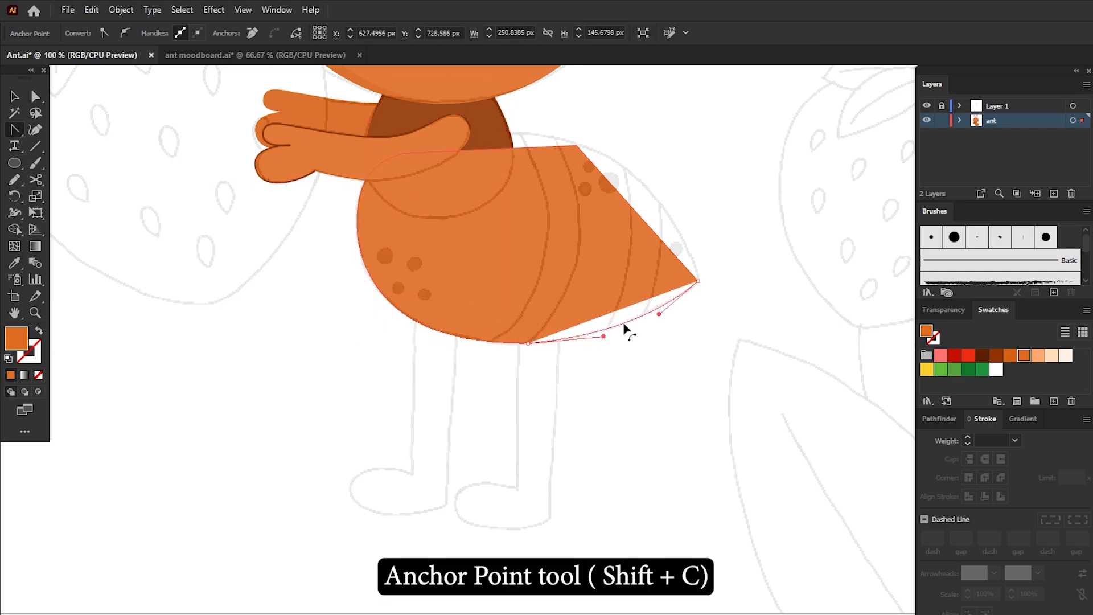
{"action": "left_click_drag", "start_coordinate": [624, 329], "coordinate": [627, 329]}
{"action": "left_click_drag", "start_coordinate": [657, 185], "coordinate": [656, 186]}
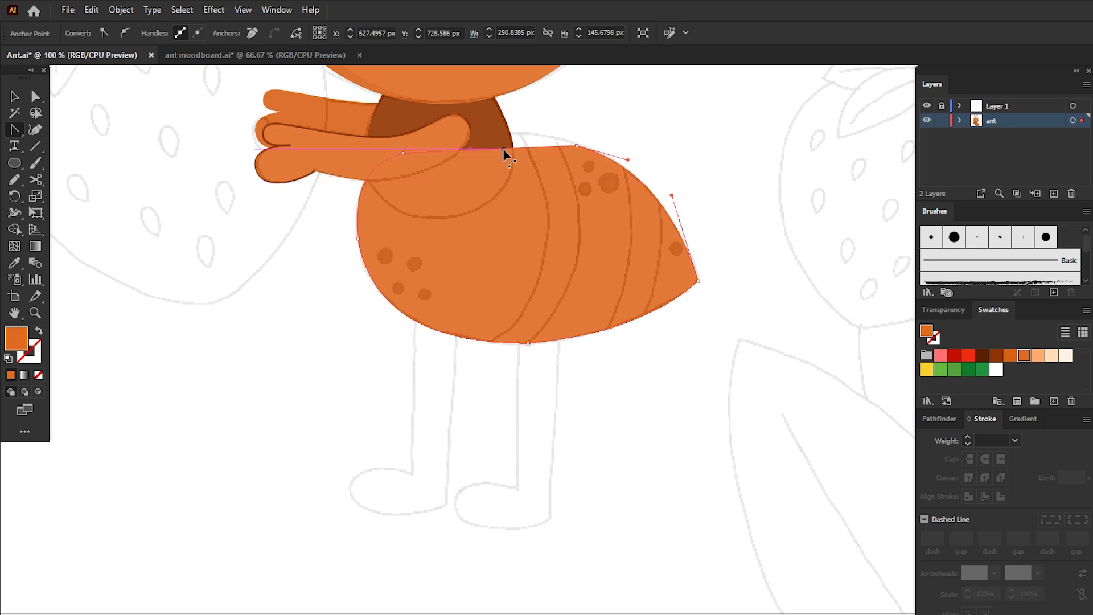
{"action": "left_click_drag", "start_coordinate": [504, 149], "coordinate": [493, 134]}
Smooth the abdomen's upper anchor point and slightly round its pointed tail tip with the Direct Selection tool
{"action": "left_click", "coordinate": [35, 96]}
{"action": "left_click", "coordinate": [578, 145]}
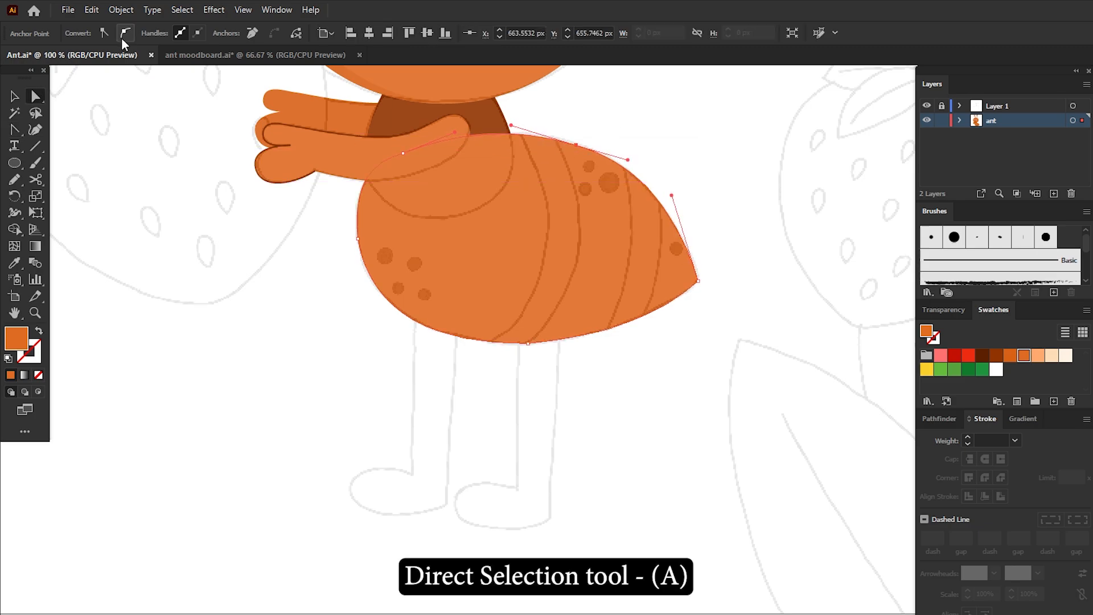
{"action": "left_click_drag", "start_coordinate": [578, 147], "coordinate": [586, 141]}
{"action": "left_click", "coordinate": [661, 121]}
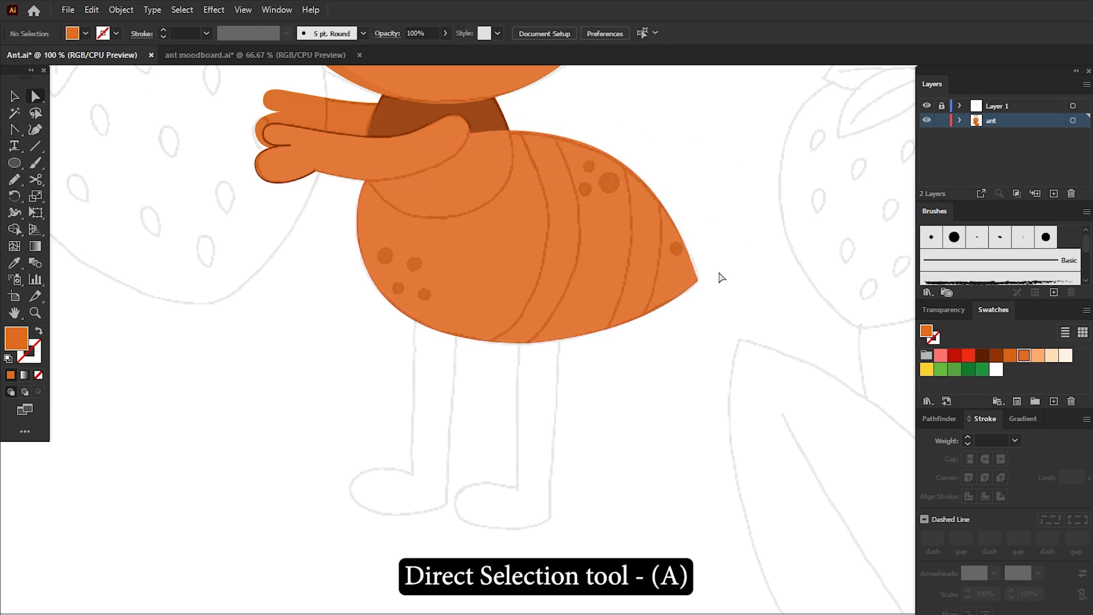
{"action": "left_click", "coordinate": [684, 279]}
{"action": "left_click_drag", "start_coordinate": [686, 278], "coordinate": [685, 287]}
Send the orange abdomen shape to the back, behind the upper body and arms
{"action": "key", "text": "v"}
{"action": "right_click", "coordinate": [567, 277]}
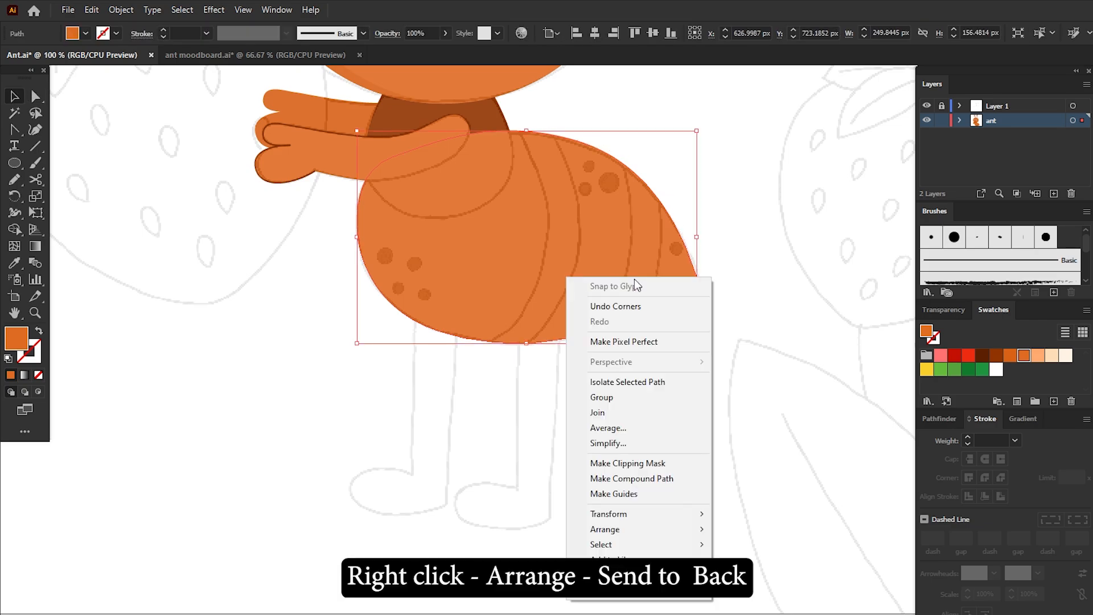
{"action": "mouse_move", "coordinate": [612, 525]}
{"action": "left_click", "coordinate": [774, 574]}
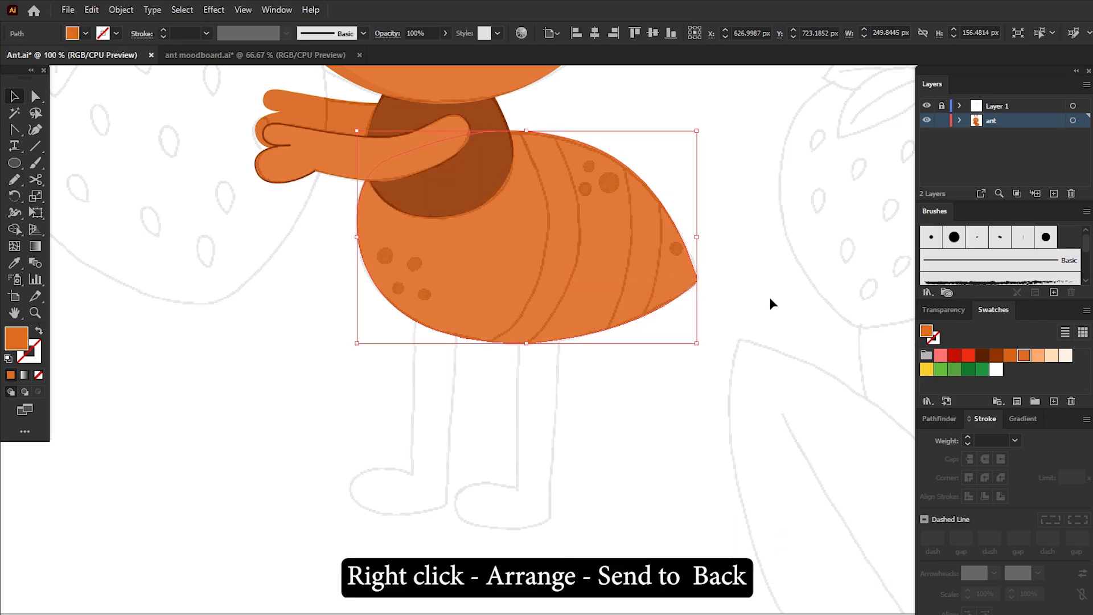
Draw a tall brown rectangle about 24 by 252 px across the abdomen in Draw Inside mode
{"action": "key", "text": "shift+d"}
{"action": "left_click", "coordinate": [996, 358]}
{"action": "left_click_drag", "start_coordinate": [14, 163], "coordinate": [70, 161]}
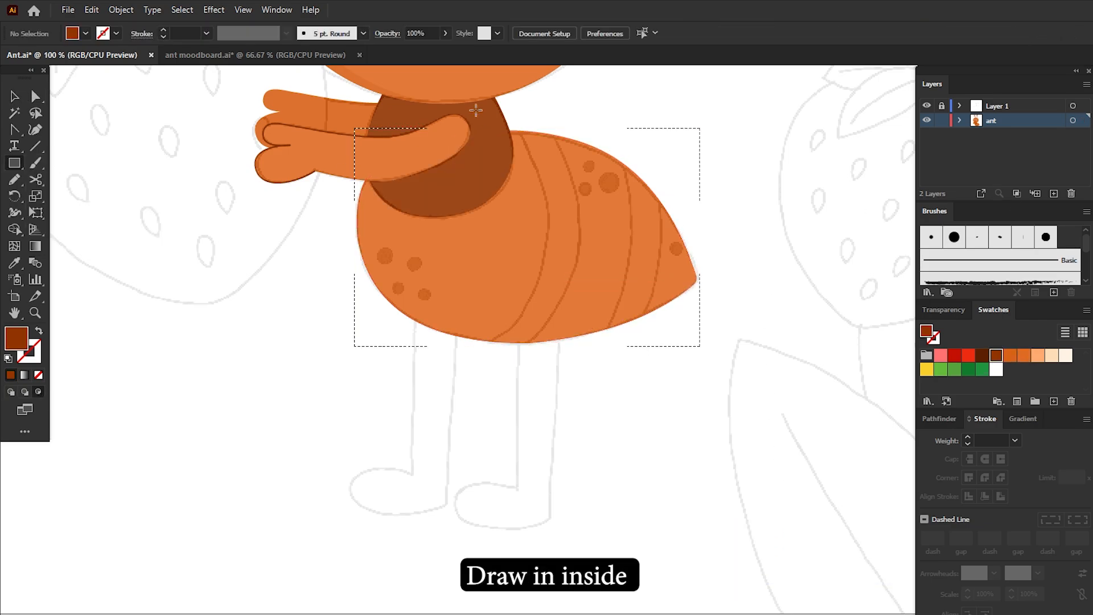
{"action": "left_click_drag", "start_coordinate": [481, 74], "coordinate": [513, 416]}
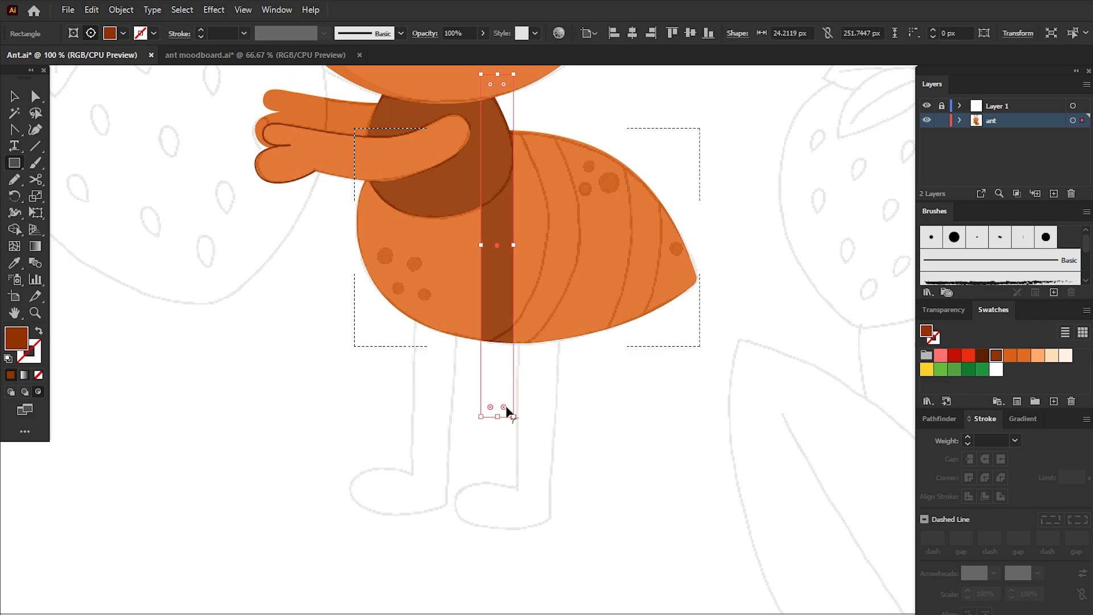
Apply a vertical Arc warp with a -53% bend to the brown rectangle and expand its appearance
{"action": "left_click", "coordinate": [214, 10]}
{"action": "mouse_move", "coordinate": [285, 175]}
{"action": "left_click", "coordinate": [402, 192]}
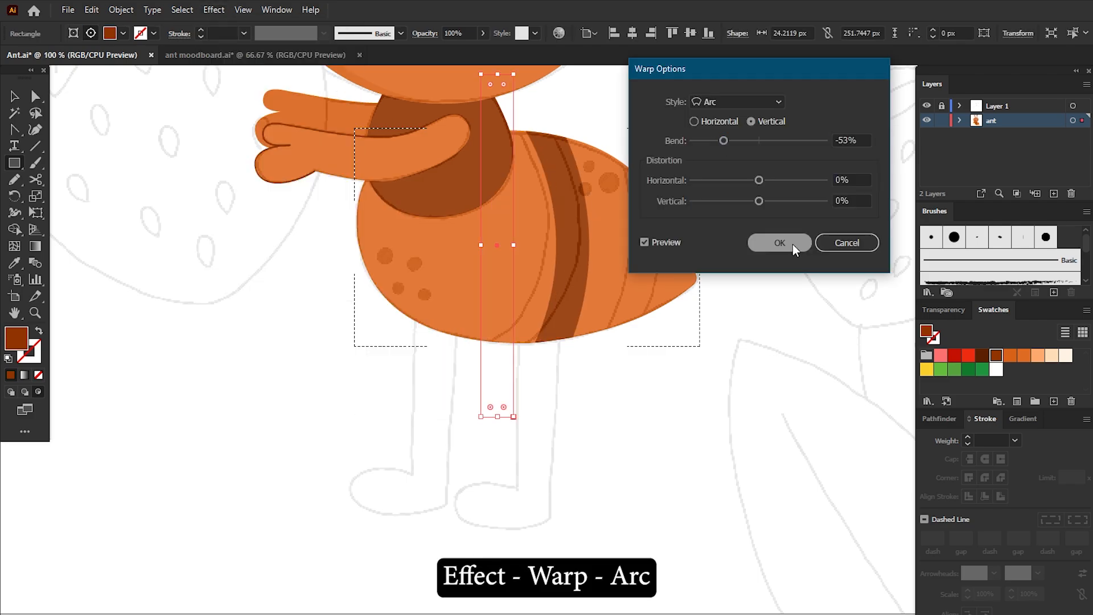
{"action": "left_click", "coordinate": [793, 245]}
{"action": "left_click", "coordinate": [120, 10]}
{"action": "left_click", "coordinate": [165, 188]}
Rotate the curved stripe onto the sketched band, then place a rotated copy on the second band near the tail
{"action": "key", "text": "v"}
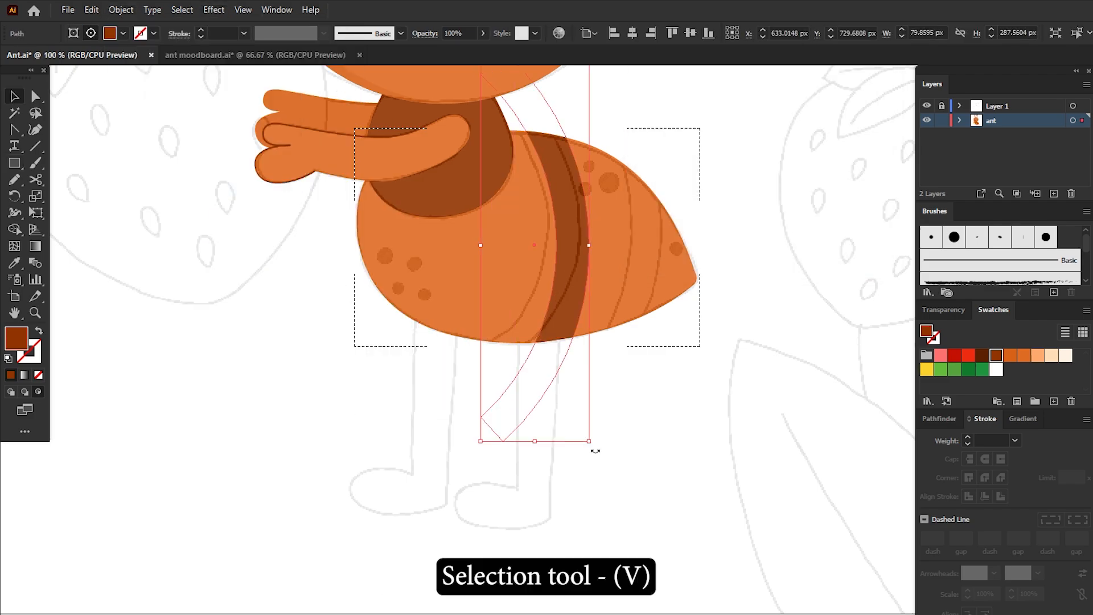
{"action": "left_click_drag", "start_coordinate": [596, 450], "coordinate": [559, 397]}
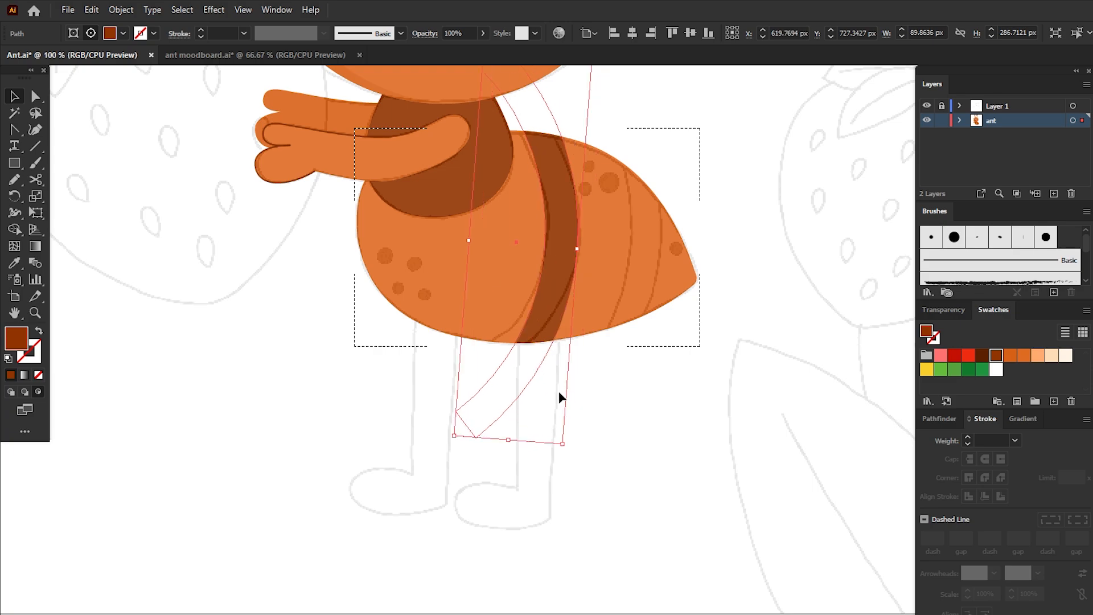
{"action": "left_click_drag", "start_coordinate": [513, 445], "coordinate": [556, 422]}
{"action": "left_click_drag", "start_coordinate": [548, 328], "coordinate": [637, 335]}
{"action": "left_click_drag", "start_coordinate": [582, 415], "coordinate": [640, 448]}
{"action": "left_click", "coordinate": [132, 370]}
Draw five brown circles with the Ellipse tool over the abdomen's sketched dots, three near the front and two near the back
{"action": "key", "text": "l"}
{"action": "left_click_drag", "start_coordinate": [377, 248], "coordinate": [393, 263]}
{"action": "left_click_drag", "start_coordinate": [408, 255], "coordinate": [434, 293]}
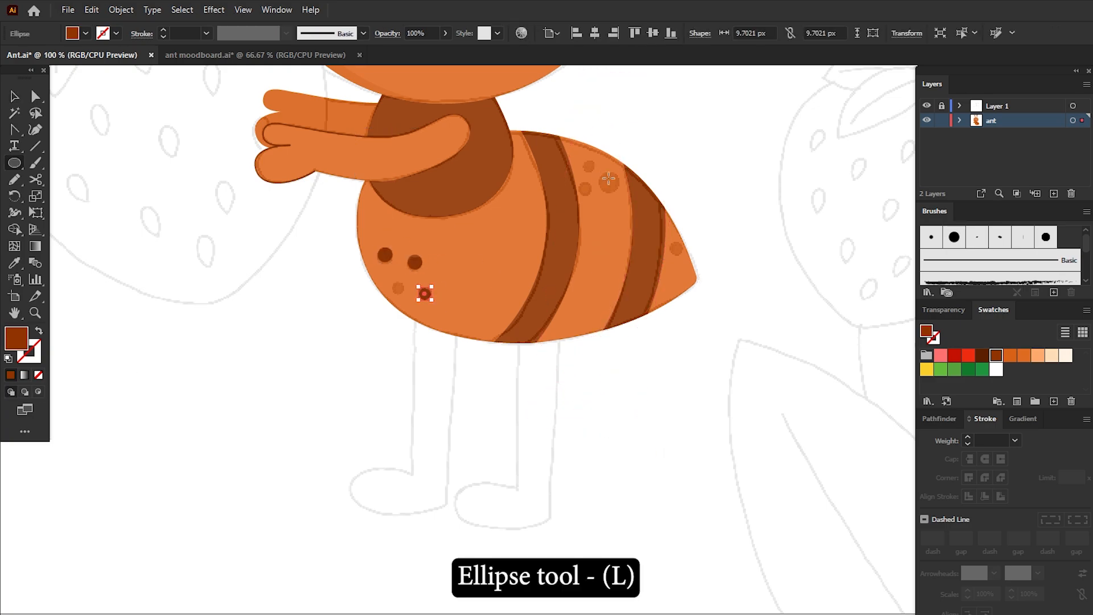
{"action": "left_click_drag", "start_coordinate": [618, 192], "coordinate": [619, 192]}
{"action": "left_click_drag", "start_coordinate": [586, 160], "coordinate": [595, 171]}
Select the five brown dots on the abdomen and set their opacity to 30%
{"action": "key", "text": "v"}
{"action": "left_click", "coordinate": [610, 183]}
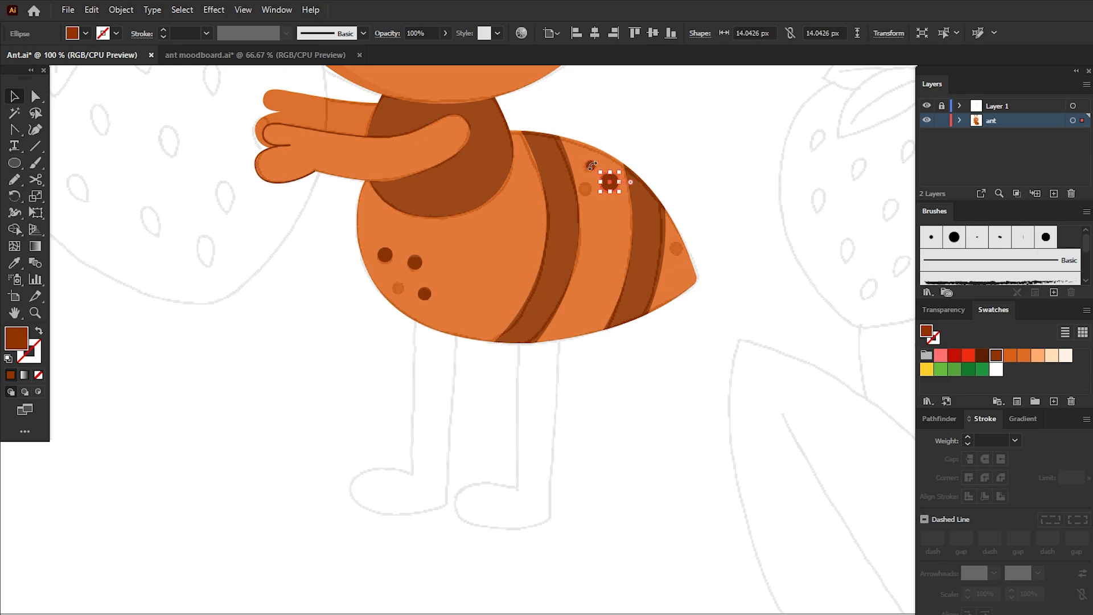
{"action": "left_click", "coordinate": [592, 166], "text": "shift"}
{"action": "left_click", "coordinate": [425, 294], "text": "shift"}
{"action": "left_click", "coordinate": [415, 262], "text": "shift"}
{"action": "left_click", "coordinate": [385, 255], "text": "shift"}
{"action": "left_click", "coordinate": [420, 33]}
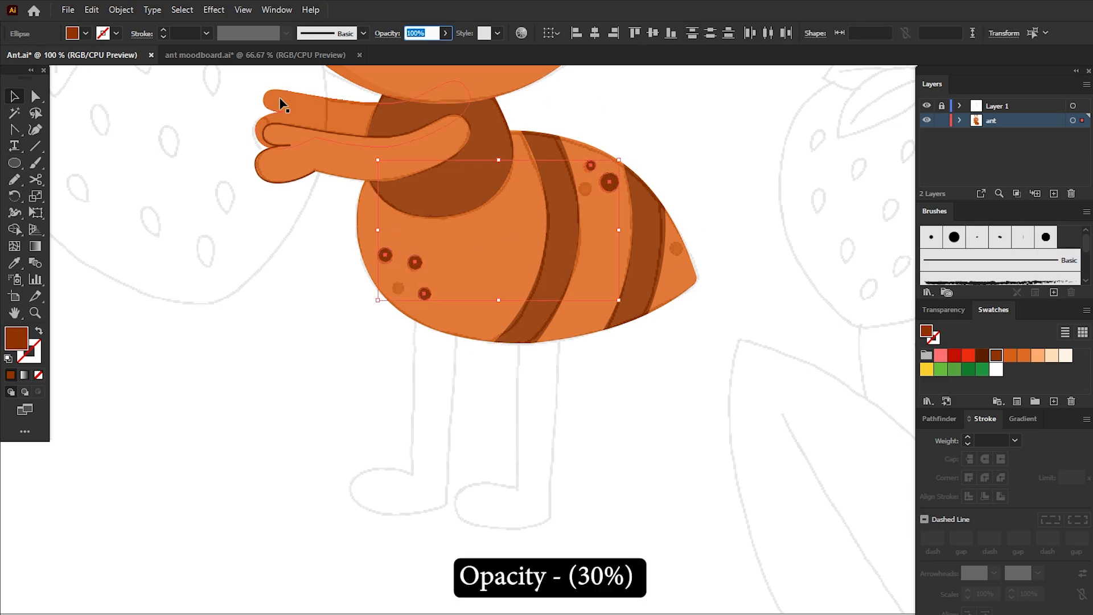
{"action": "type", "text": "30"}
{"action": "key", "text": "Return"}
{"action": "left_click", "coordinate": [763, 208]}
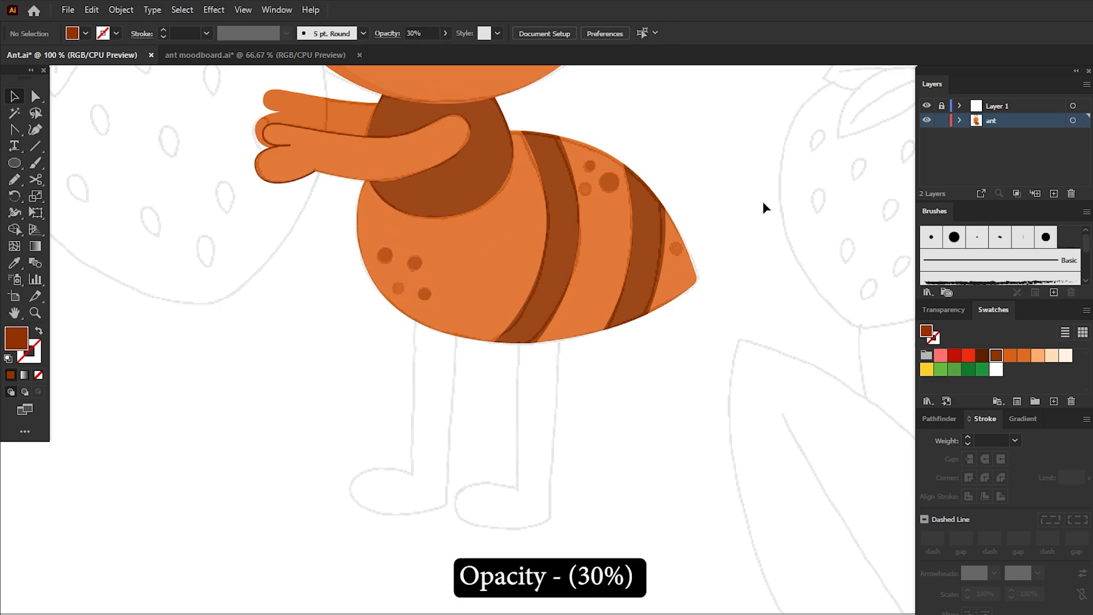
Add three small pale peach circles over the remaining sketched dots at the abdomen's front, upper back and tail
{"action": "key", "text": "l"}
{"action": "left_click_drag", "start_coordinate": [676, 246], "coordinate": [682, 251]}
{"action": "left_click_drag", "start_coordinate": [581, 182], "coordinate": [592, 193]}
{"action": "left_click_drag", "start_coordinate": [399, 286], "coordinate": [400, 291]}
{"action": "key", "text": "v"}
{"action": "left_click", "coordinate": [777, 170]}
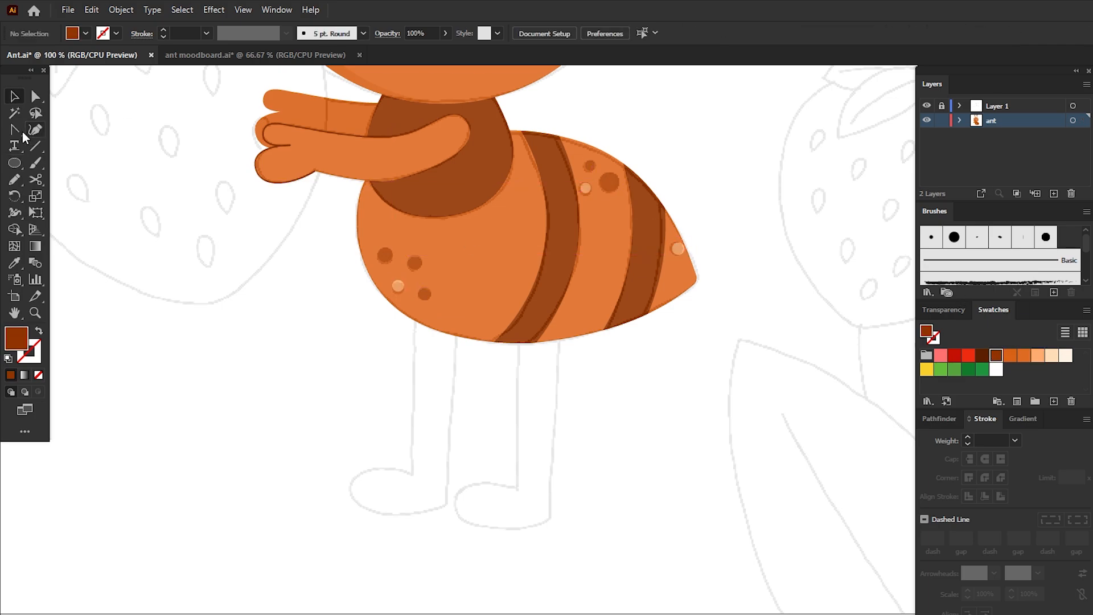
Trace the ant's rear leg and foot with the Pen tool as a closed brown shape
{"action": "left_click_drag", "start_coordinate": [34, 129], "coordinate": [76, 127]}
{"action": "left_click", "coordinate": [520, 326]}
{"action": "left_click_drag", "start_coordinate": [520, 491], "coordinate": [457, 518]}
{"action": "left_click_drag", "start_coordinate": [550, 520], "coordinate": [559, 518]}
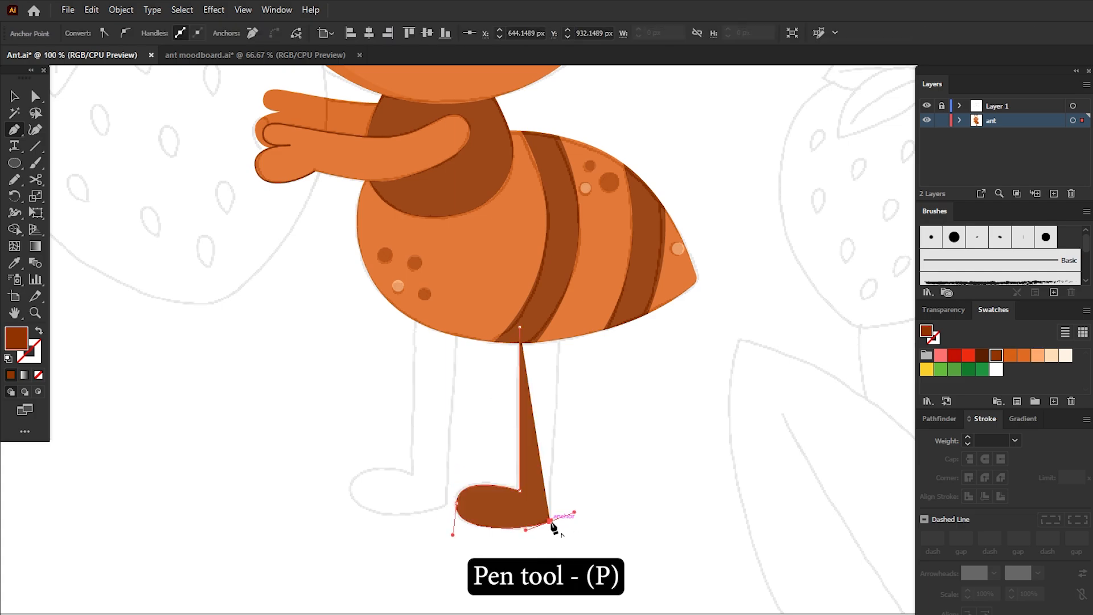
{"action": "left_click", "coordinate": [562, 313]}
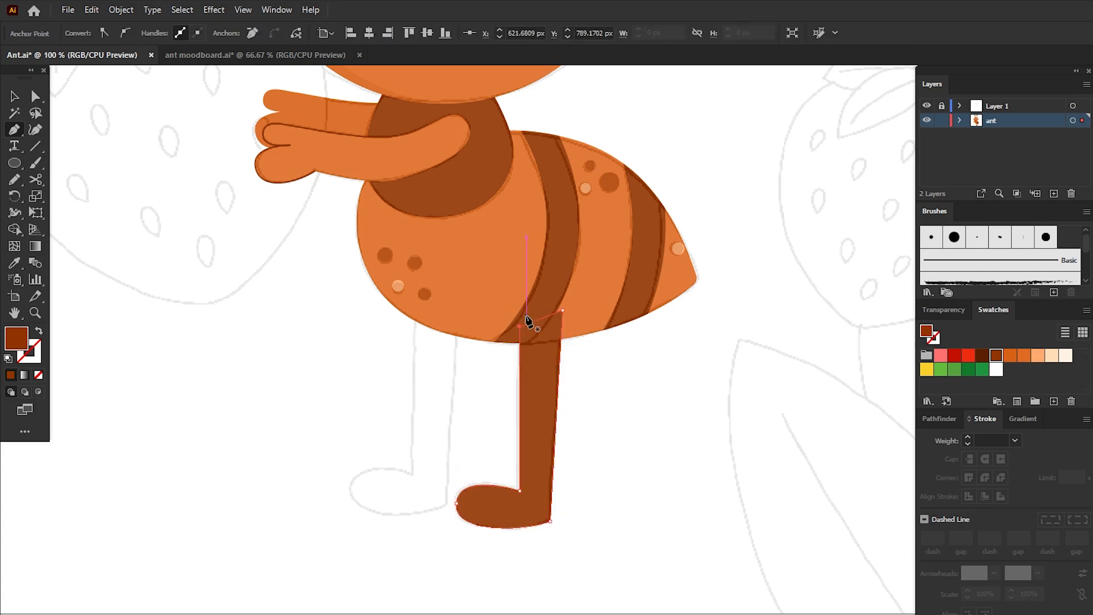
{"action": "left_click", "coordinate": [527, 322]}
Duplicate the brown leg onto the front leg sketch and send both legs to the back, behind the abdomen
{"action": "key", "text": "v"}
{"action": "left_click_drag", "start_coordinate": [526, 511], "coordinate": [421, 500]}
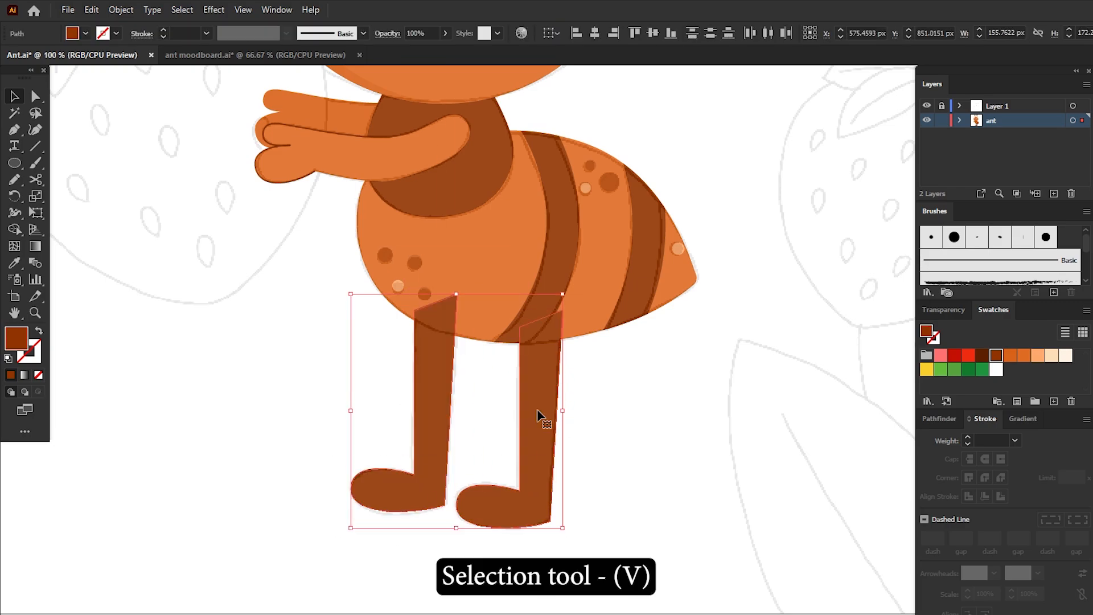
{"action": "key", "text": "ctrl+shift+bracketleft"}
{"action": "left_click", "coordinate": [629, 399]}
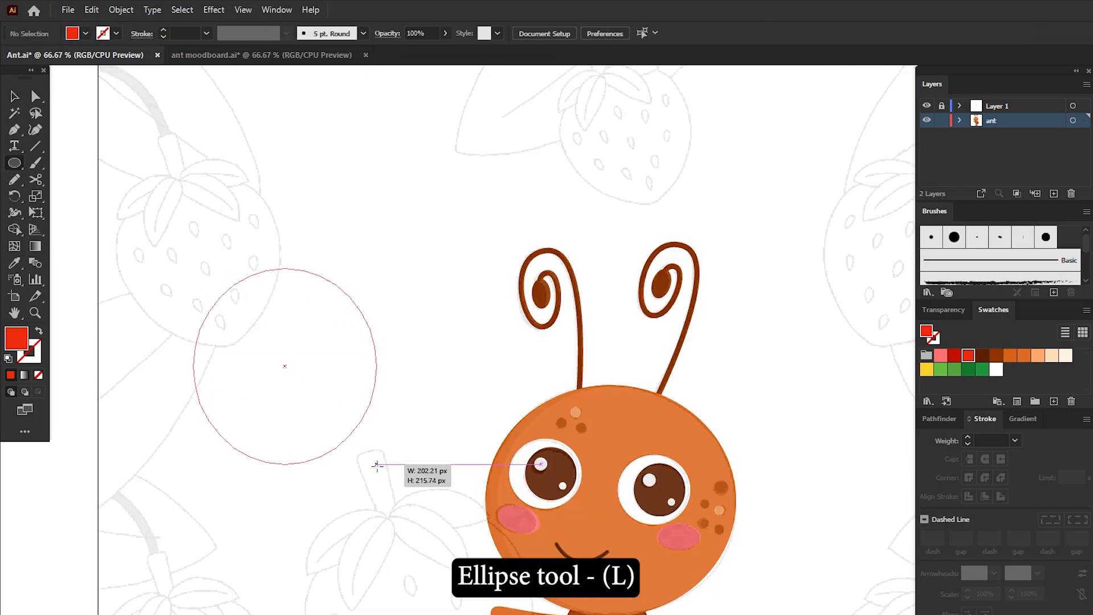
Draw a red ellipse beside the ant's head and reshape it into a tapered strawberry body with the Direct Selection tool
{"action": "left_click_drag", "start_coordinate": [377, 465], "coordinate": [428, 514]}
{"action": "key", "text": "a"}
{"action": "left_click_drag", "start_coordinate": [428, 391], "coordinate": [434, 378]}
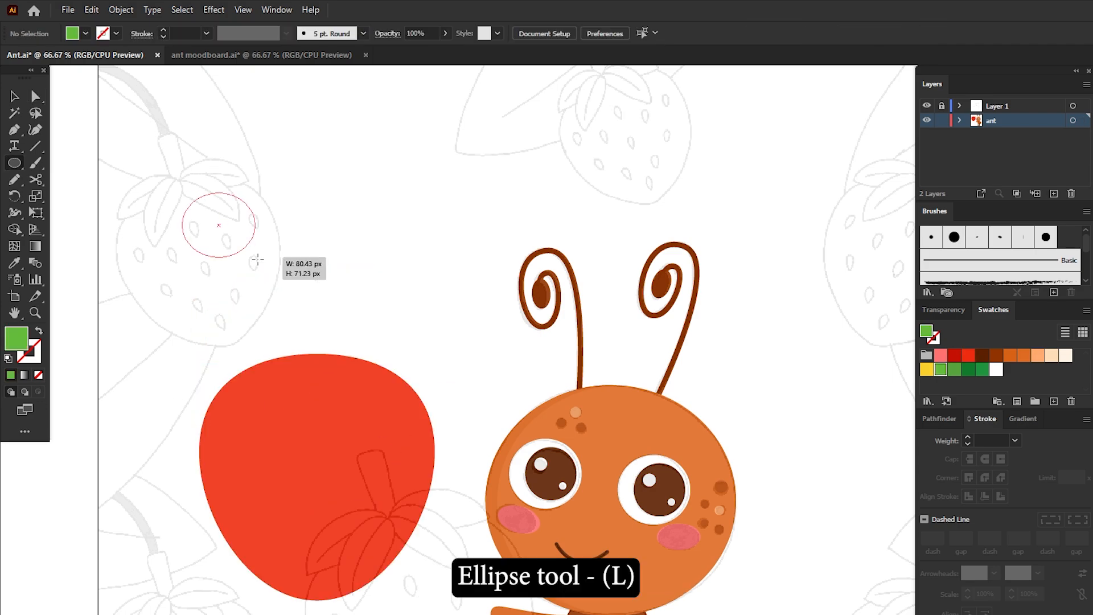
Build a pointed green leaf from the overlap of two 114 px circles with Shape Builder, and place a copy beside it
{"action": "left_click_drag", "start_coordinate": [258, 259], "coordinate": [327, 264]}
{"action": "key", "text": "v"}
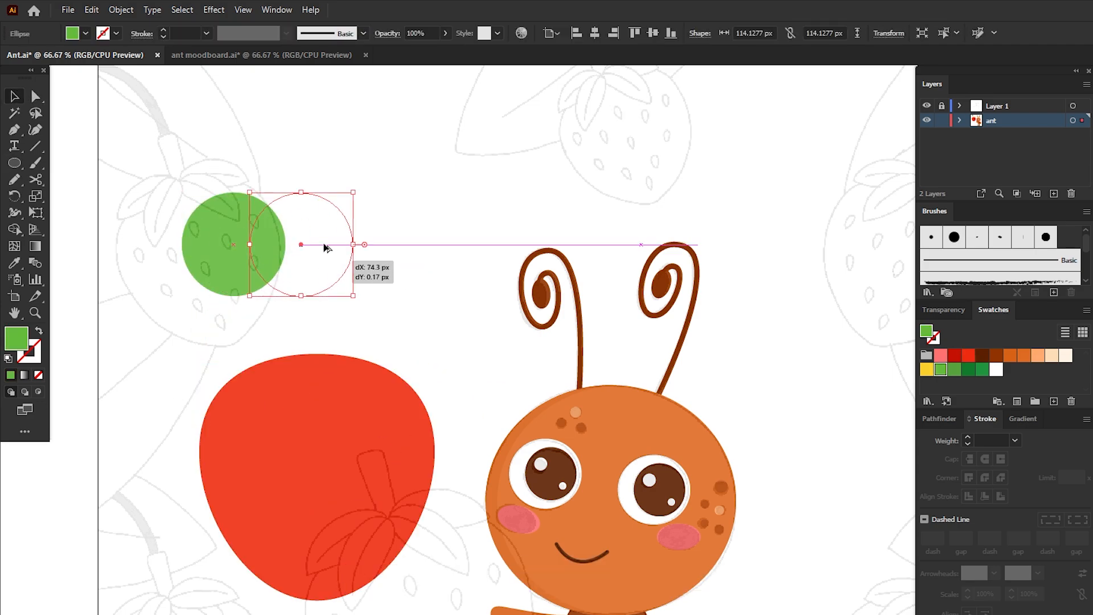
{"action": "left_click_drag", "start_coordinate": [378, 173], "coordinate": [181, 285]}
{"action": "left_click", "coordinate": [19, 229]}
{"action": "left_click_drag", "start_coordinate": [175, 242], "coordinate": [228, 241]}
{"action": "left_click_drag", "start_coordinate": [393, 210], "coordinate": [190, 295]}
{"action": "left_click", "coordinate": [16, 98]}
{"action": "left_click", "coordinate": [319, 217]}
{"action": "left_click", "coordinate": [296, 205]}
Convert the upper leaf's top anchor to a smooth point so its tip becomes rounded
{"action": "key", "text": "a"}
{"action": "left_click_drag", "start_coordinate": [278, 197], "coordinate": [256, 216]}
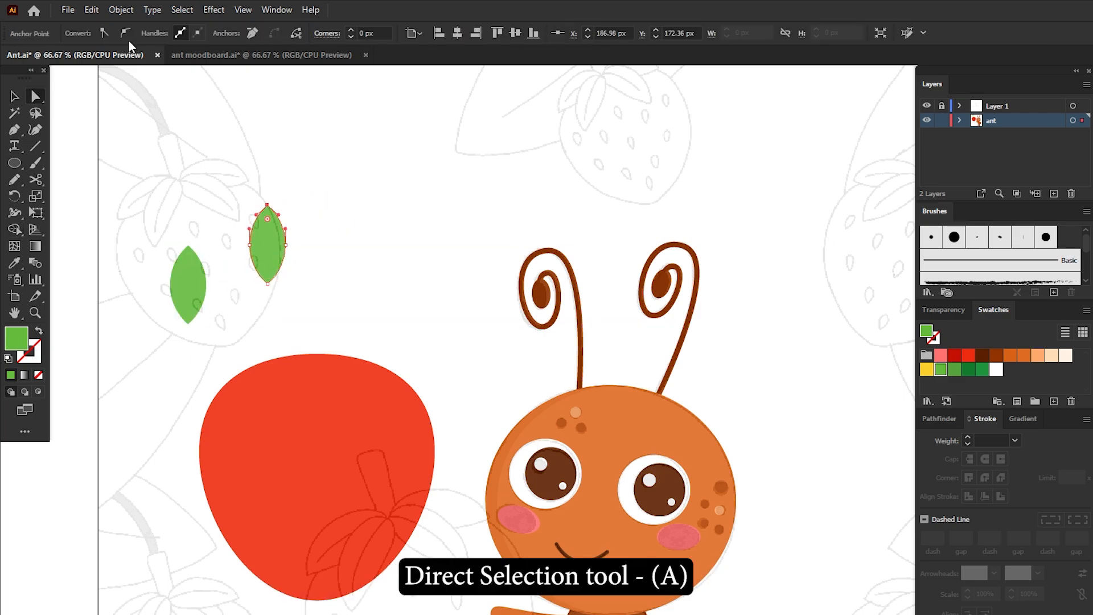
{"action": "left_click", "coordinate": [126, 34]}
{"action": "key", "text": "v"}
Warp the round-tipped leaf with a vertical Arc at 10% bend and expand its appearance
{"action": "left_click", "coordinate": [213, 10]}
{"action": "mouse_move", "coordinate": [296, 189]}
{"action": "left_click", "coordinate": [414, 192]}
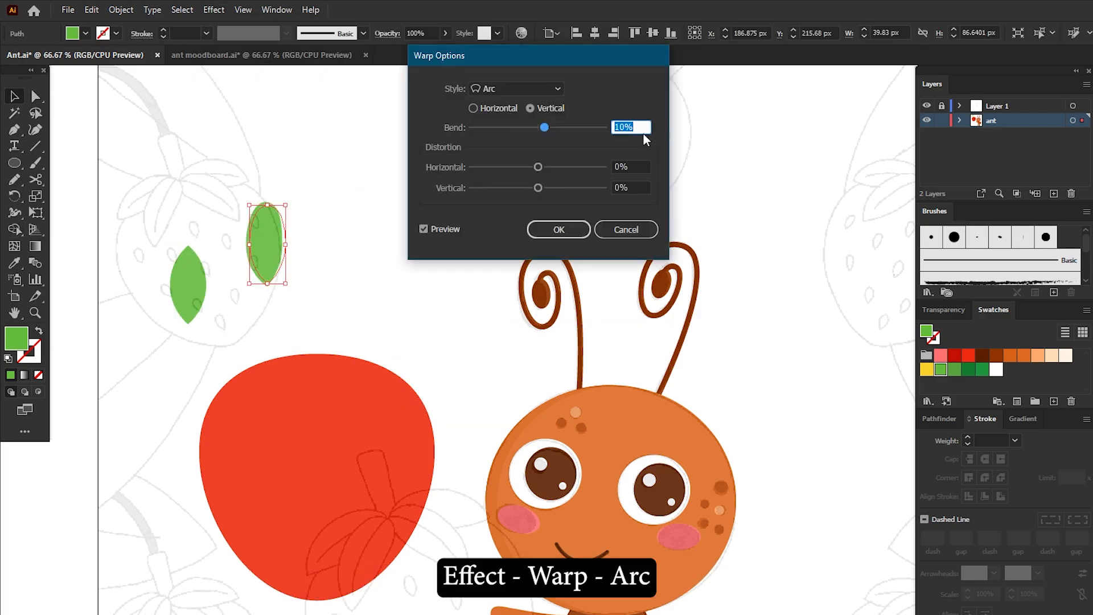
{"action": "left_click", "coordinate": [558, 230]}
{"action": "left_click", "coordinate": [121, 10]}
{"action": "left_click", "coordinate": [195, 188]}
Draw a curved dark green vein along the leaf with the Pen tool and adjust its stroke profile and weight
{"action": "key", "text": "p"}
{"action": "left_click_drag", "start_coordinate": [268, 195], "coordinate": [247, 271]}
{"action": "left_click", "coordinate": [15, 98]}
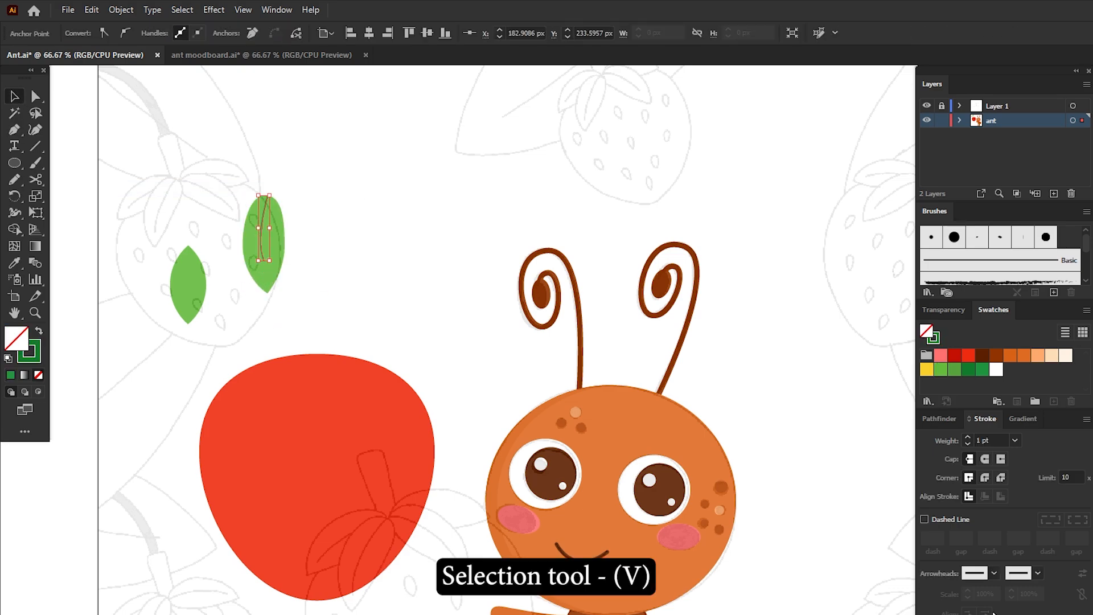
{"action": "left_click", "coordinate": [1036, 610]}
{"action": "left_click", "coordinate": [992, 563]}
{"action": "left_click", "coordinate": [1016, 442]}
{"action": "left_click", "coordinate": [1033, 165]}
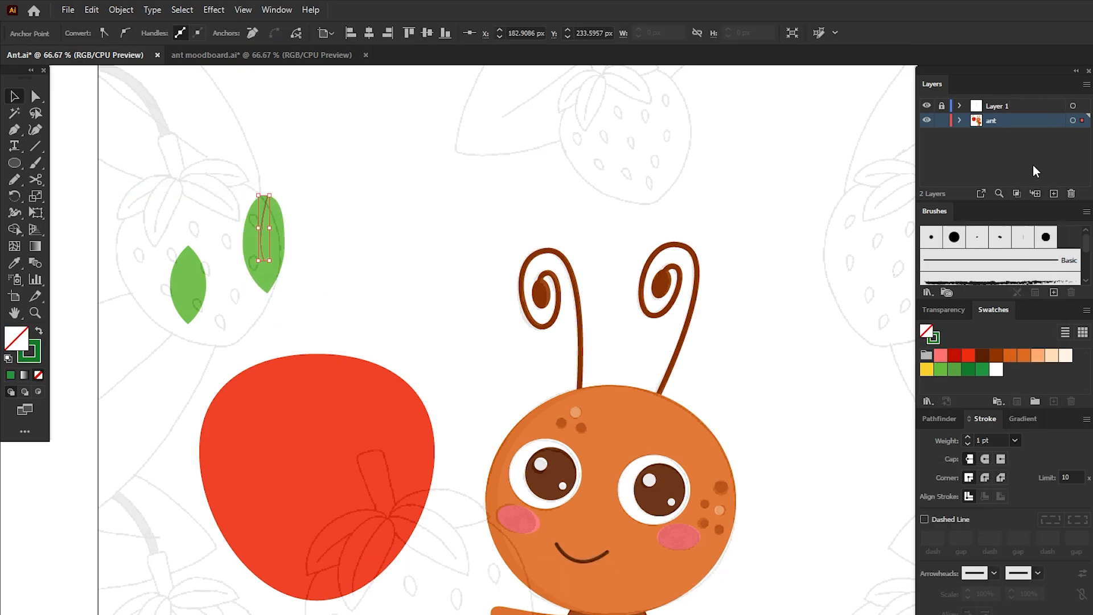
Group the leaf with its vein, tilt it, and move it onto the upper part of the strawberry
{"action": "left_click_drag", "start_coordinate": [299, 166], "coordinate": [319, 220]}
{"action": "key", "text": "ctrl+g"}
{"action": "key", "text": "ctrl+shift+b"}
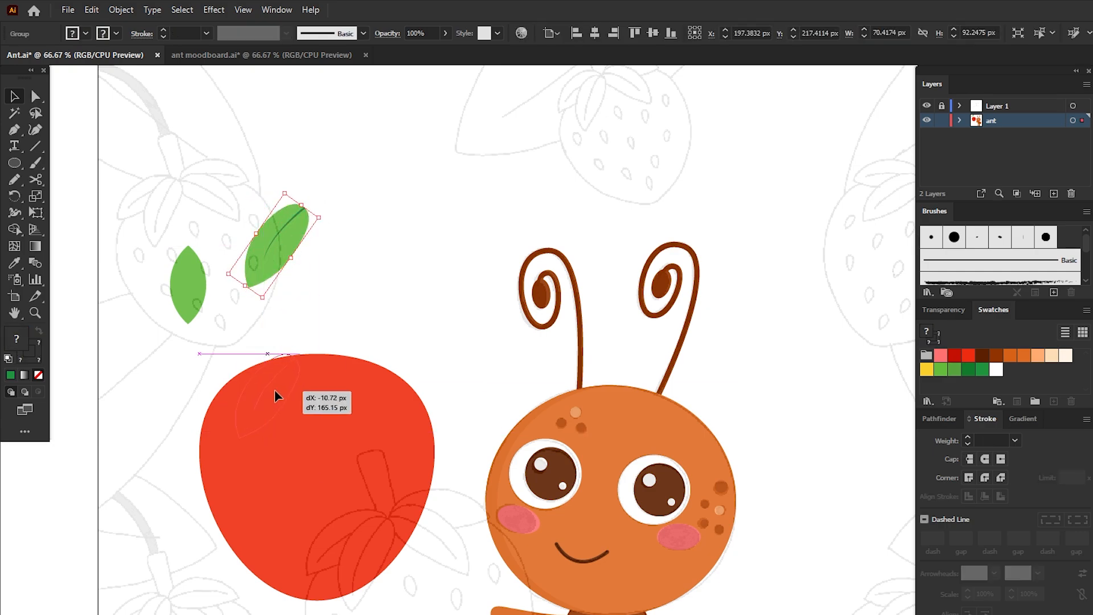
{"action": "left_click_drag", "start_coordinate": [275, 390], "coordinate": [277, 389]}
Create a reflected copy of the leaf and arrange the pair so their stem ends meet at the strawberry's top centre
{"action": "right_click", "coordinate": [275, 400]}
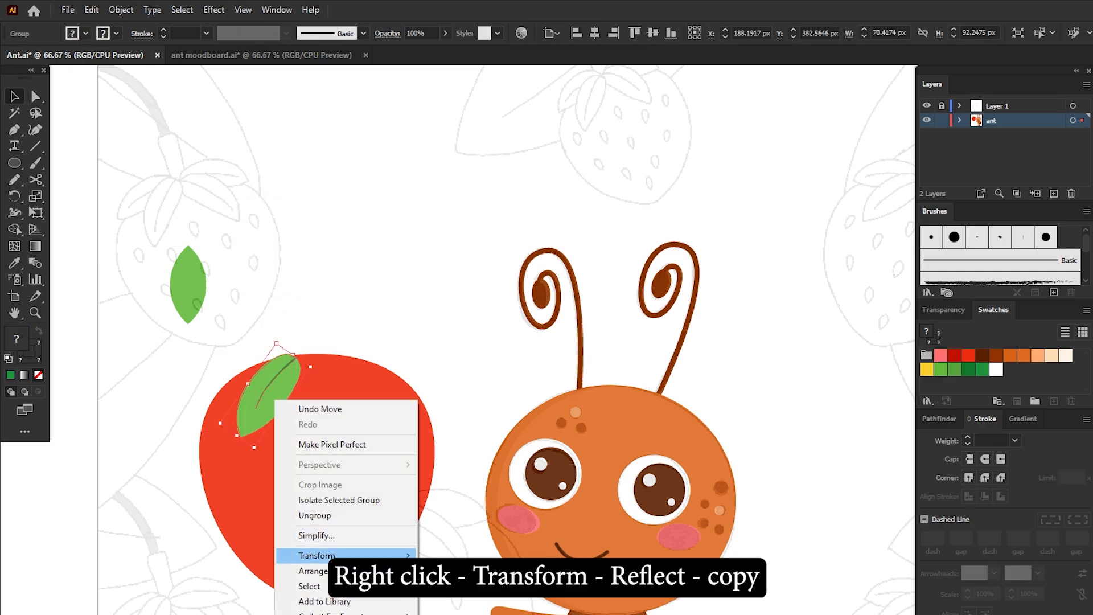
{"action": "mouse_move", "coordinate": [341, 556]}
{"action": "left_click", "coordinate": [452, 603]}
{"action": "left_click", "coordinate": [708, 393]}
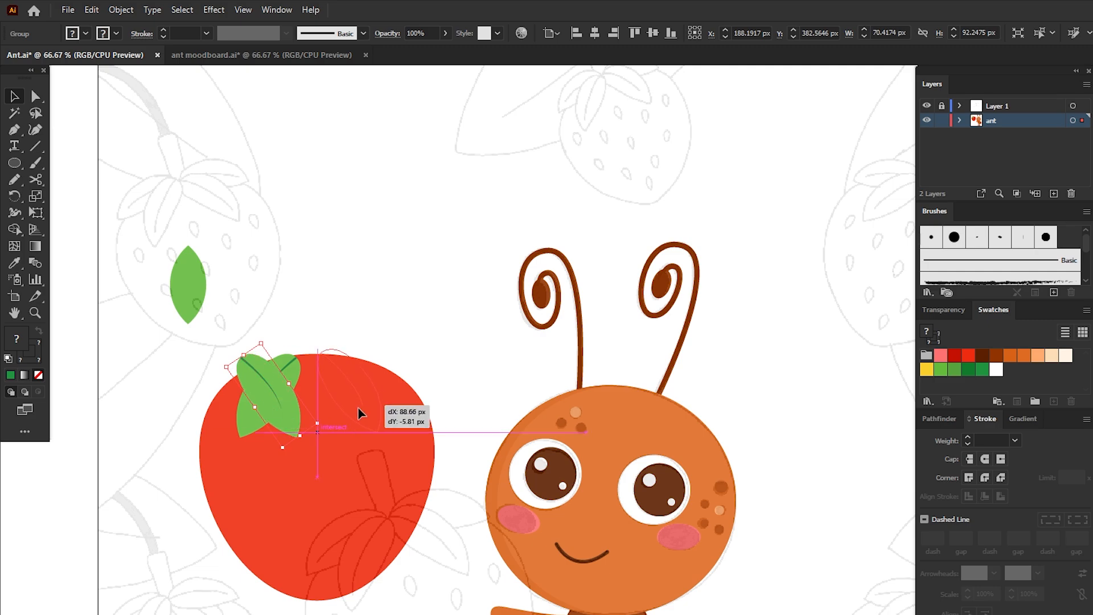
{"action": "left_click_drag", "start_coordinate": [359, 412], "coordinate": [395, 416]}
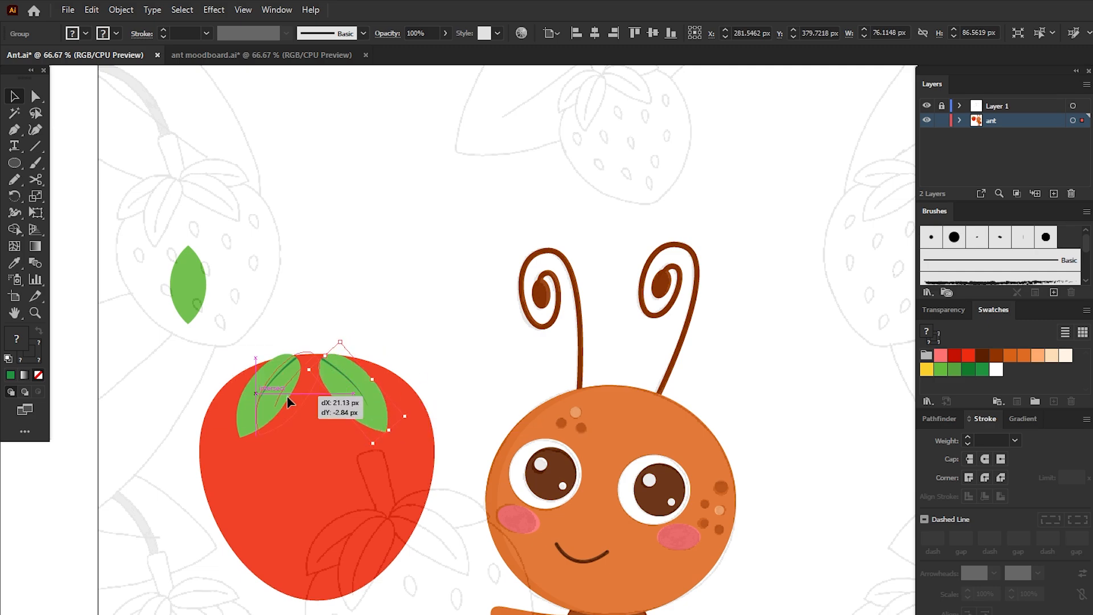
{"action": "left_click_drag", "start_coordinate": [288, 395], "coordinate": [299, 394]}
{"action": "left_click_drag", "start_coordinate": [375, 411], "coordinate": [370, 402]}
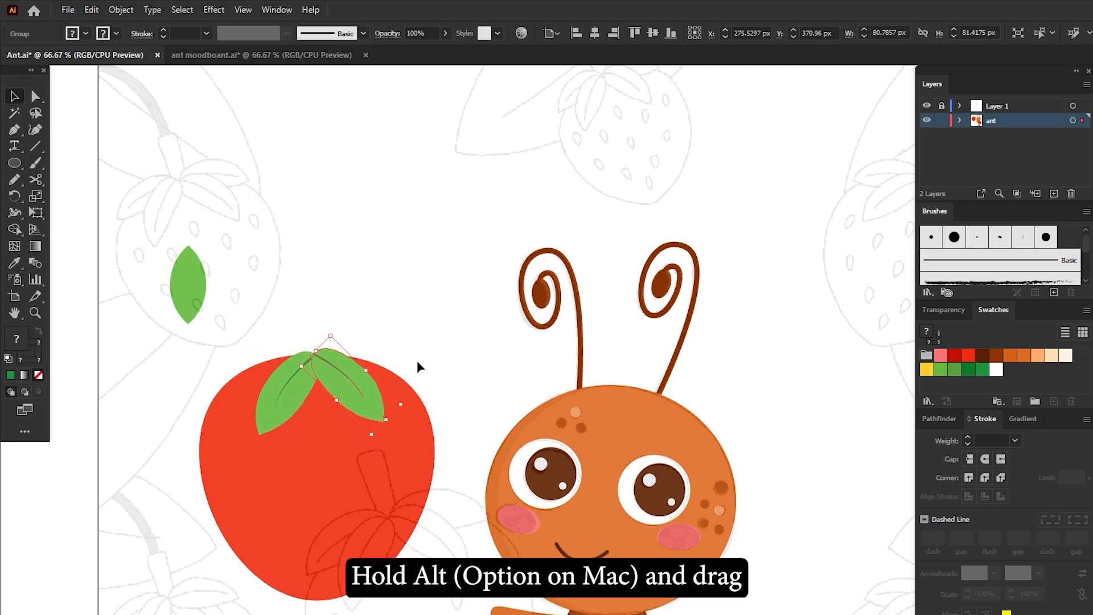
Duplicate a leaf, fan it outward along the strawberry's top, and reflect a copy for the opposite side
{"action": "mouse_move", "coordinate": [370, 404]}
{"action": "left_mouse_down"}
{"action": "mouse_move", "coordinate": [427, 357]}
{"action": "mouse_move", "coordinate": [287, 377]}
{"action": "left_mouse_up"}
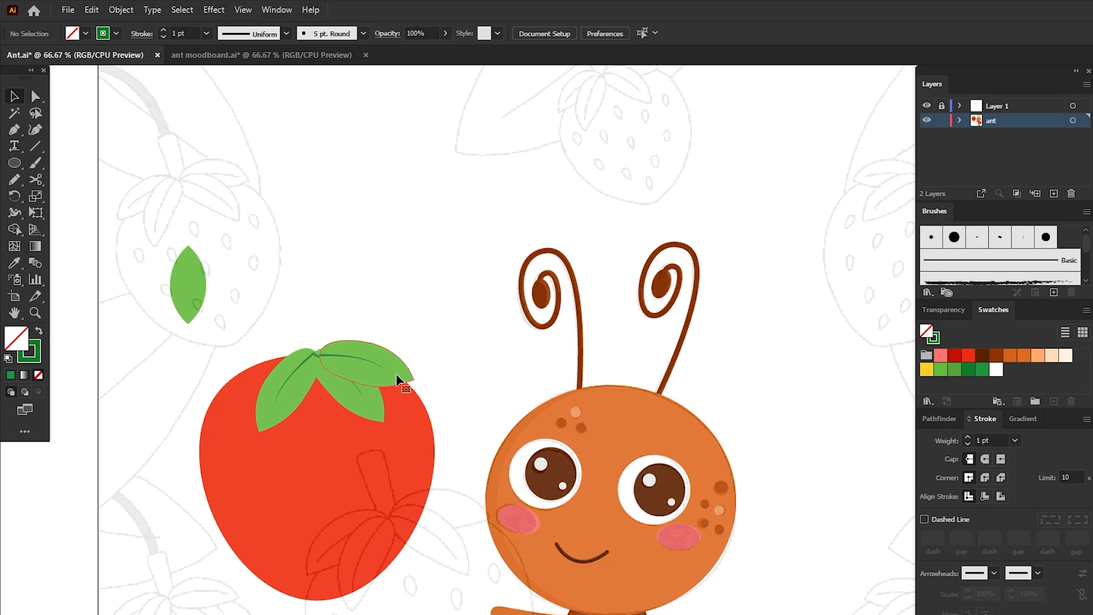
{"action": "right_click", "coordinate": [384, 368]}
{"action": "mouse_move", "coordinate": [465, 533]}
{"action": "left_click", "coordinate": [561, 580]}
{"action": "left_click", "coordinate": [706, 384]}
Draw a dark green stem rectangle about 27 by 81 px above the leaves, round its top corners and taper its base
{"action": "key", "text": "m"}
{"action": "left_click_drag", "start_coordinate": [304, 294], "coordinate": [329, 368]}
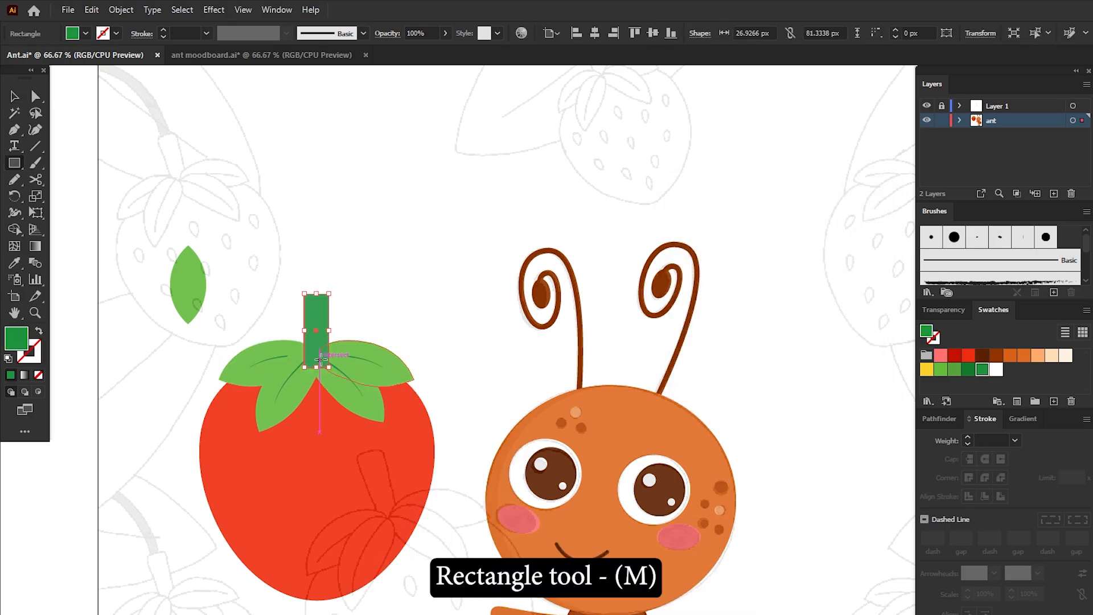
{"action": "key", "text": "a"}
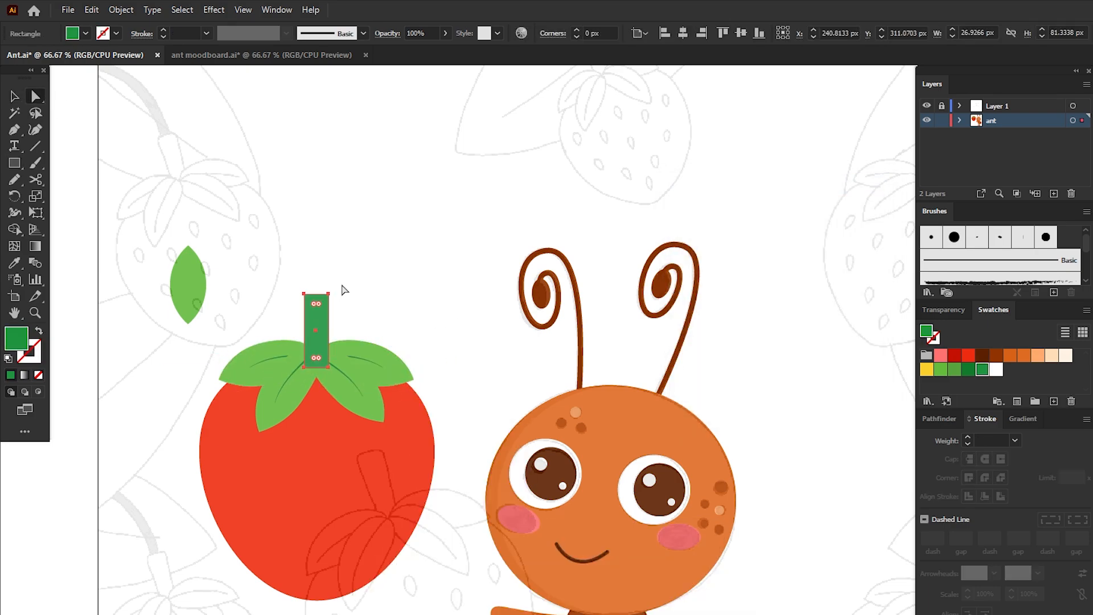
{"action": "left_click_drag", "start_coordinate": [342, 288], "coordinate": [295, 306]}
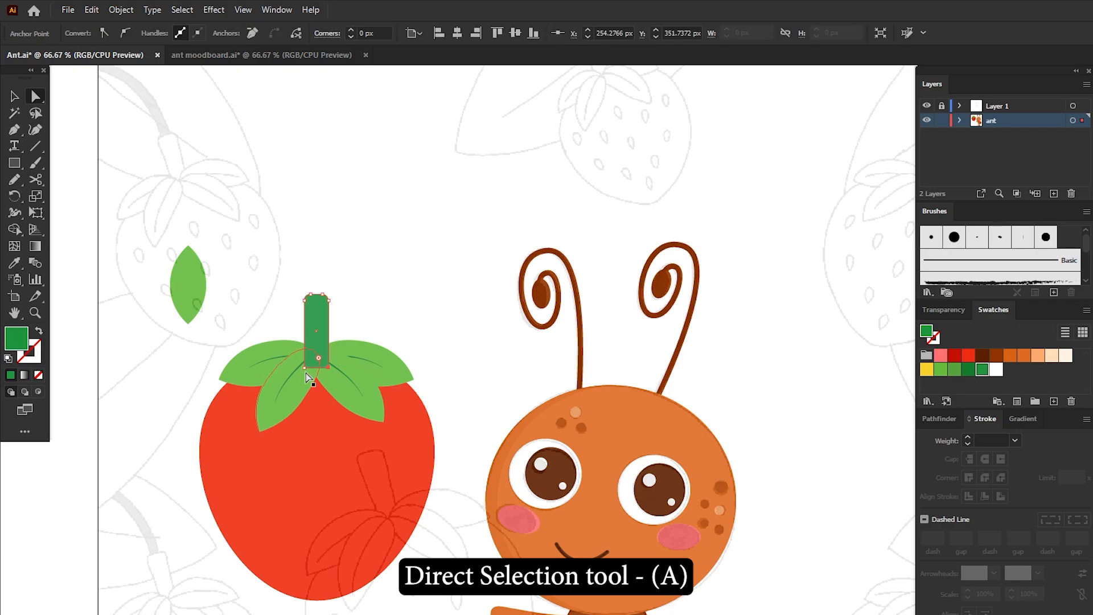
{"action": "key", "text": "e"}
{"action": "left_click_drag", "start_coordinate": [304, 368], "coordinate": [300, 358]}
Bring the two middle leaves to the front so they overlap the stem's base
{"action": "key", "text": "v"}
{"action": "left_click", "coordinate": [298, 393]}
{"action": "key", "text": "ctrl+shift+bracketright"}
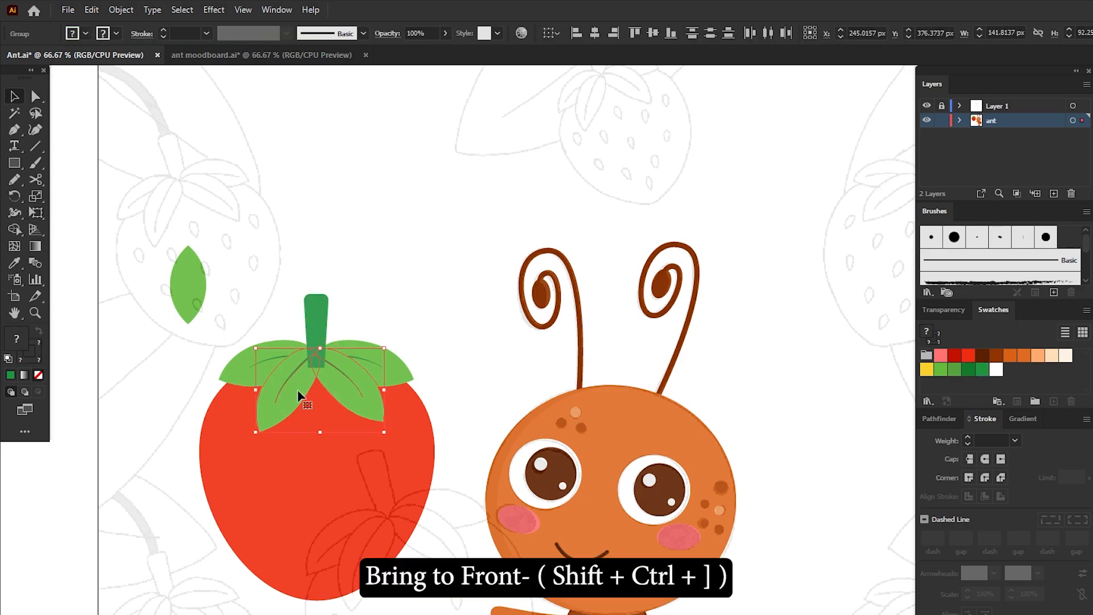
{"action": "left_click", "coordinate": [486, 293]}
Paste two copies of the strawberry body in front, offset one, and subtract it with Shape Builder to leave a crescent
{"action": "scroll", "coordinate": [485, 294], "scroll_direction": "down", "scroll_amount": 5}
{"action": "left_click", "coordinate": [391, 398]}
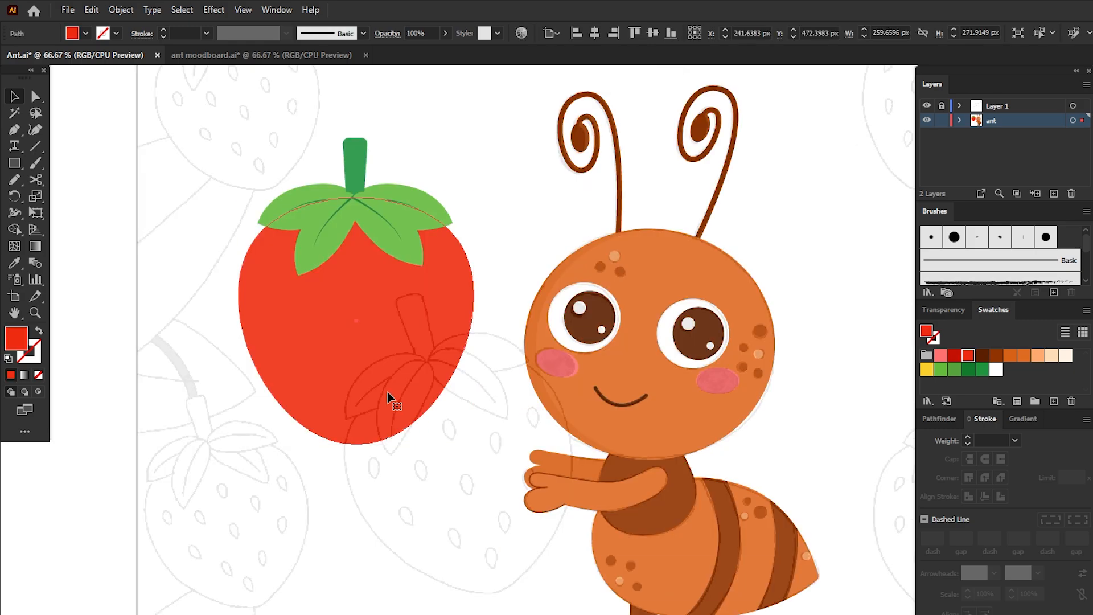
{"action": "key", "text": "ctrl+c"}
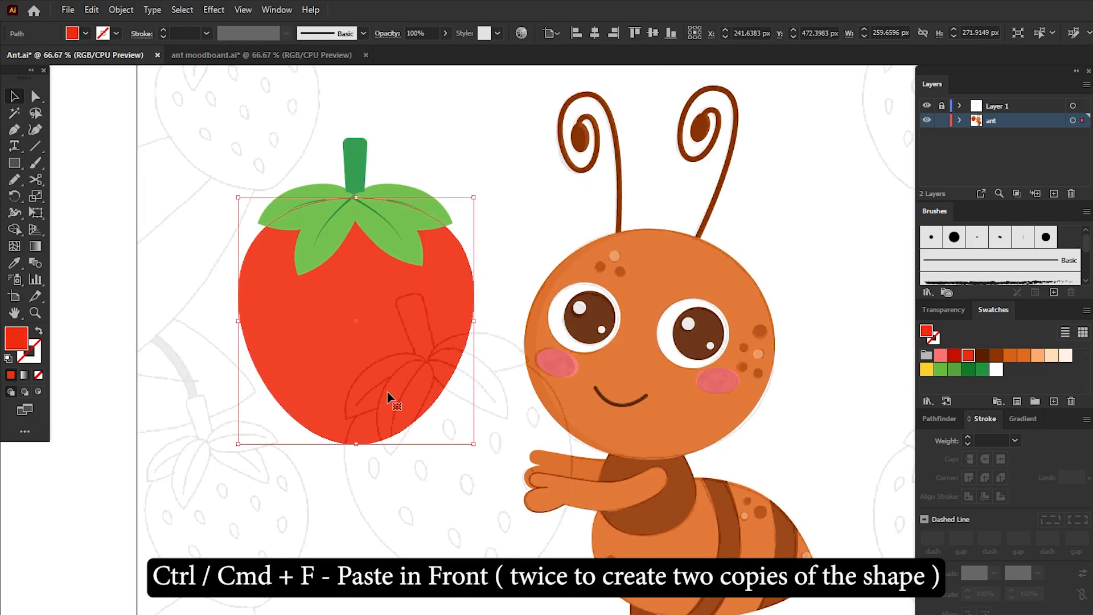
{"action": "left_click_drag", "start_coordinate": [387, 398], "coordinate": [397, 378]}
{"action": "left_click", "coordinate": [382, 436], "text": "shift"}
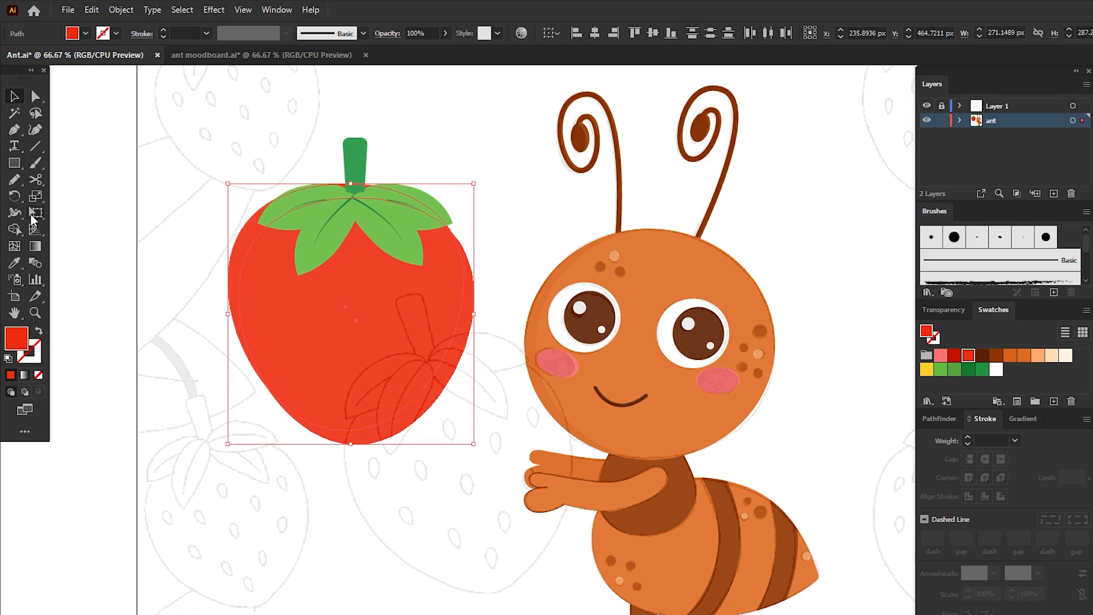
{"action": "left_click", "coordinate": [16, 229]}
{"action": "mouse_move", "coordinate": [193, 286]}
{"action": "left_mouse_down"}
{"action": "mouse_move", "coordinate": [289, 343]}
{"action": "mouse_move", "coordinate": [287, 324]}
{"action": "left_mouse_up"}
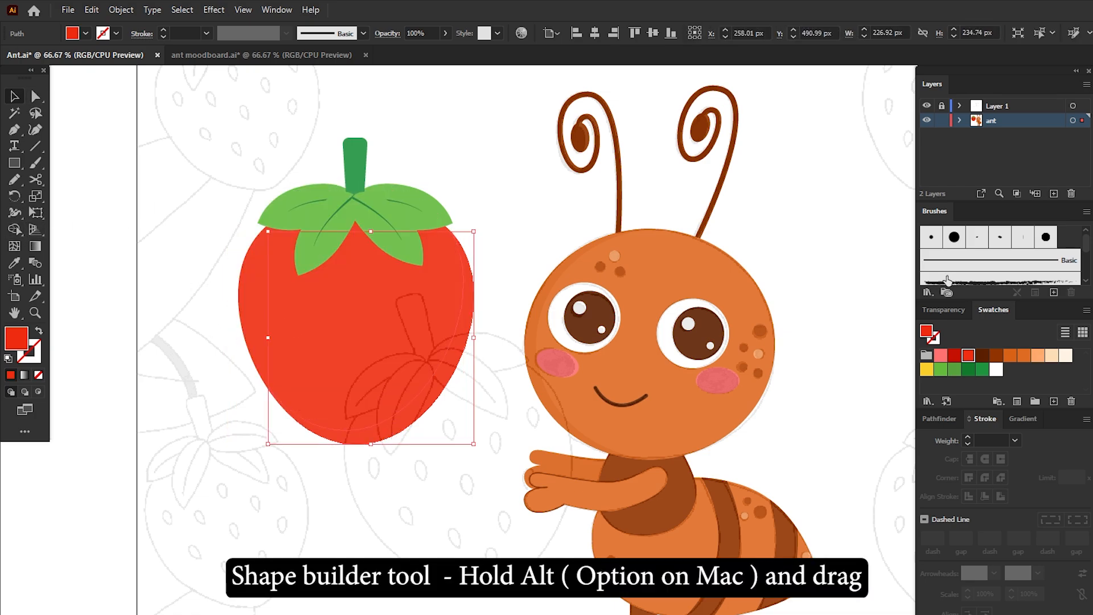
Fill the crescent shadow along the strawberry's edge with darker red and set its opacity to 80%
{"action": "left_click", "coordinate": [955, 355]}
{"action": "left_click", "coordinate": [443, 497]}
{"action": "left_click", "coordinate": [426, 394]}
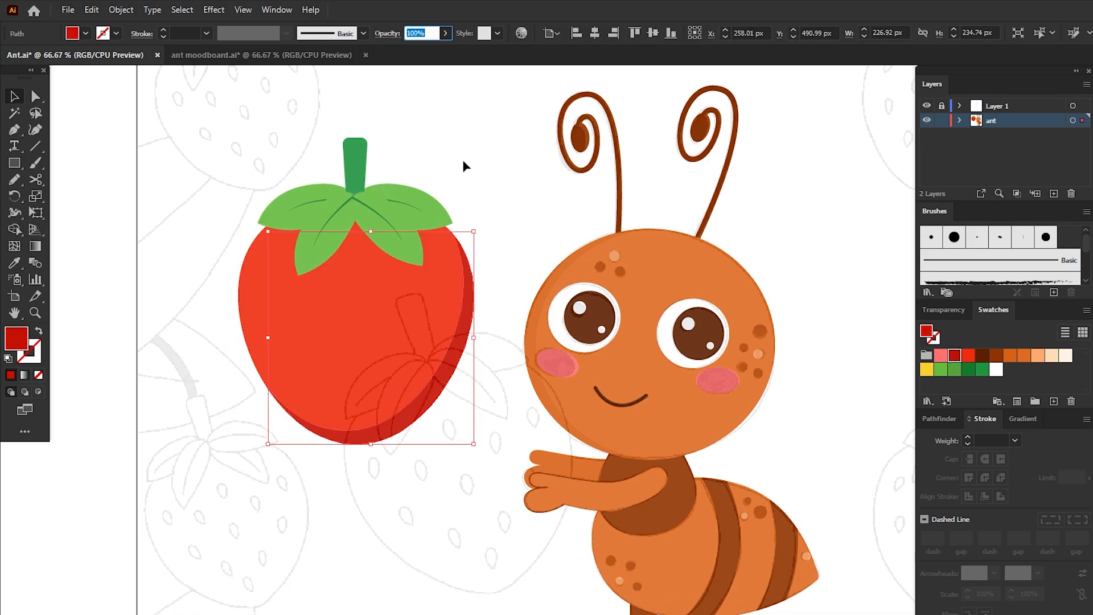
{"action": "type", "text": "80"}
{"action": "key", "text": "Return"}
{"action": "left_click", "coordinate": [490, 190]}
Draw a dark red leaf shadow with the Pencil tool and trim away the part outside the strawberry body
{"action": "key", "text": "n"}
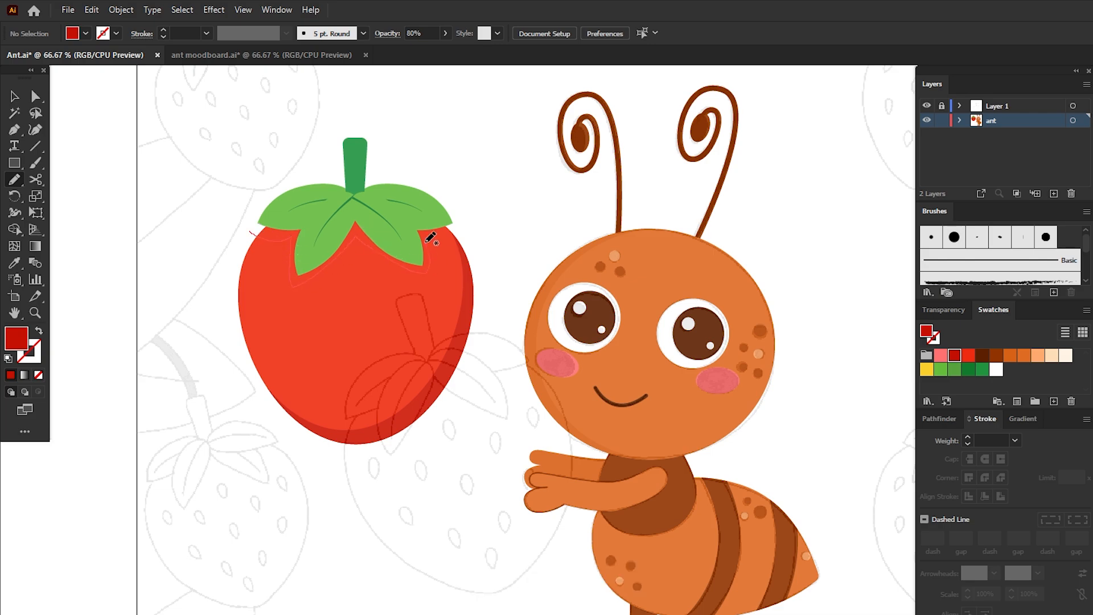
{"action": "left_click_drag", "start_coordinate": [404, 113], "coordinate": [251, 231]}
{"action": "left_click", "coordinate": [350, 342], "text": "shift"}
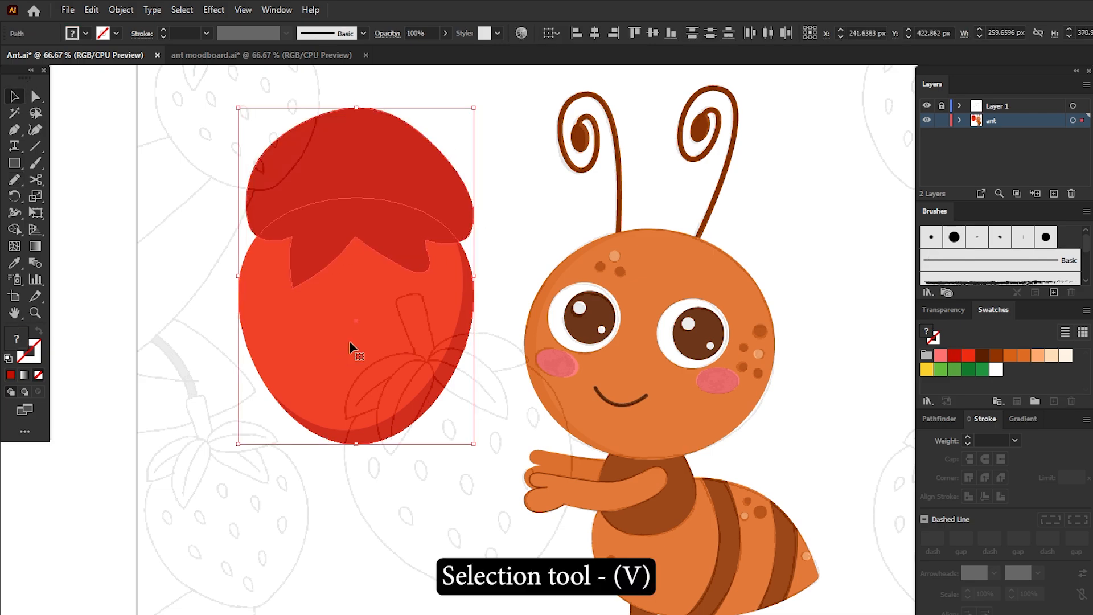
{"action": "left_click_drag", "start_coordinate": [470, 119], "coordinate": [422, 138]}
Cut the leaf shadow and paste it directly in front of the strawberry body, beneath the leaves
{"action": "key", "text": "v"}
{"action": "left_click", "coordinate": [402, 248]}
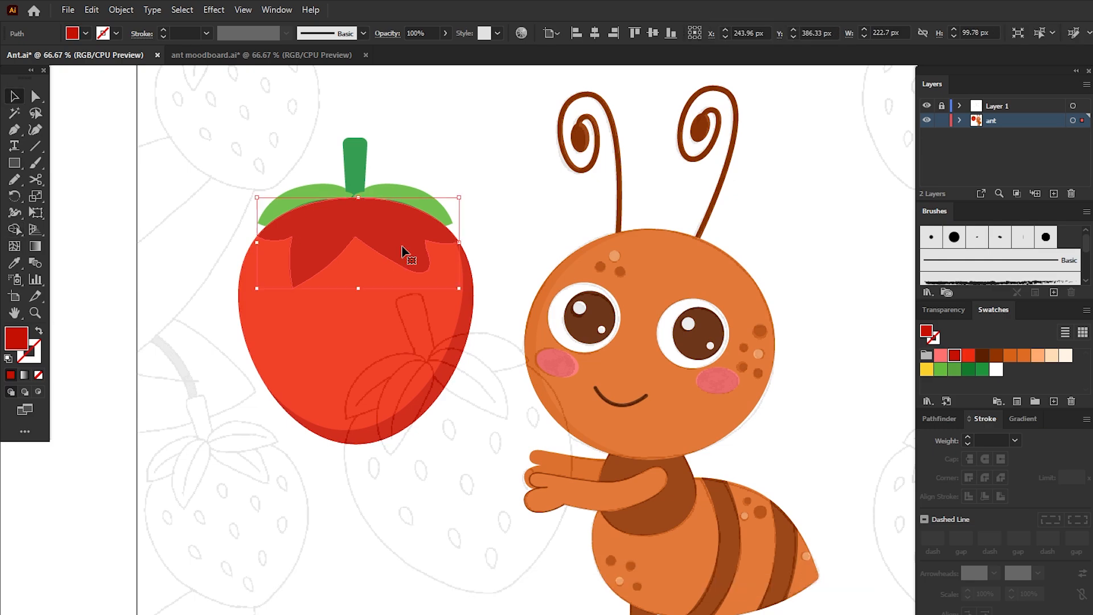
{"action": "key", "text": "ctrl+x"}
{"action": "left_click", "coordinate": [369, 308]}
{"action": "key", "text": "ctrl+f"}
Select the whole strawberry, then move and rotate it to match the sketched one in the ant's hands
{"action": "key", "text": "space"}
{"action": "left_click_drag", "start_coordinate": [379, 290], "coordinate": [366, 273]}
{"action": "left_click_drag", "start_coordinate": [220, 122], "coordinate": [422, 438]}
{"action": "key", "text": "space"}
{"action": "mouse_move", "coordinate": [385, 411]}
{"action": "left_mouse_down"}
{"action": "mouse_move", "coordinate": [308, 326]}
{"action": "mouse_move", "coordinate": [406, 467]}
{"action": "left_mouse_up"}
{"action": "left_click_drag", "start_coordinate": [485, 483], "coordinate": [497, 450]}
{"action": "left_click_drag", "start_coordinate": [409, 467], "coordinate": [421, 476]}
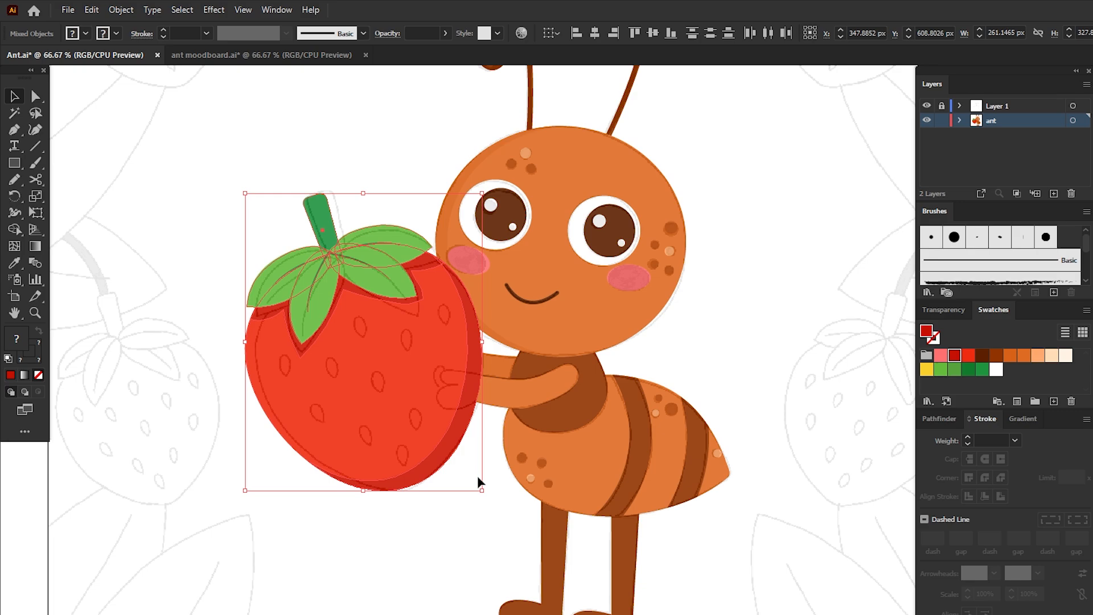
{"action": "left_click", "coordinate": [479, 478]}
Bring the ant's front arm and its outline to the front so the hand overlaps the strawberry
{"action": "left_click", "coordinate": [497, 401]}
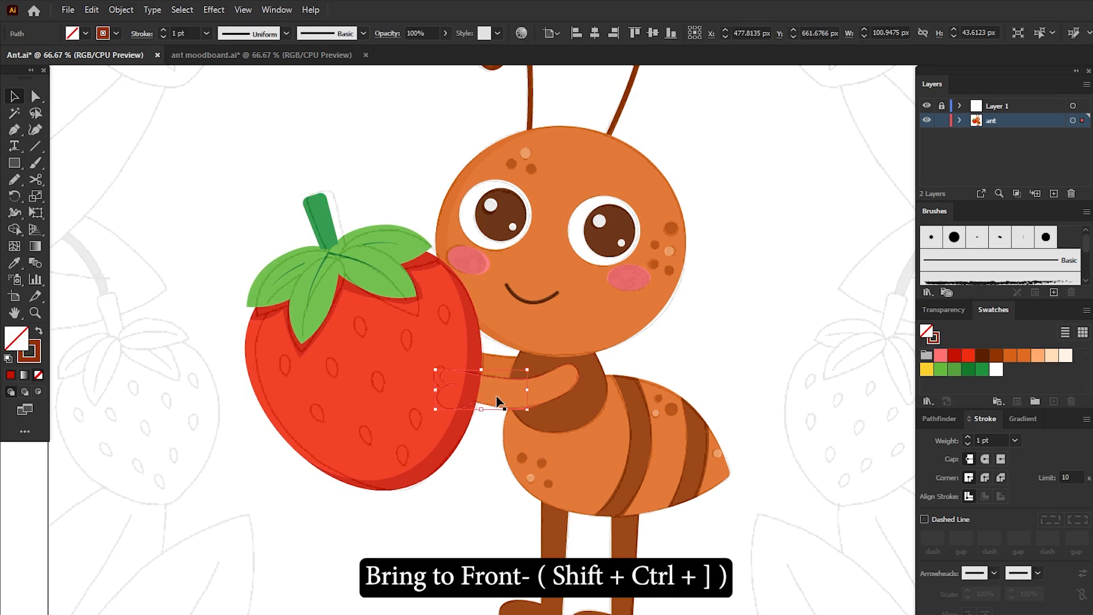
{"action": "left_click", "coordinate": [499, 399], "text": "shift"}
{"action": "key", "text": "ctrl+shift+bracketright"}
{"action": "left_click", "coordinate": [447, 509]}
Form a pointed yellow seed beside the strawberry from the overlap of two circles about 31 px wide using Shape Builder
{"action": "scroll", "coordinate": [179, 446], "scroll_direction": "up", "scroll_amount": 2}
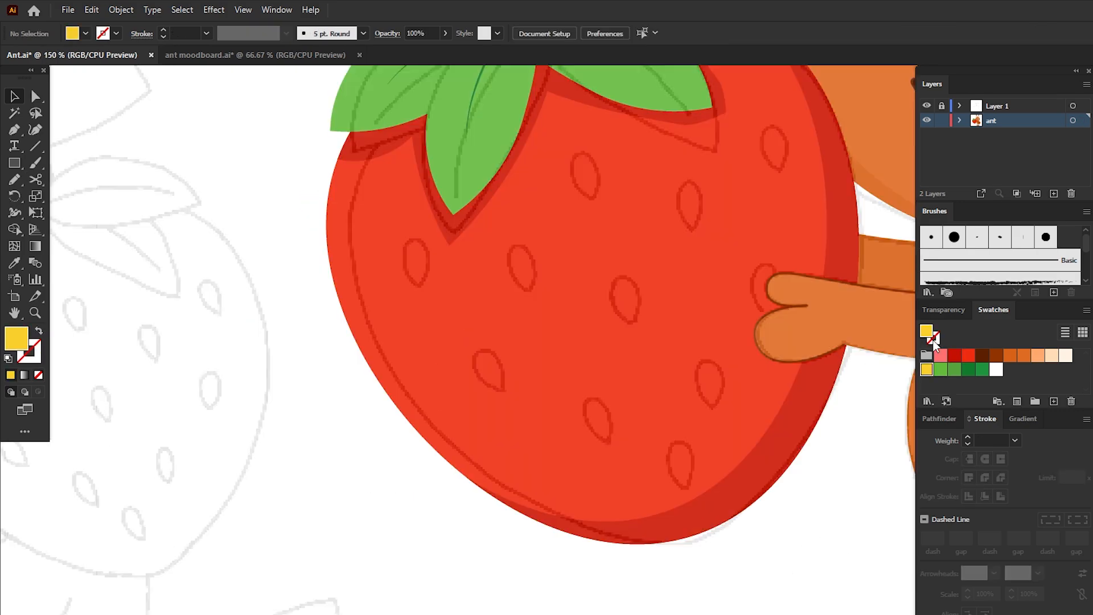
{"action": "left_click_drag", "start_coordinate": [16, 163], "coordinate": [57, 195]}
{"action": "mouse_move", "coordinate": [126, 215]}
{"action": "left_mouse_down"}
{"action": "mouse_move", "coordinate": [202, 285]}
{"action": "mouse_move", "coordinate": [190, 278]}
{"action": "mouse_move", "coordinate": [209, 264]}
{"action": "left_mouse_up"}
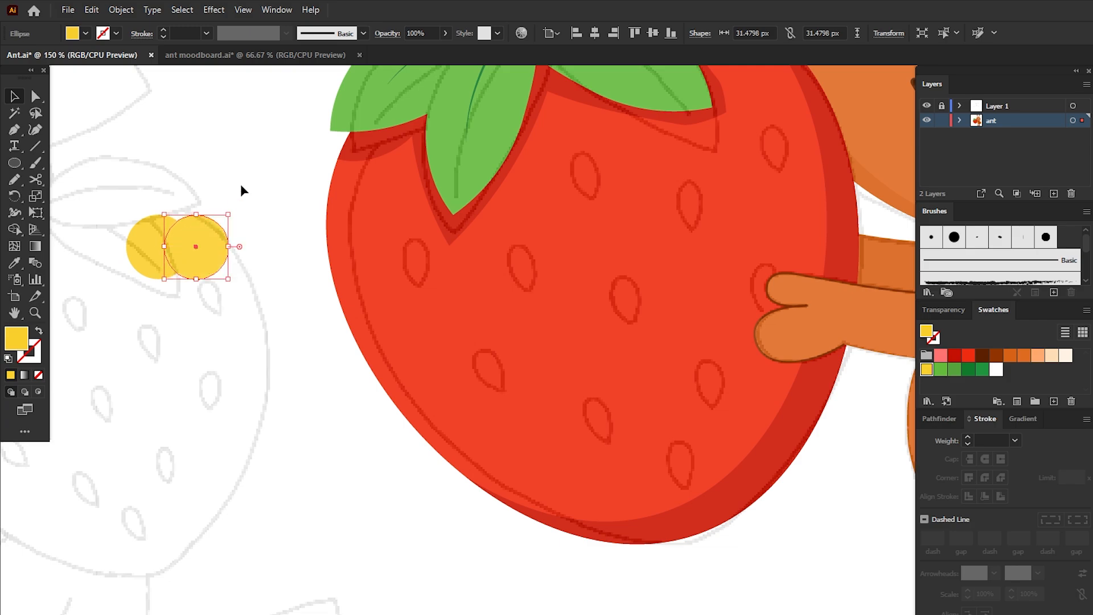
{"action": "mouse_move", "coordinate": [240, 183]}
{"action": "left_mouse_down"}
{"action": "mouse_move", "coordinate": [153, 255]}
{"action": "mouse_move", "coordinate": [138, 244]}
{"action": "left_mouse_up"}
{"action": "left_click", "coordinate": [15, 230]}
{"action": "left_click", "coordinate": [210, 246], "text": "alt"}
{"action": "left_click", "coordinate": [181, 165]}
{"action": "left_click", "coordinate": [177, 246]}
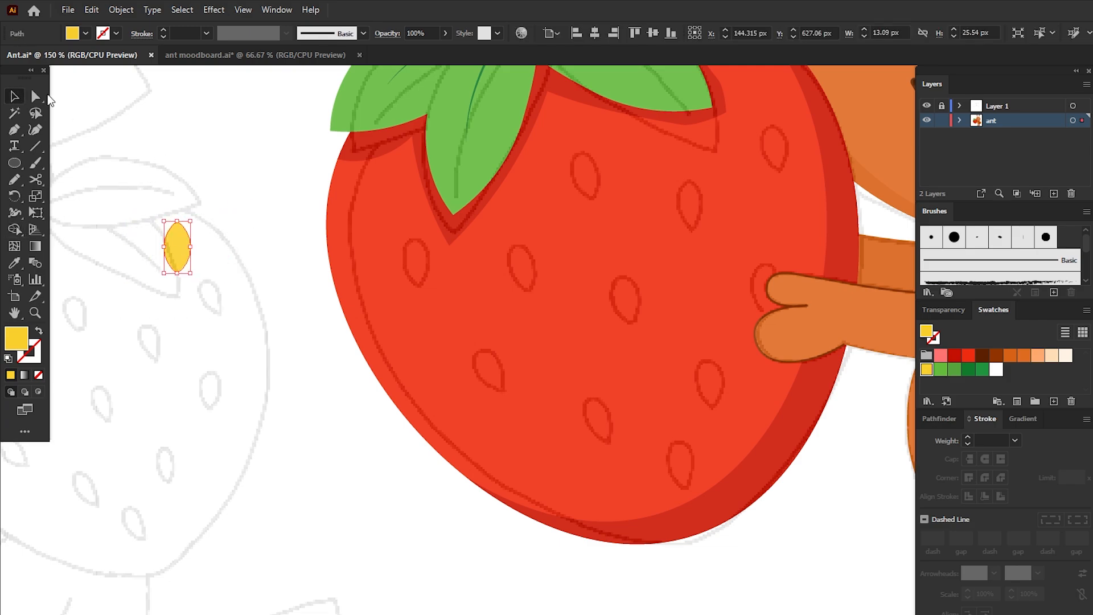
Round the yellow seed's top tip, place a copy beside it, and delete the original
{"action": "left_click", "coordinate": [35, 96]}
{"action": "left_click", "coordinate": [177, 221]}
{"action": "left_click", "coordinate": [126, 33]}
{"action": "left_click", "coordinate": [103, 111]}
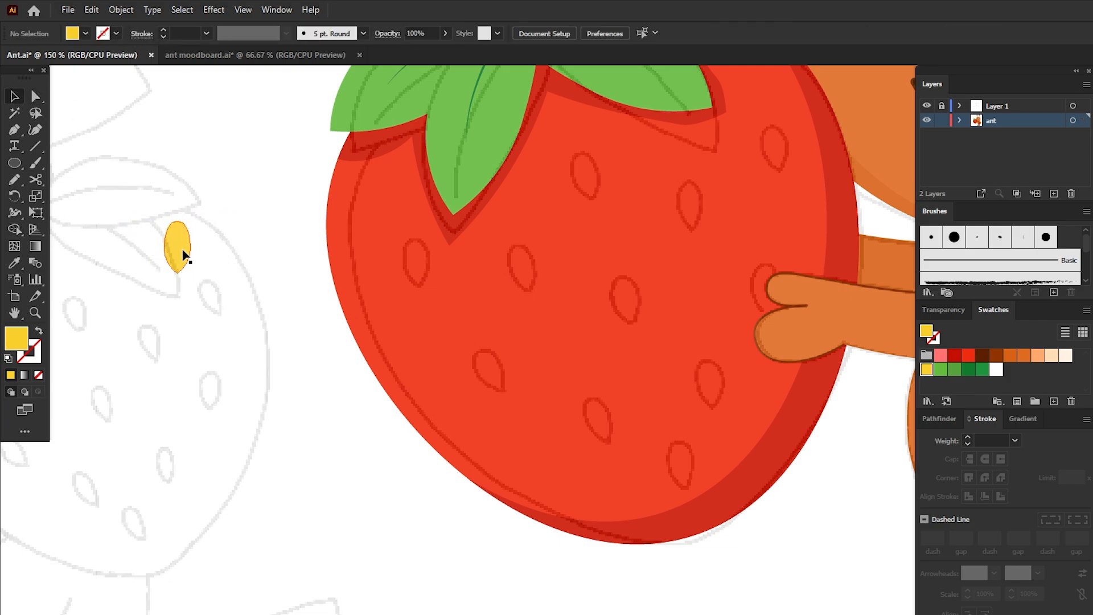
{"action": "left_click_drag", "start_coordinate": [181, 252], "coordinate": [229, 271]}
{"action": "left_click", "coordinate": [186, 332]}
{"action": "left_click_drag", "start_coordinate": [195, 205], "coordinate": [126, 306]}
{"action": "key", "text": "Delete"}
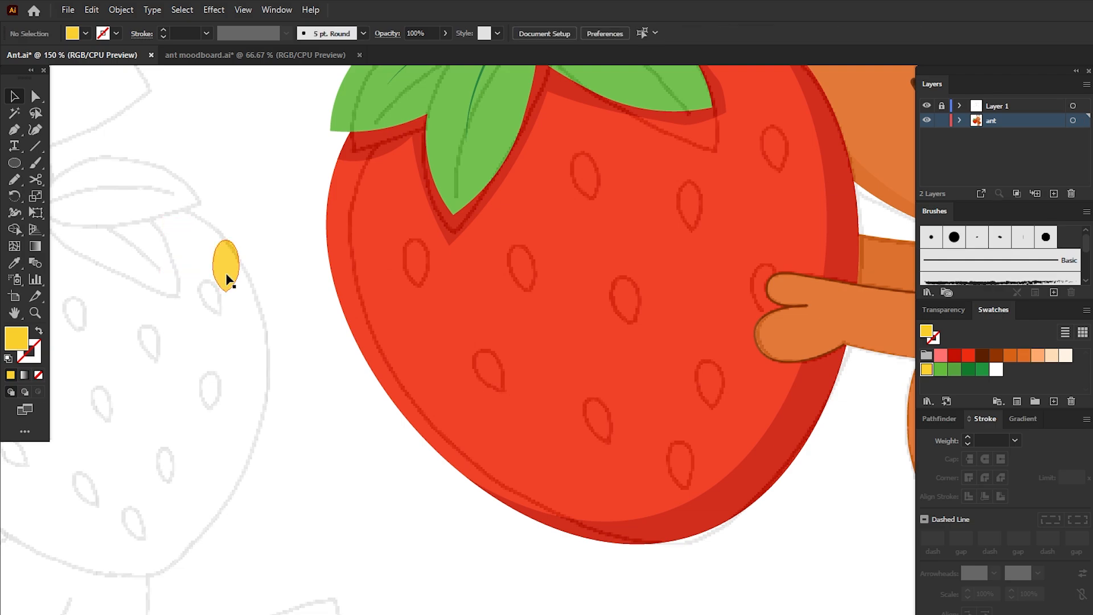
Place rotated copies of the yellow seed over the sketched seeds on the strawberry's upper half and beside the hand
{"action": "left_click_drag", "start_coordinate": [225, 275], "coordinate": [535, 276]}
{"action": "left_click_drag", "start_coordinate": [537, 288], "coordinate": [543, 283]}
{"action": "left_click_drag", "start_coordinate": [691, 211], "coordinate": [691, 211]}
{"action": "left_click_drag", "start_coordinate": [714, 227], "coordinate": [710, 234]}
{"action": "left_click_drag", "start_coordinate": [692, 208], "coordinate": [798, 178]}
{"action": "left_click_drag", "start_coordinate": [781, 158], "coordinate": [772, 296]}
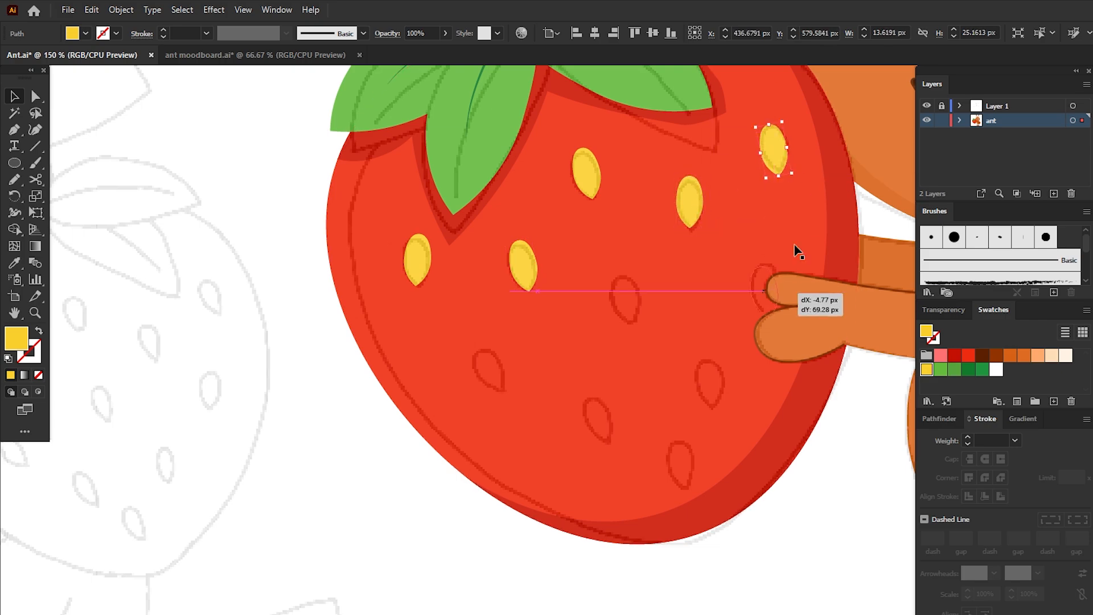
{"action": "left_click_drag", "start_coordinate": [780, 251], "coordinate": [786, 256]}
Fill the remaining sketched seeds on the strawberry's lower half with rotated copies of the yellow seed
{"action": "key", "text": "ctrl+shift+a"}
{"action": "left_click_drag", "start_coordinate": [594, 185], "coordinate": [634, 315]}
{"action": "left_click_drag", "start_coordinate": [634, 305], "coordinate": [589, 419]}
{"action": "left_click_drag", "start_coordinate": [716, 388], "coordinate": [716, 388]}
{"action": "left_click_drag", "start_coordinate": [725, 412], "coordinate": [732, 419]}
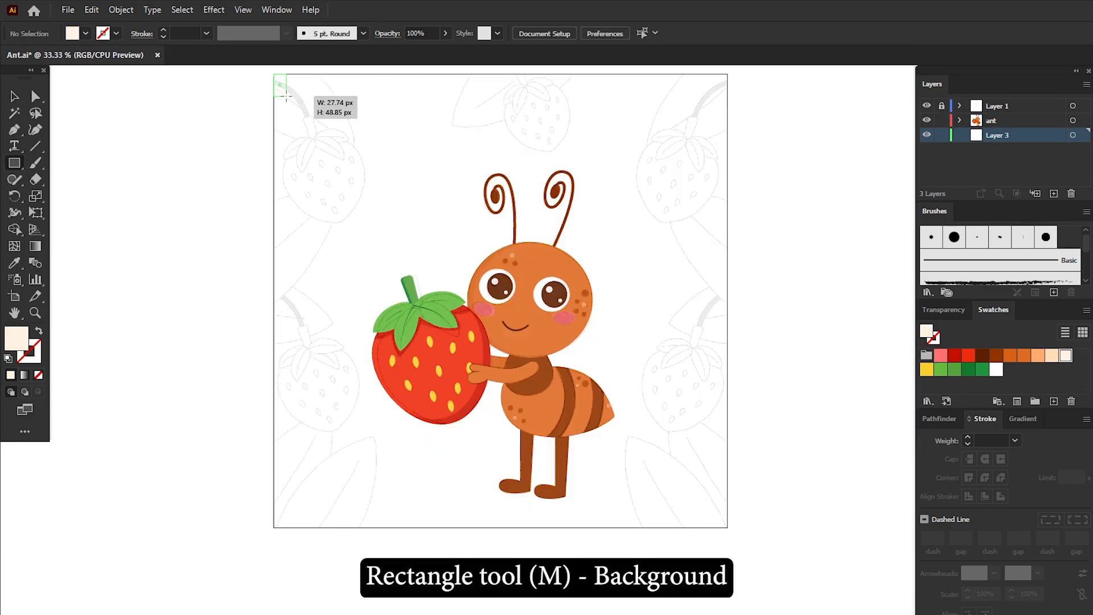
Cover the artboard with a 1000 by 1000 px cream background rectangle on Layer 3 and lock that layer
{"action": "left_click_drag", "start_coordinate": [275, 75], "coordinate": [727, 527]}
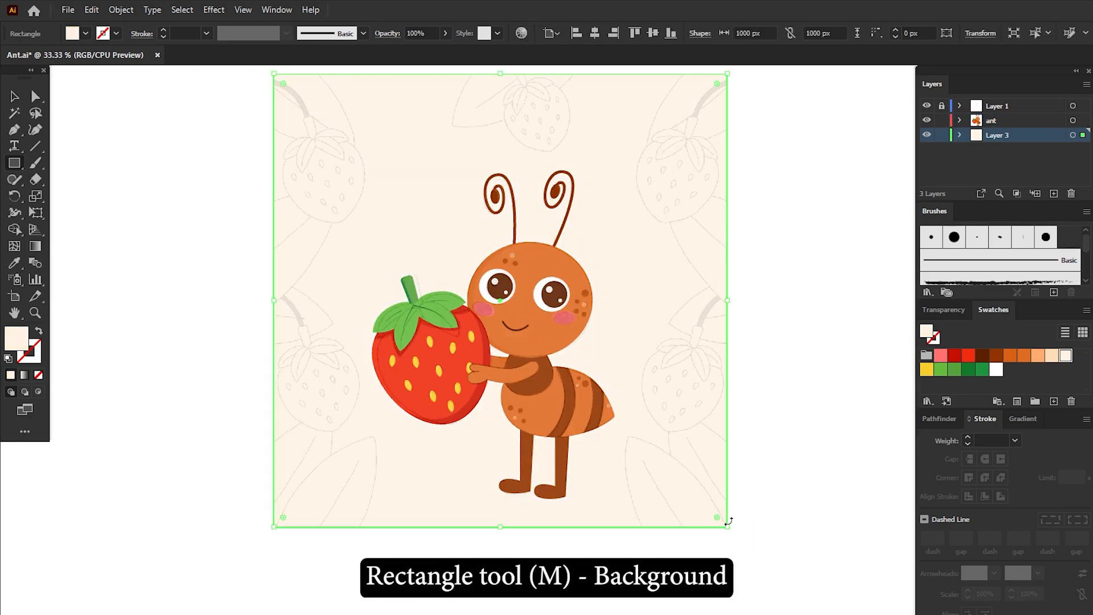
{"action": "left_click", "coordinate": [942, 135]}
Draw a pale peach ellipse about 316 by 72 px around the ant's feet as a ground shadow on the ant layer
{"action": "left_click_drag", "start_coordinate": [461, 478], "coordinate": [608, 507]}
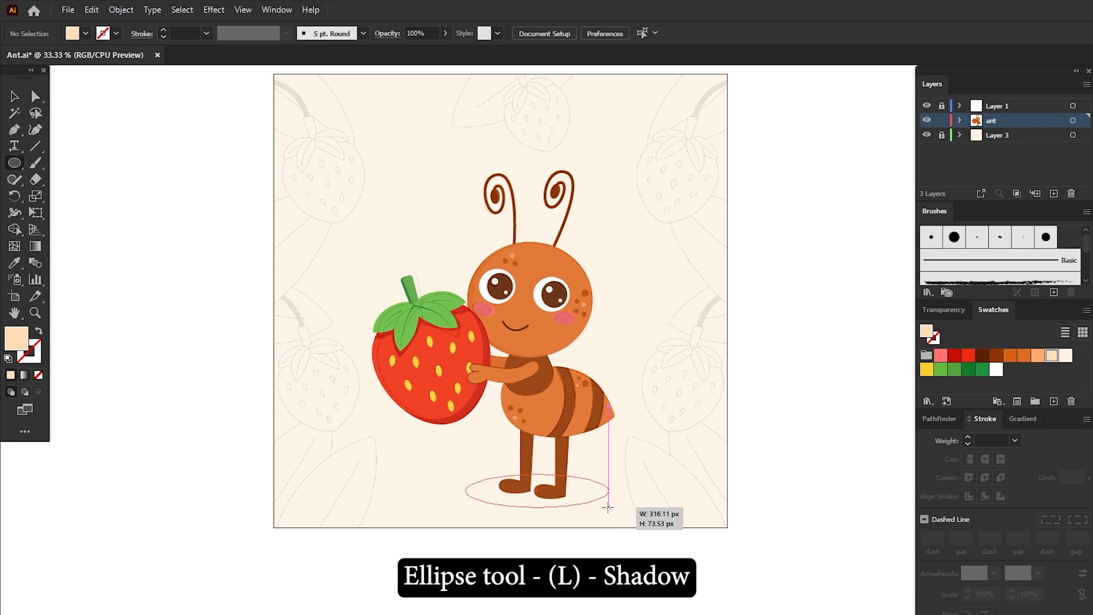
{"action": "key", "text": "v"}
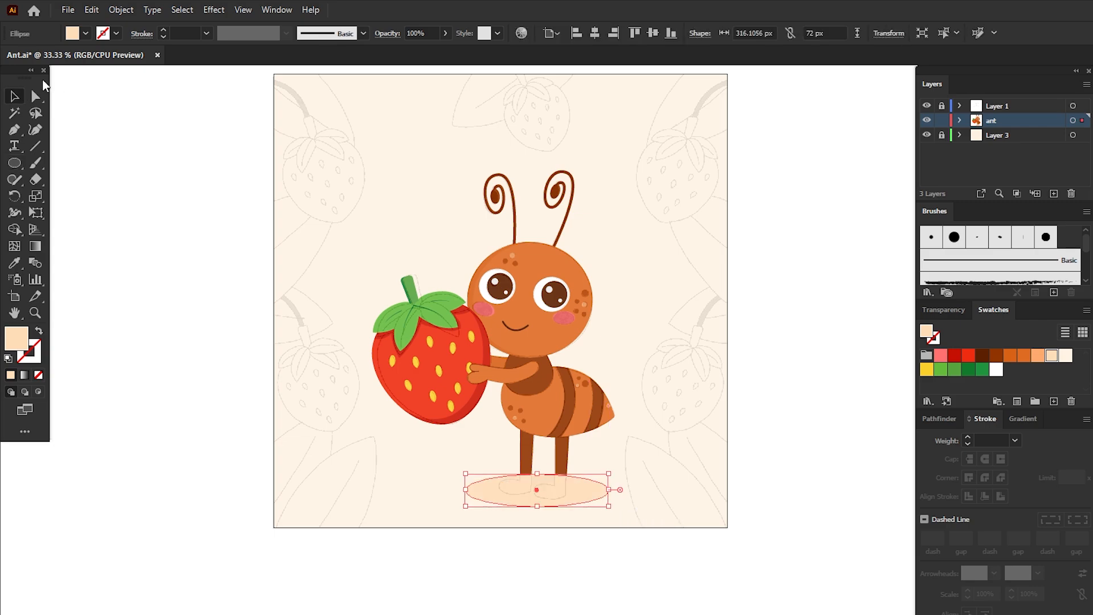
Send the peach ground shadow behind the ant's legs and feet
{"action": "key", "text": "ctrl+shift+bracketleft"}
{"action": "left_click", "coordinate": [786, 424]}
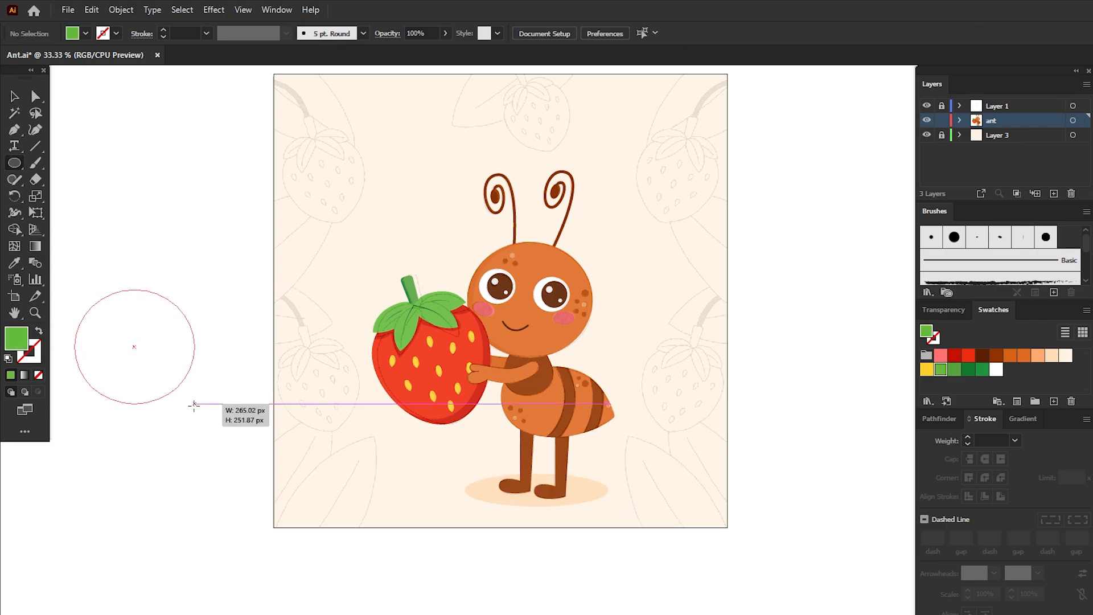
Draw a green circle about 270 px wide beside the artboard, overlap a copy with it, and keep only the intersection as a leaf
{"action": "left_click_drag", "start_coordinate": [195, 405], "coordinate": [189, 404]}
{"action": "left_click_drag", "start_coordinate": [143, 376], "coordinate": [207, 384]}
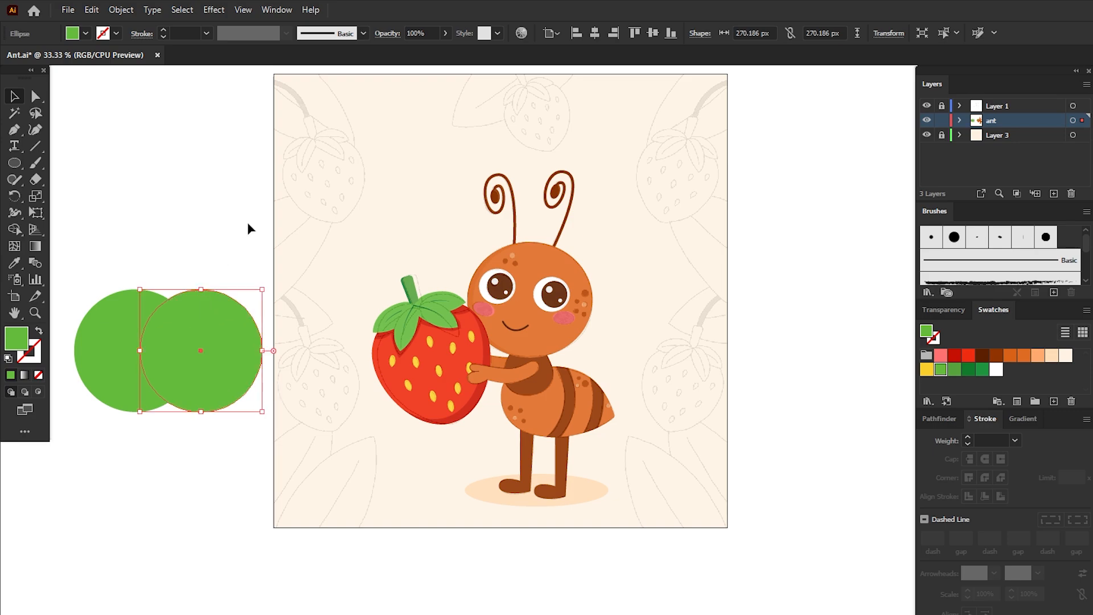
{"action": "left_click_drag", "start_coordinate": [247, 222], "coordinate": [104, 390]}
{"action": "left_click", "coordinate": [16, 228]}
{"action": "left_click_drag", "start_coordinate": [264, 272], "coordinate": [220, 326]}
{"action": "left_click_drag", "start_coordinate": [117, 281], "coordinate": [109, 336]}
Convert the leaf's bottom anchor to smooth and move its side anchors about 25 px down to round the base
{"action": "key", "text": "a"}
{"action": "left_click", "coordinate": [154, 431]}
{"action": "left_click_drag", "start_coordinate": [154, 431], "coordinate": [182, 393]}
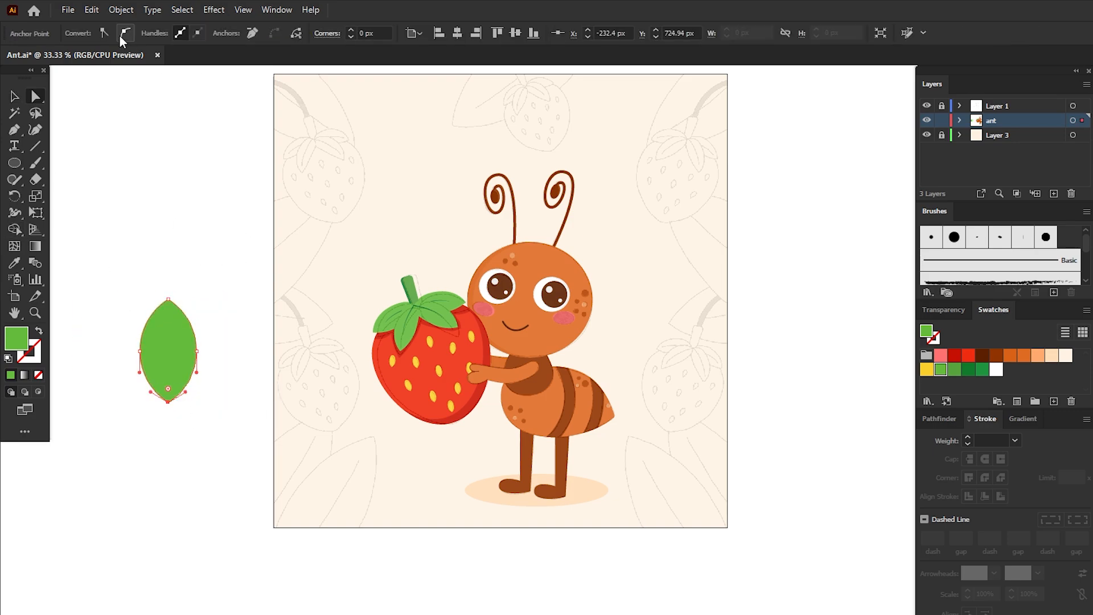
{"action": "left_click", "coordinate": [125, 34]}
{"action": "left_click_drag", "start_coordinate": [212, 335], "coordinate": [119, 368]}
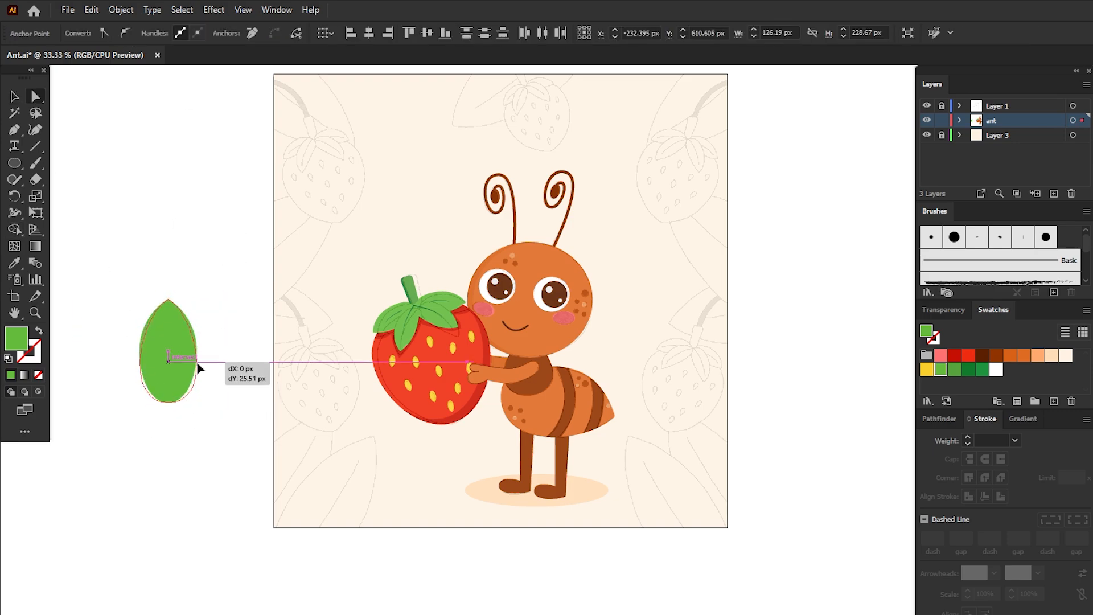
{"action": "left_click", "coordinate": [739, 249]}
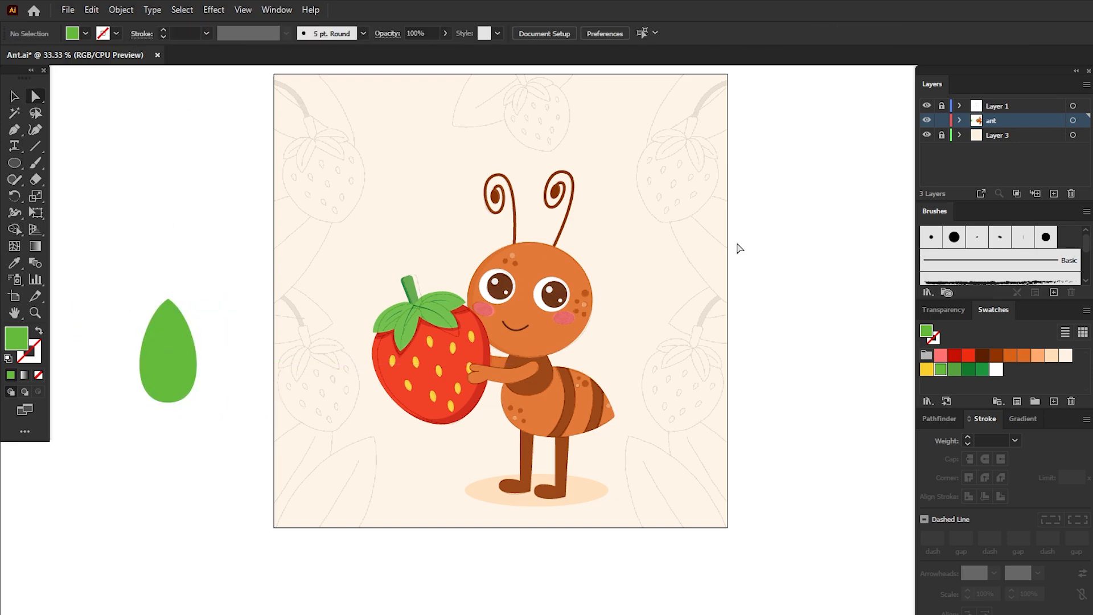
Draw a curved dark green vein up the leaf from its base, with a 6 pt stroke and a tapered width profile
{"action": "left_click", "coordinate": [40, 330]}
{"action": "key", "text": "p"}
{"action": "left_click", "coordinate": [168, 403]}
{"action": "left_click_drag", "start_coordinate": [180, 291], "coordinate": [187, 300]}
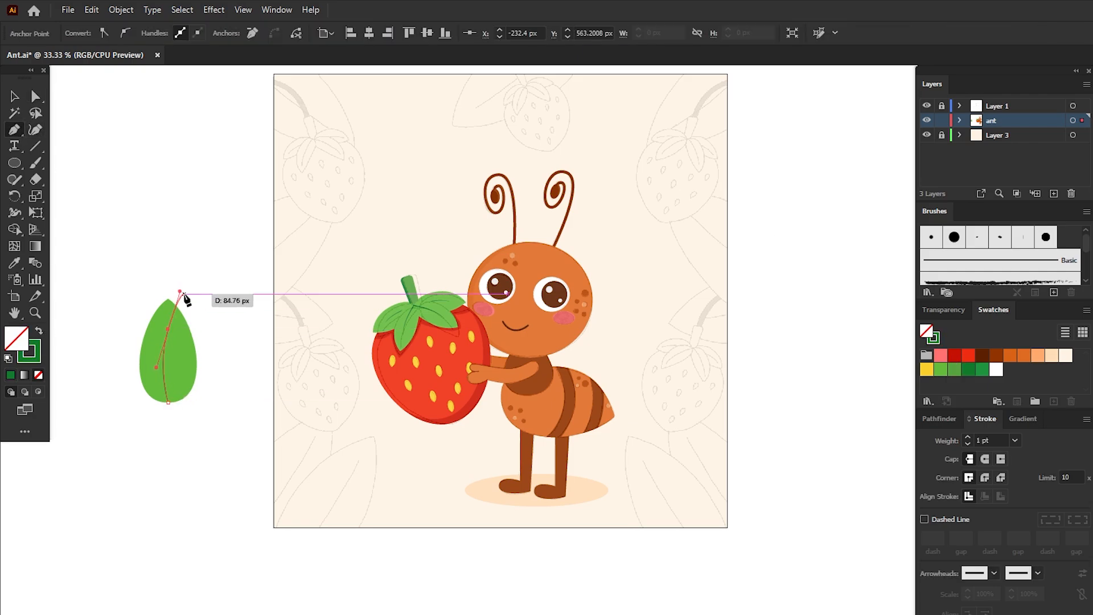
{"action": "left_click", "coordinate": [14, 96]}
{"action": "left_click", "coordinate": [1014, 440]}
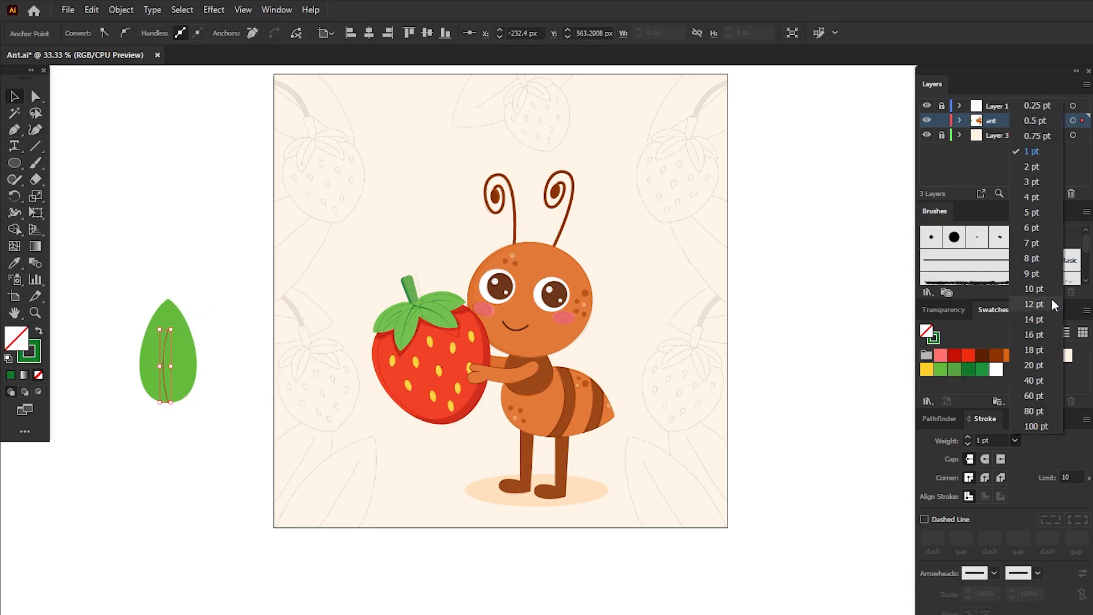
{"action": "left_click", "coordinate": [1039, 229]}
{"action": "left_click", "coordinate": [1025, 614]}
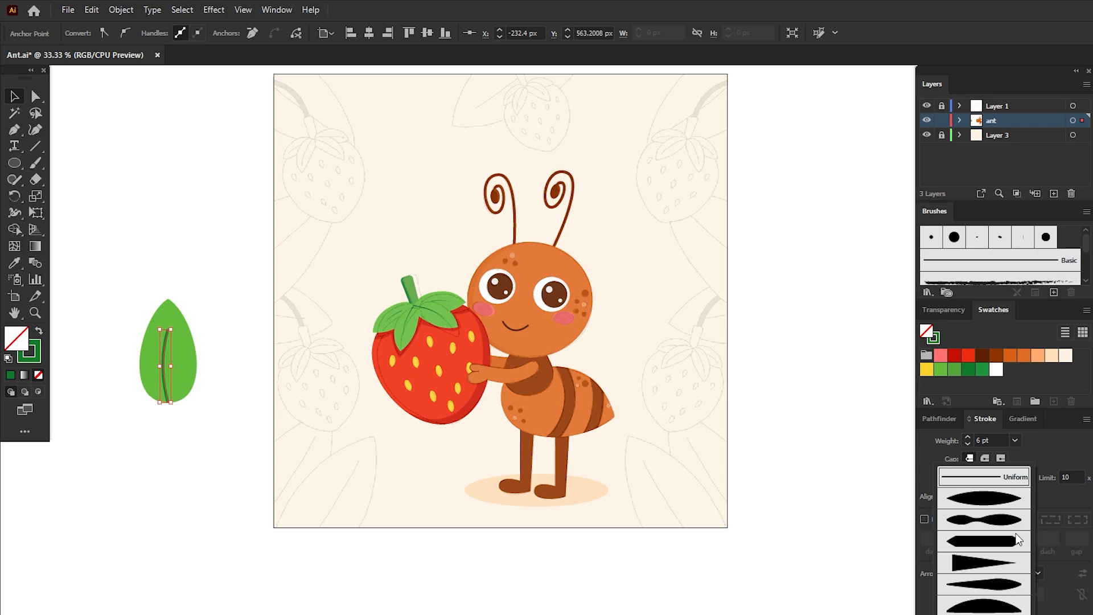
{"action": "left_click", "coordinate": [981, 566]}
Enlarge and rotate the leaf with its vein to fit the front sketched leaf in the artboard's lower-left corner
{"action": "left_click", "coordinate": [180, 322], "text": "shift"}
{"action": "mouse_move", "coordinate": [198, 299]}
{"action": "left_mouse_down"}
{"action": "mouse_move", "coordinate": [213, 273]}
{"action": "mouse_move", "coordinate": [240, 291]}
{"action": "left_mouse_up"}
{"action": "mouse_move", "coordinate": [166, 379]}
{"action": "left_mouse_down"}
{"action": "mouse_move", "coordinate": [319, 511]}
{"action": "mouse_move", "coordinate": [331, 539]}
{"action": "left_mouse_up"}
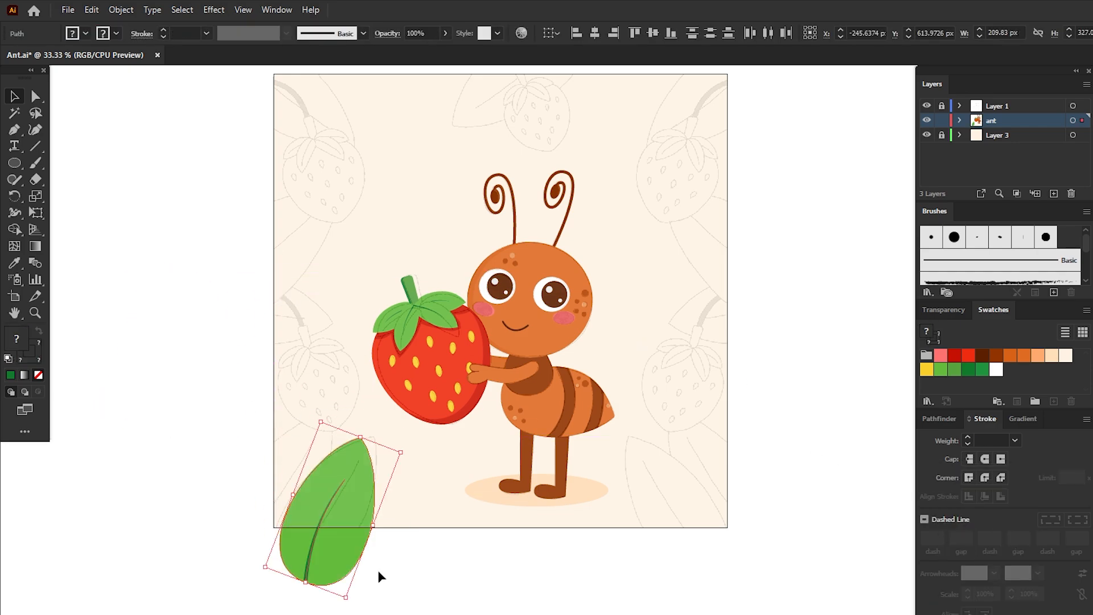
{"action": "left_click", "coordinate": [397, 506]}
{"action": "left_click_drag", "start_coordinate": [398, 506], "coordinate": [342, 535]}
{"action": "left_click_drag", "start_coordinate": [347, 605], "coordinate": [333, 606]}
{"action": "left_click_drag", "start_coordinate": [334, 566], "coordinate": [334, 558]}
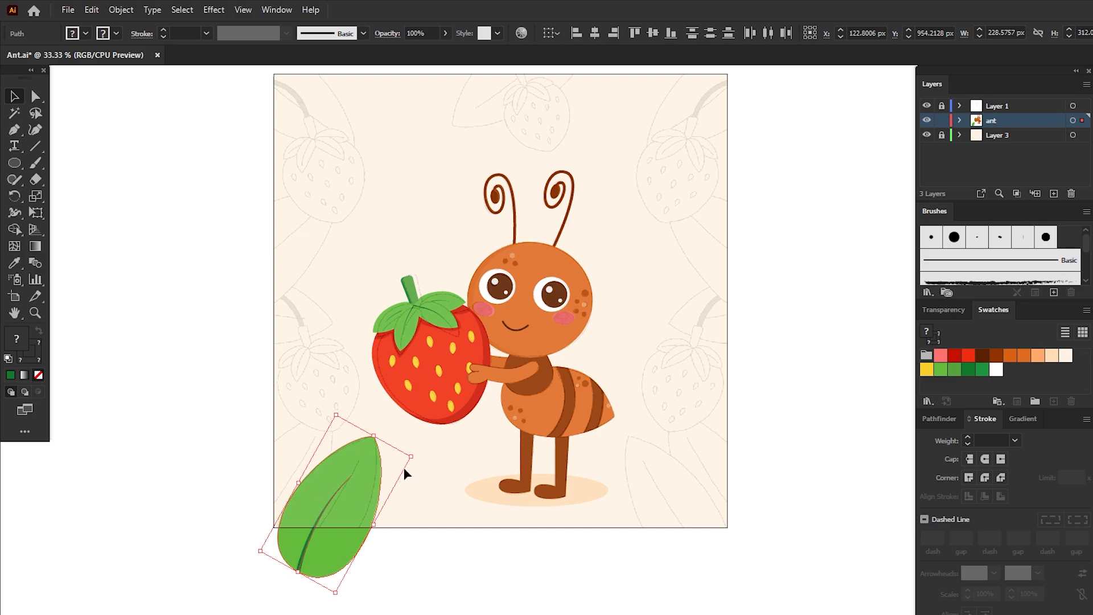
{"action": "left_click_drag", "start_coordinate": [409, 460], "coordinate": [397, 469]}
{"action": "left_click_drag", "start_coordinate": [357, 524], "coordinate": [314, 462]}
{"action": "left_click", "coordinate": [402, 570]}
{"action": "left_click_drag", "start_coordinate": [409, 451], "coordinate": [414, 463]}
{"action": "left_click", "coordinate": [413, 542]}
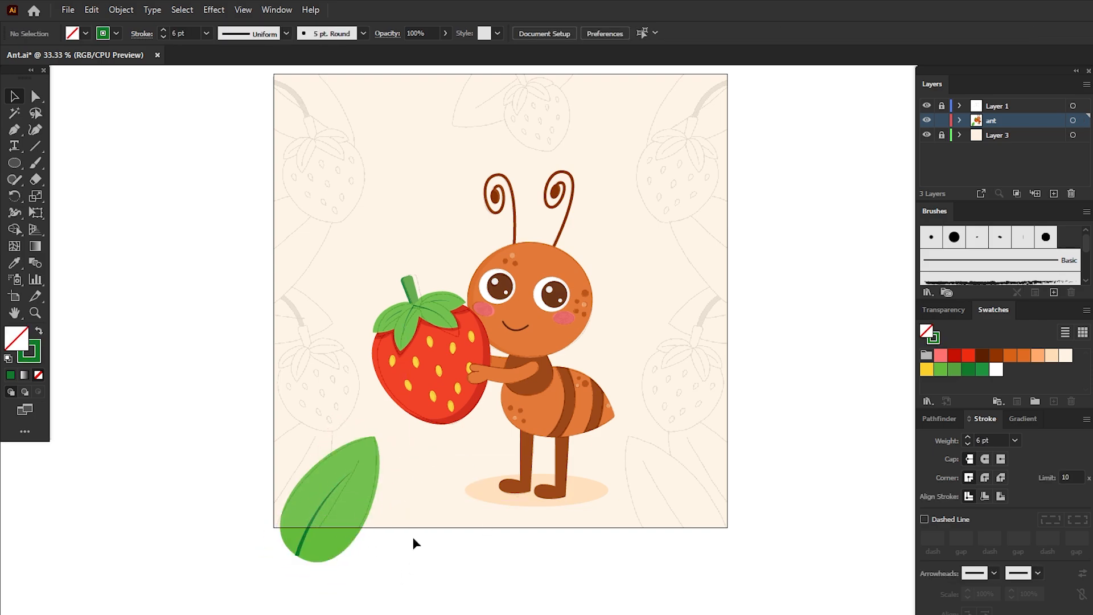
Place a rotated copy of the grouped leaf up and to the left, fill it with a darker green, and send it behind the first leaf
{"action": "left_click_drag", "start_coordinate": [413, 541], "coordinate": [331, 484]}
{"action": "left_click_drag", "start_coordinate": [347, 514], "coordinate": [307, 488]}
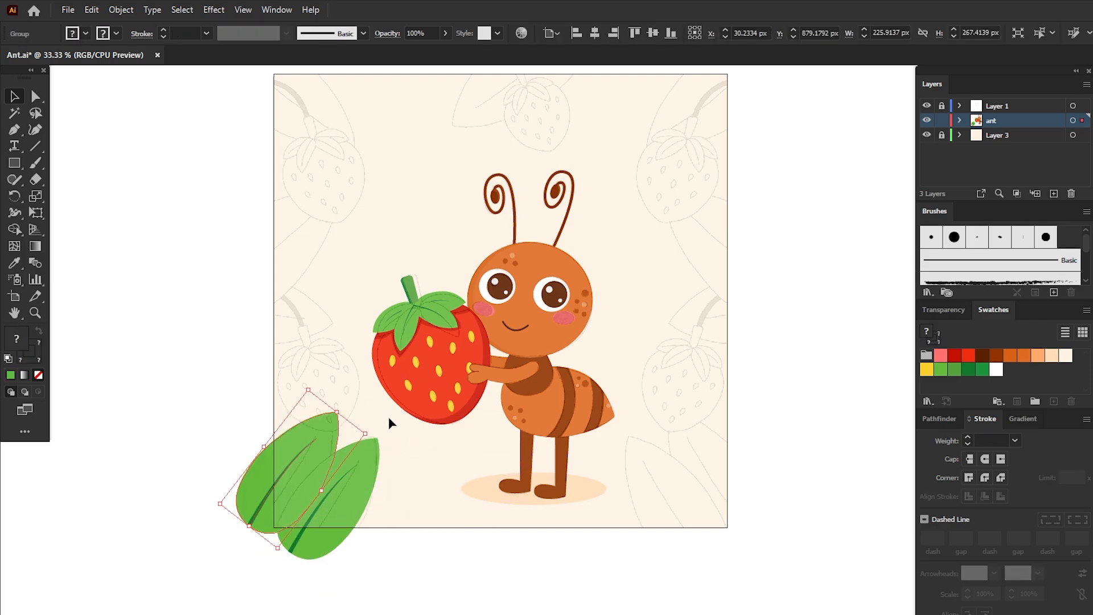
{"action": "left_click", "coordinate": [388, 422]}
{"action": "key", "text": "a"}
{"action": "left_click", "coordinate": [324, 438]}
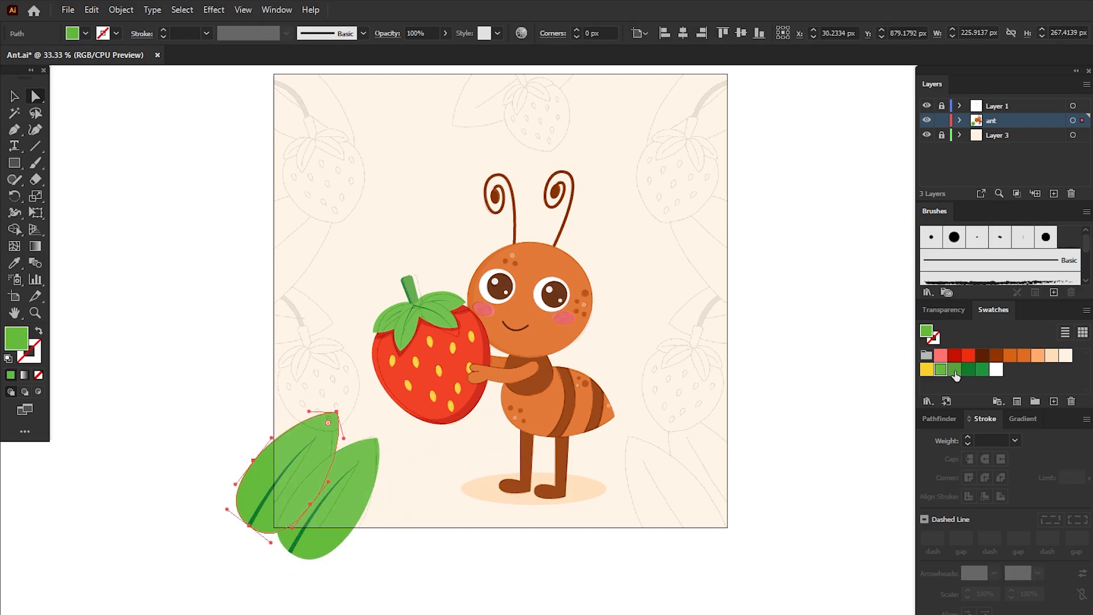
{"action": "left_click", "coordinate": [954, 371]}
{"action": "left_click", "coordinate": [14, 96]}
{"action": "left_click", "coordinate": [318, 428]}
{"action": "key", "text": "ctrl+["}
{"action": "left_click", "coordinate": [381, 551]}
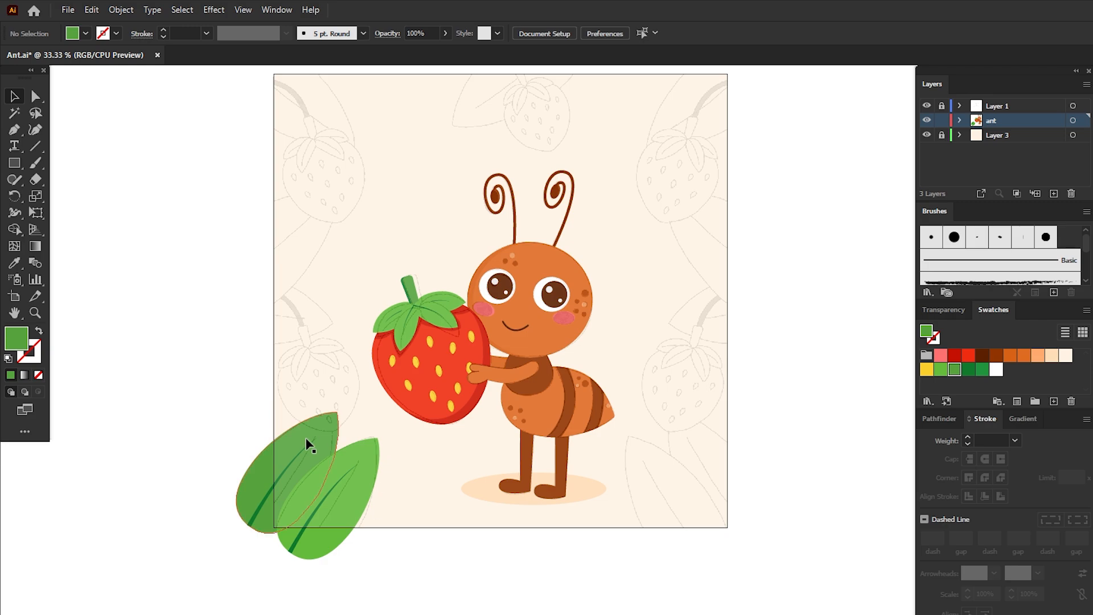
Place two rotated copies of the darker green leaf over the sketched leaves midway along the artboard's left edge
{"action": "left_click_drag", "start_coordinate": [308, 445], "coordinate": [364, 222]}
{"action": "left_click_drag", "start_coordinate": [294, 253], "coordinate": [297, 391]}
{"action": "left_click_drag", "start_coordinate": [366, 361], "coordinate": [352, 436]}
{"action": "left_click_drag", "start_coordinate": [282, 385], "coordinate": [256, 309]}
{"action": "left_click", "coordinate": [137, 222]}
Fill the lower of the two leaf copies with the deeper bluish green and fine-tune the upper copy's position and rotation
{"action": "left_click", "coordinate": [36, 96]}
{"action": "left_click", "coordinate": [245, 328]}
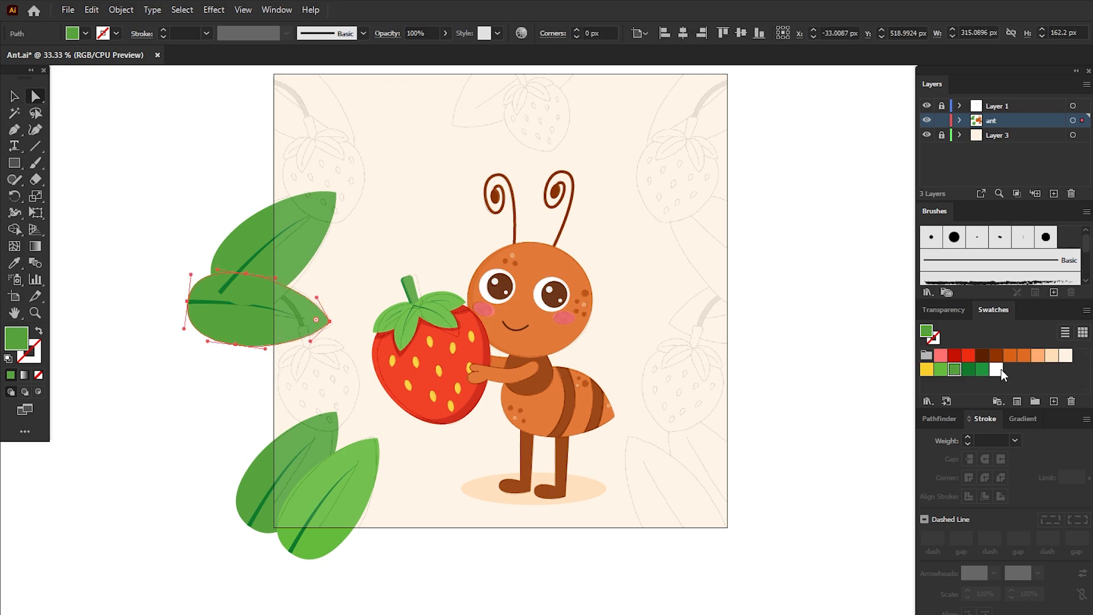
{"action": "left_click", "coordinate": [983, 370]}
{"action": "left_click", "coordinate": [15, 96]}
{"action": "left_click", "coordinate": [108, 212]}
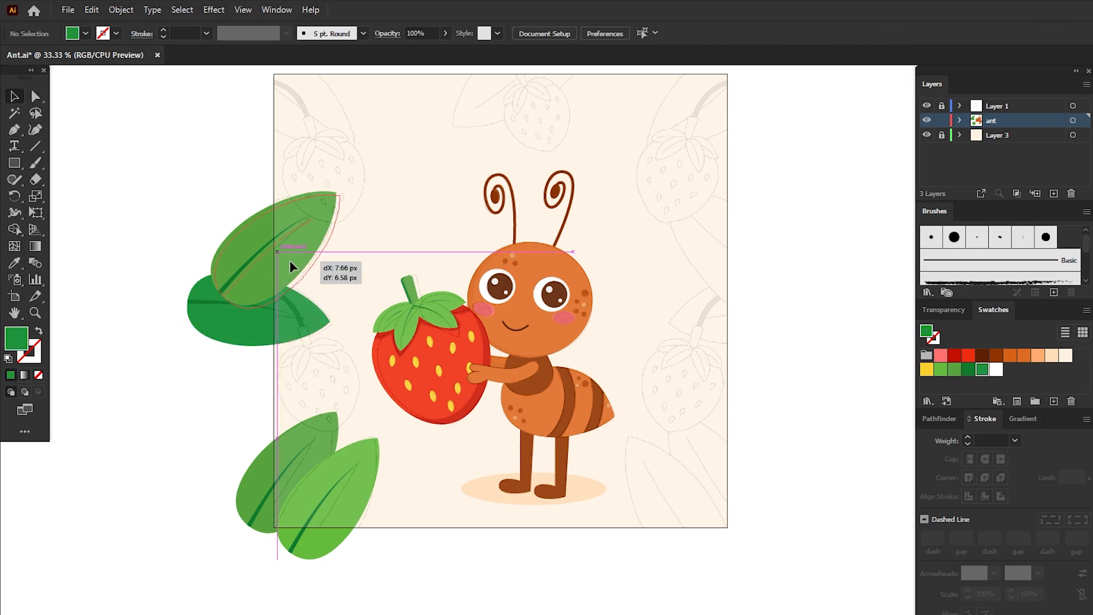
{"action": "left_click_drag", "start_coordinate": [290, 260], "coordinate": [287, 259]}
{"action": "left_click_drag", "start_coordinate": [364, 226], "coordinate": [373, 222]}
{"action": "left_click", "coordinate": [380, 219]}
Copy the light green leaf to the artboard's upper-left corner and rotate it to point down over the sketch
{"action": "left_click_drag", "start_coordinate": [354, 501], "coordinate": [306, 139]}
{"action": "left_click_drag", "start_coordinate": [367, 90], "coordinate": [326, 232]}
{"action": "left_click_drag", "start_coordinate": [326, 155], "coordinate": [335, 128]}
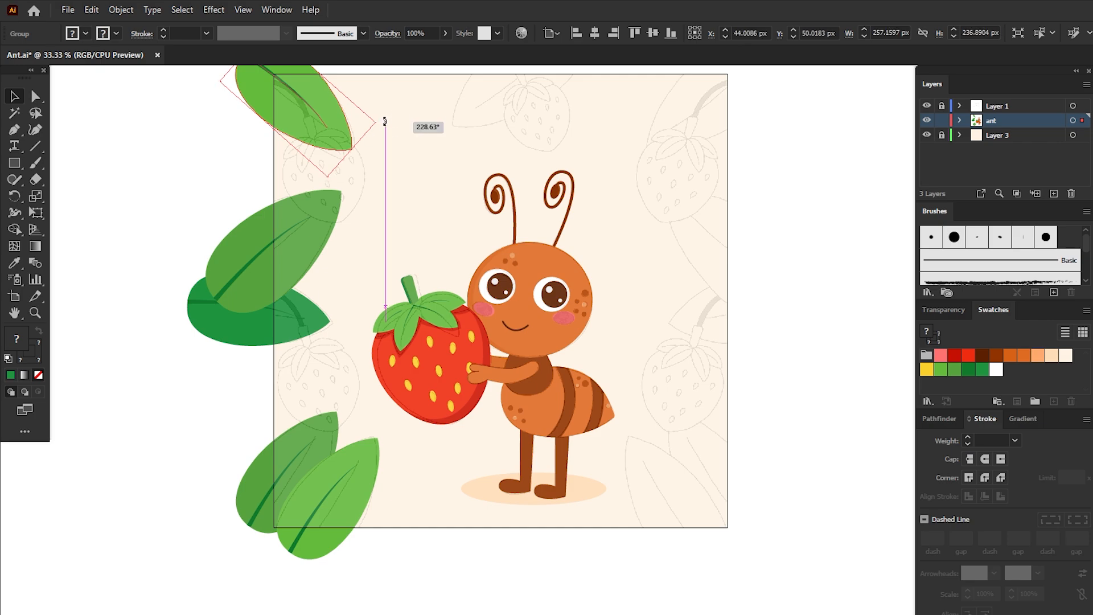
{"action": "left_click", "coordinate": [391, 118]}
Duplicate the ant's strawberry to the left and recolour the copy's leafy cap with the darker green
{"action": "left_click", "coordinate": [454, 347]}
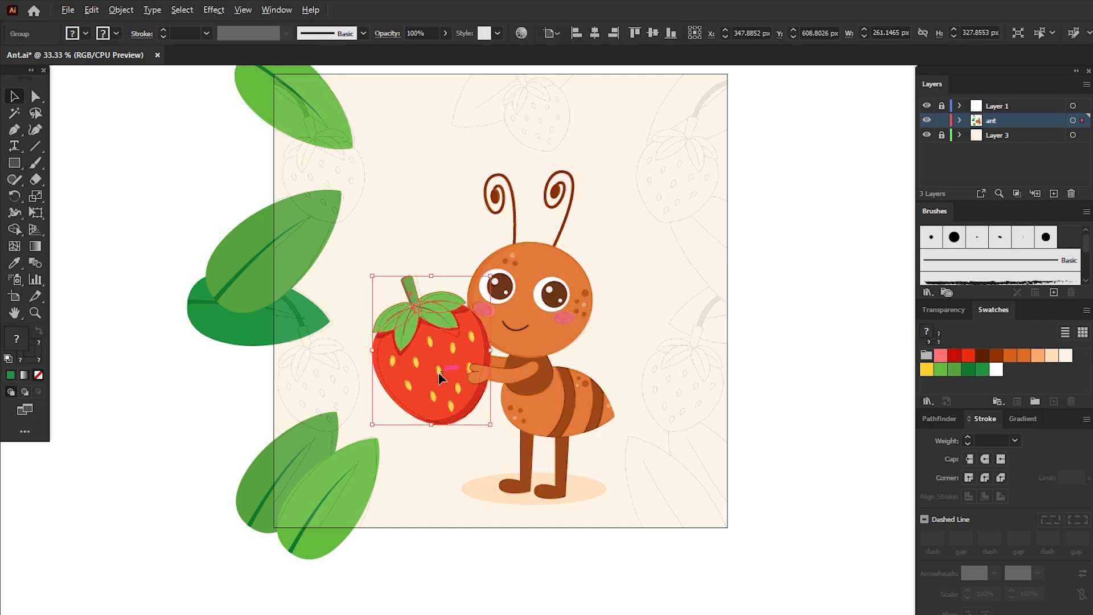
{"action": "left_click_drag", "start_coordinate": [439, 371], "coordinate": [372, 387]}
{"action": "left_click", "coordinate": [392, 246]}
{"action": "left_click", "coordinate": [38, 96]}
{"action": "left_click", "coordinate": [373, 317]}
{"action": "left_click", "coordinate": [371, 334], "text": "shift"}
{"action": "left_click", "coordinate": [338, 348], "text": "shift"}
{"action": "left_click", "coordinate": [329, 335], "text": "shift"}
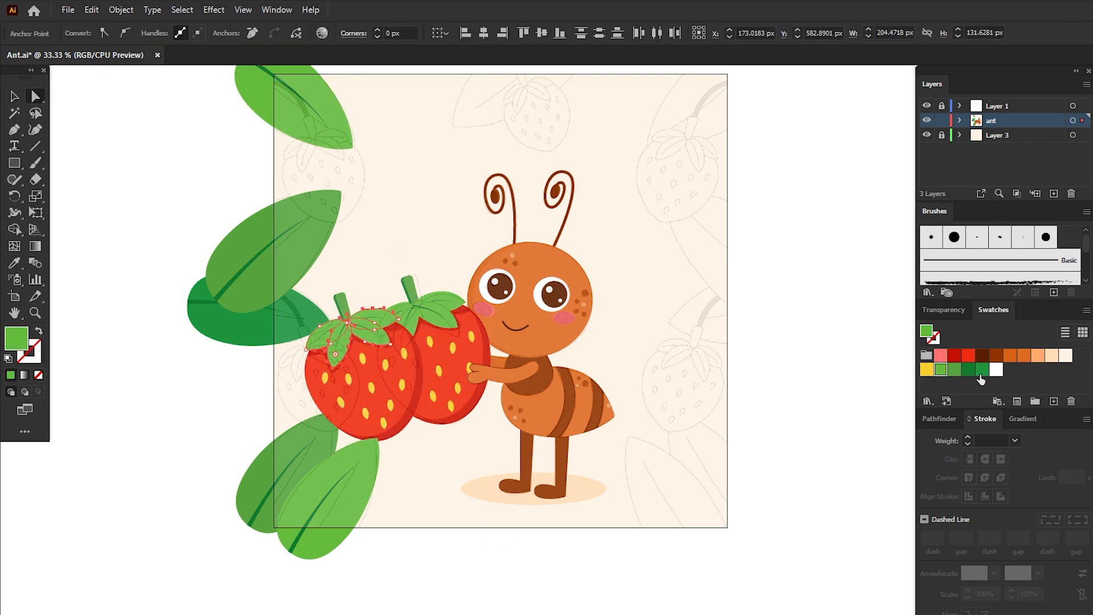
{"action": "left_click", "coordinate": [955, 372]}
{"action": "left_click", "coordinate": [428, 251]}
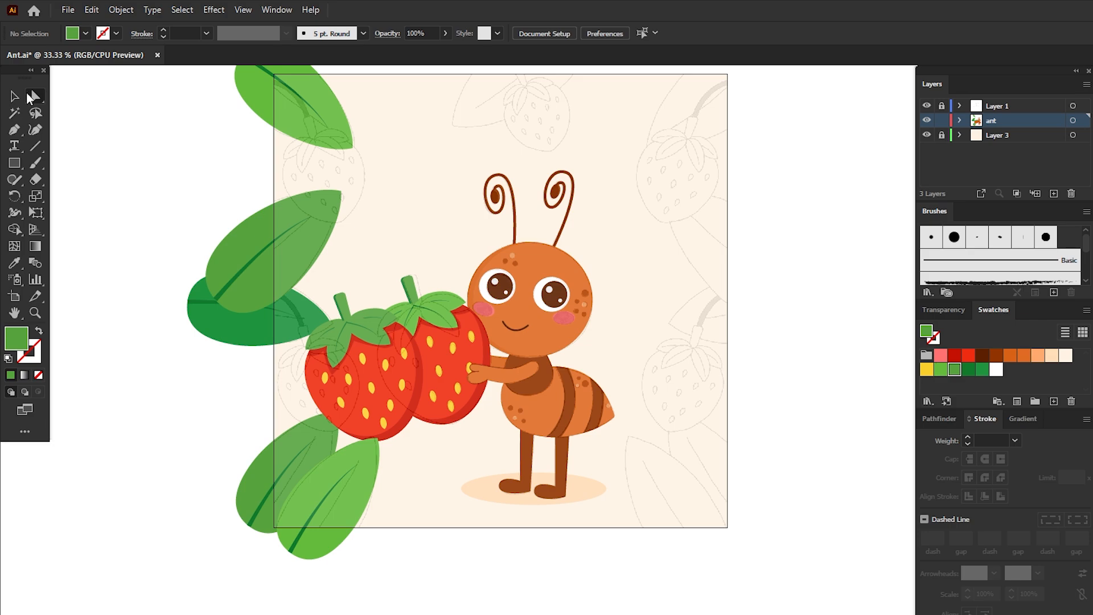
Reflect the strawberry copy across the vertical axis
{"action": "left_click", "coordinate": [14, 96]}
{"action": "left_click", "coordinate": [348, 392]}
{"action": "right_click", "coordinate": [374, 446]}
{"action": "mouse_move", "coordinate": [402, 592]}
{"action": "left_click", "coordinate": [606, 578]}
{"action": "left_click", "coordinate": [776, 393]}
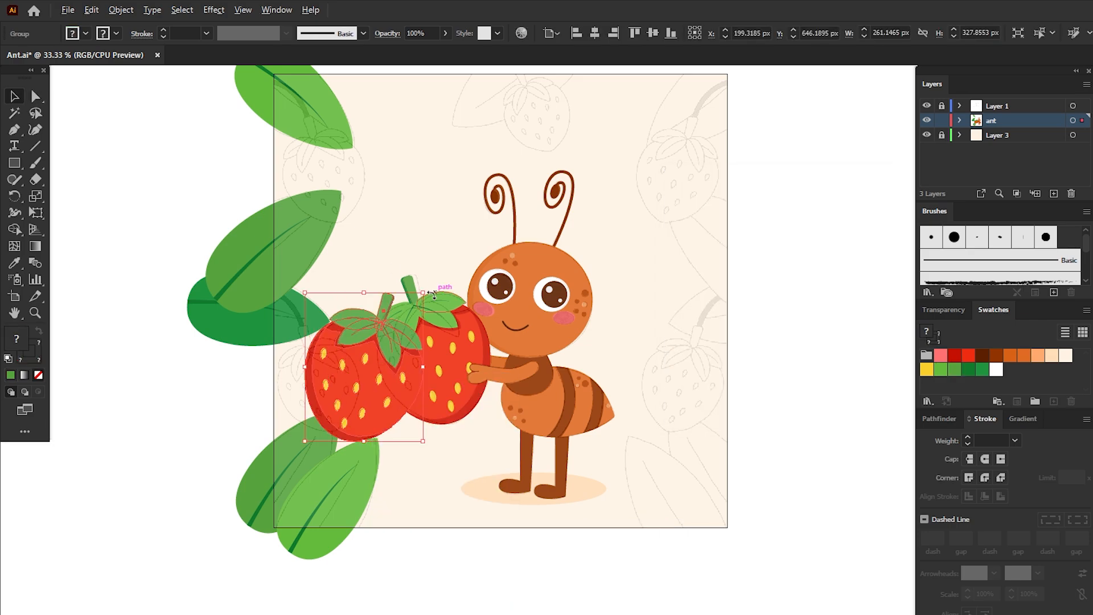
Shrink, rotate and move the strawberry copy to fit the lower sketched strawberry along the left edge
{"action": "left_click_drag", "start_coordinate": [423, 292], "coordinate": [405, 319]}
{"action": "left_click_drag", "start_coordinate": [407, 423], "coordinate": [428, 388]}
{"action": "left_click_drag", "start_coordinate": [375, 393], "coordinate": [329, 399]}
{"action": "left_click_drag", "start_coordinate": [355, 324], "coordinate": [360, 323]}
{"action": "left_click_drag", "start_coordinate": [370, 431], "coordinate": [374, 427]}
{"action": "left_click_drag", "start_coordinate": [335, 393], "coordinate": [338, 399]}
{"action": "left_click", "coordinate": [383, 421]}
Draw a curved green stem from the lower-left strawberry up into the leaves with a 16 pt stroke
{"action": "key", "text": "p"}
{"action": "key", "text": "shift+x"}
{"action": "left_click", "coordinate": [253, 282]}
{"action": "mouse_move", "coordinate": [304, 337]}
{"action": "left_mouse_down"}
{"action": "mouse_move", "coordinate": [317, 380]}
{"action": "mouse_move", "coordinate": [340, 170]}
{"action": "mouse_move", "coordinate": [344, 183]}
{"action": "left_mouse_up"}
{"action": "left_click", "coordinate": [19, 96]}
{"action": "left_click", "coordinate": [1015, 440]}
{"action": "left_click", "coordinate": [1038, 335]}
{"action": "left_click", "coordinate": [345, 330]}
Copy the small strawberry and its stem onto the upper sketched strawberry along the left edge
{"action": "left_click", "coordinate": [304, 334]}
{"action": "left_click", "coordinate": [294, 310], "text": "shift"}
{"action": "left_click", "coordinate": [194, 79]}
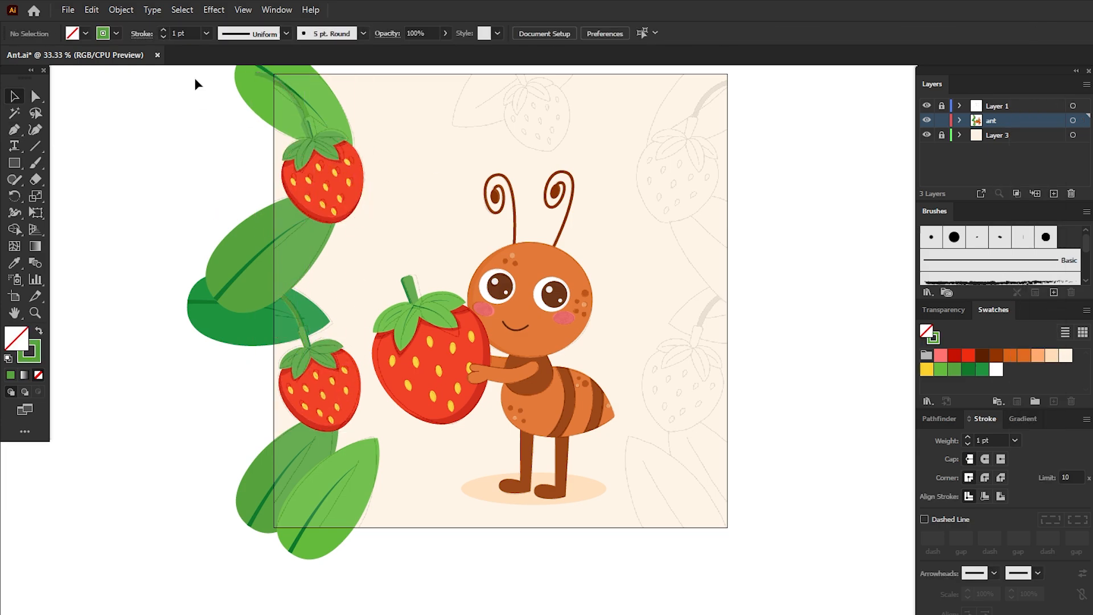
Create a vertically reflected copy of all the left-side leaves and strawberries and place it along the artboard's right edge
{"action": "left_click_drag", "start_coordinate": [195, 84], "coordinate": [343, 537]}
{"action": "right_click", "coordinate": [324, 491]}
{"action": "left_click", "coordinate": [535, 511]}
{"action": "left_click", "coordinate": [708, 398]}
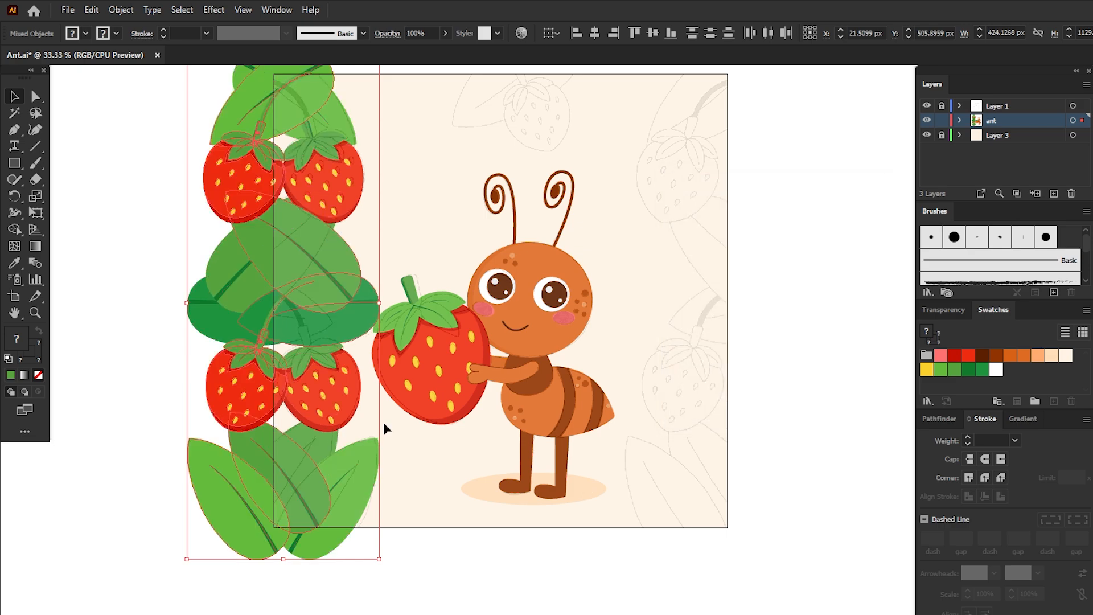
{"action": "left_click_drag", "start_coordinate": [384, 427], "coordinate": [691, 428]}
{"action": "left_click", "coordinate": [845, 332]}
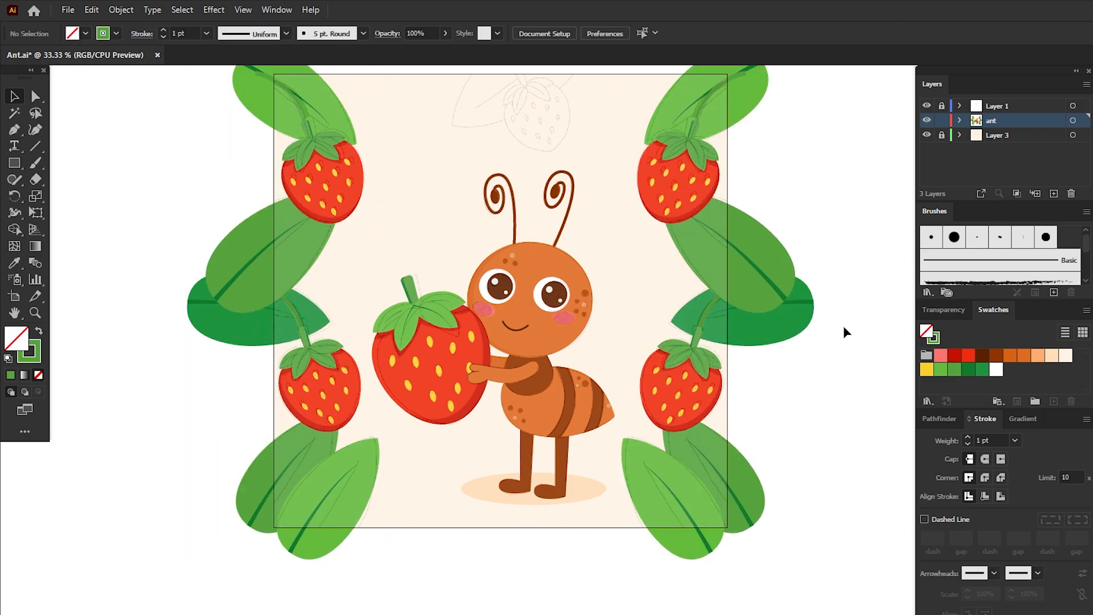
Place a rotated copy of the light green leaf over the sketched leaf at the artboard's top centre
{"action": "left_click_drag", "start_coordinate": [740, 146], "coordinate": [585, 105]}
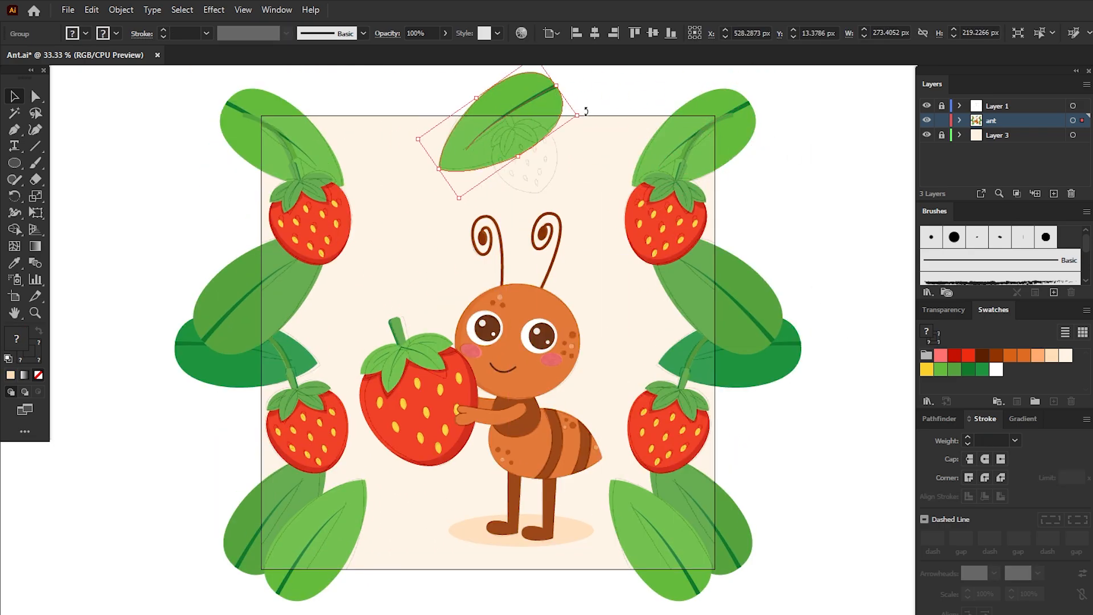
{"action": "left_click_drag", "start_coordinate": [476, 157], "coordinate": [476, 153]}
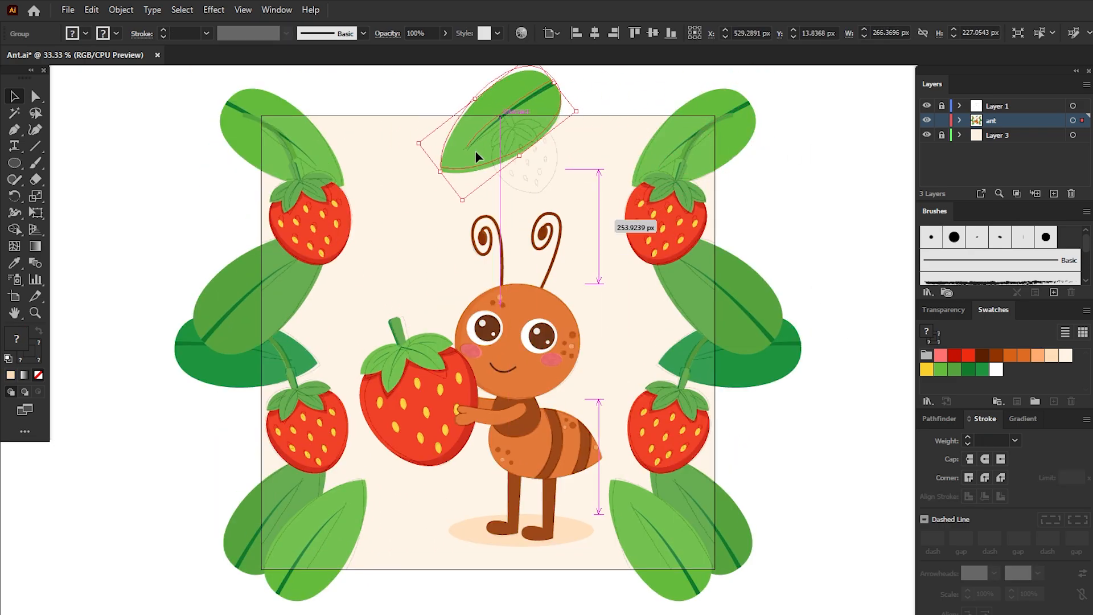
Copy a small strawberry from the right side, reflect it vertically, and shrink and rotate it onto the sketched strawberry at the top centre
{"action": "left_click_drag", "start_coordinate": [691, 220], "coordinate": [609, 170]}
{"action": "right_click", "coordinate": [598, 181]}
{"action": "left_click", "coordinate": [785, 378]}
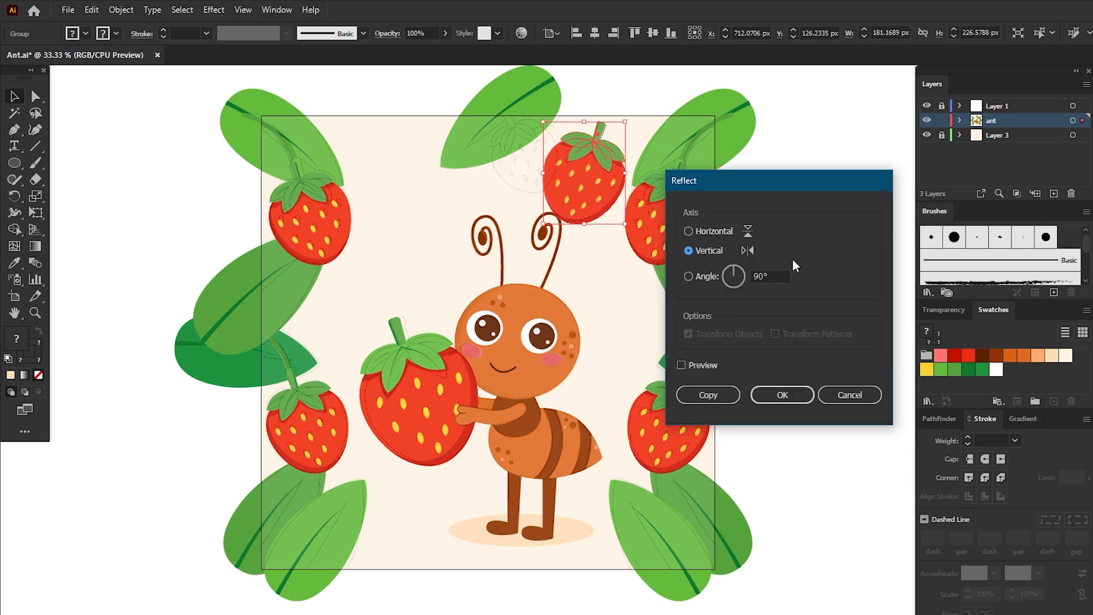
{"action": "left_click", "coordinate": [782, 394]}
{"action": "left_click_drag", "start_coordinate": [626, 121], "coordinate": [613, 139]}
{"action": "left_click_drag", "start_coordinate": [596, 177], "coordinate": [550, 152]}
{"action": "left_click_drag", "start_coordinate": [572, 200], "coordinate": [577, 192]}
{"action": "left_click_drag", "start_coordinate": [548, 171], "coordinate": [541, 170]}
{"action": "left_click_drag", "start_coordinate": [568, 198], "coordinate": [575, 189]}
{"action": "left_click", "coordinate": [808, 137]}
Hide the Layer 1 sketch and draw a rectangle covering the whole artboard on the ant layer
{"action": "left_click", "coordinate": [927, 106]}
{"action": "key", "text": "m"}
{"action": "mouse_move", "coordinate": [262, 116]}
{"action": "left_mouse_down"}
{"action": "mouse_move", "coordinate": [687, 521]}
{"action": "mouse_move", "coordinate": [715, 569]}
{"action": "left_mouse_up"}
Clip all the unlocked artwork to the artboard-sized rectangle with a clipping mask
{"action": "key", "text": "v"}
{"action": "key", "text": "ctrl+a"}
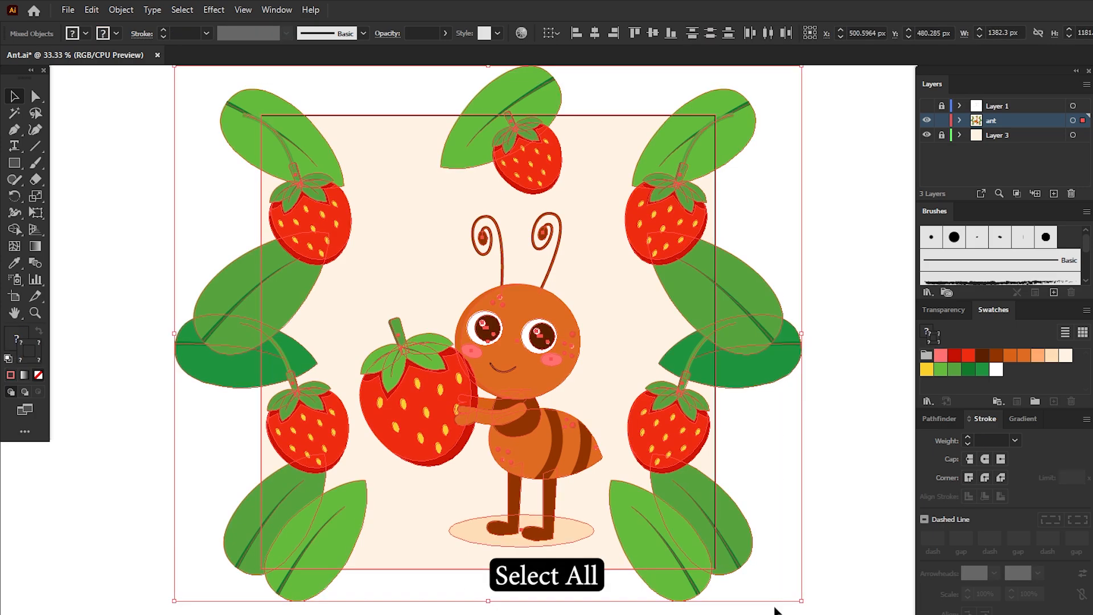
{"action": "right_click", "coordinate": [485, 272]}
{"action": "left_click", "coordinate": [538, 397]}
{"action": "left_click", "coordinate": [820, 251]}
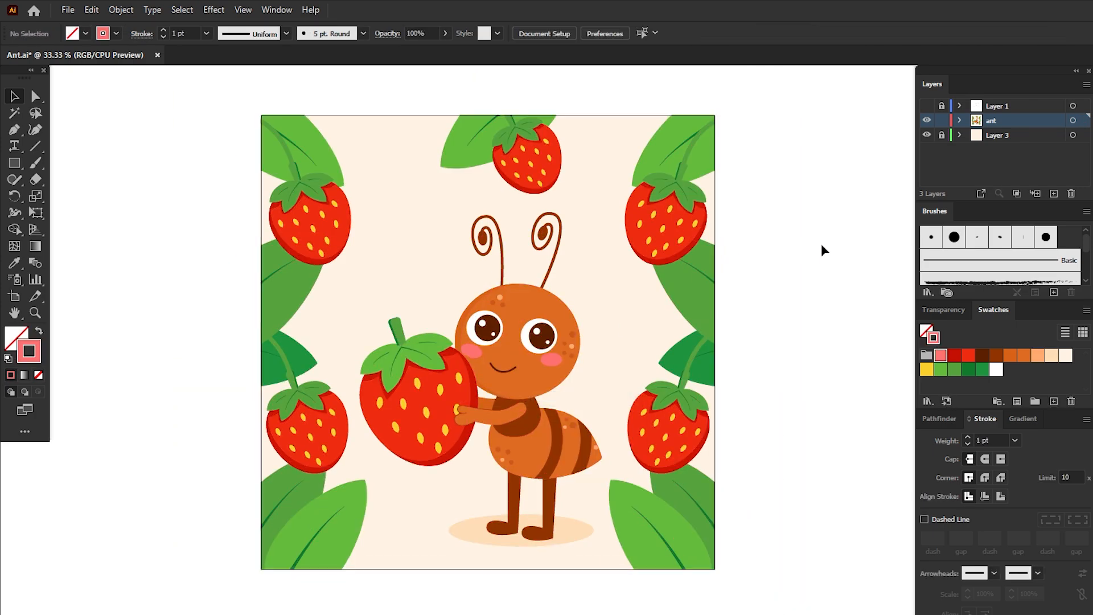